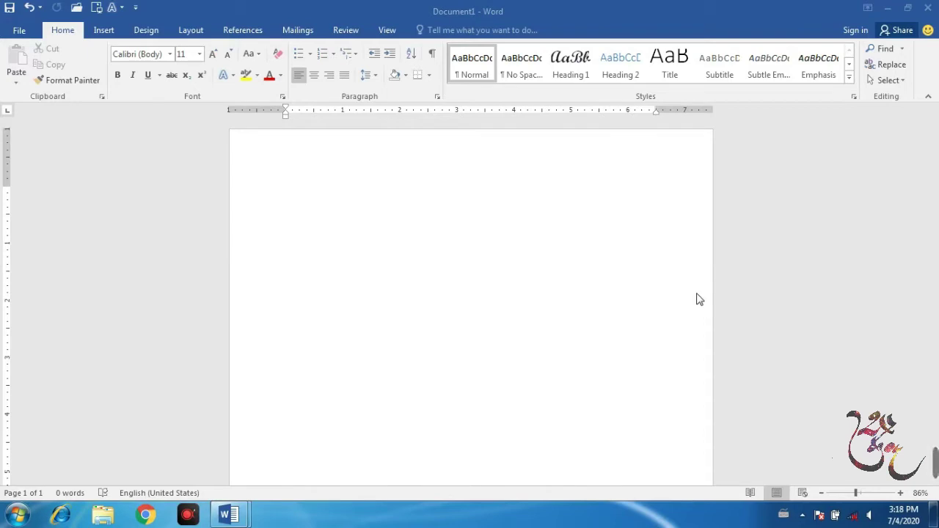
# Activate the blank Document1 window and bring up the Insert ribbon
pyautogui.click(699, 299)
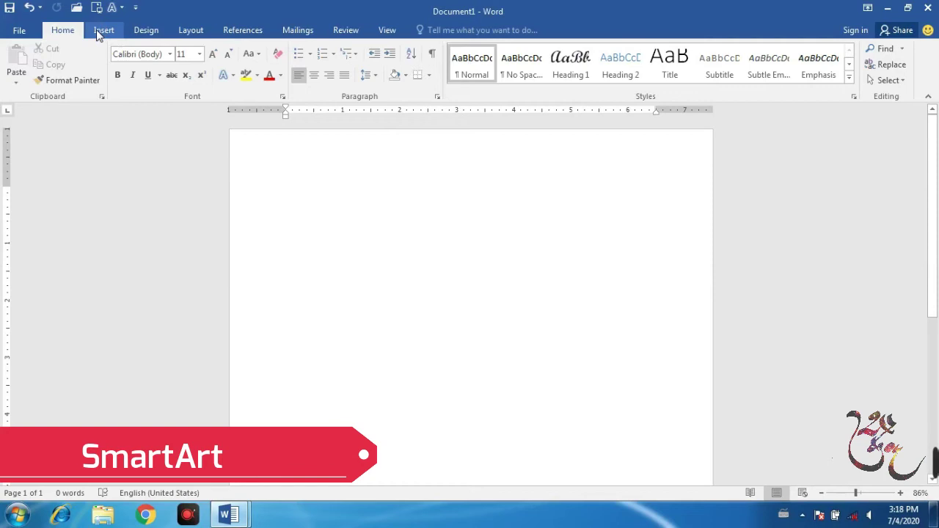
pyautogui.click(107, 30)
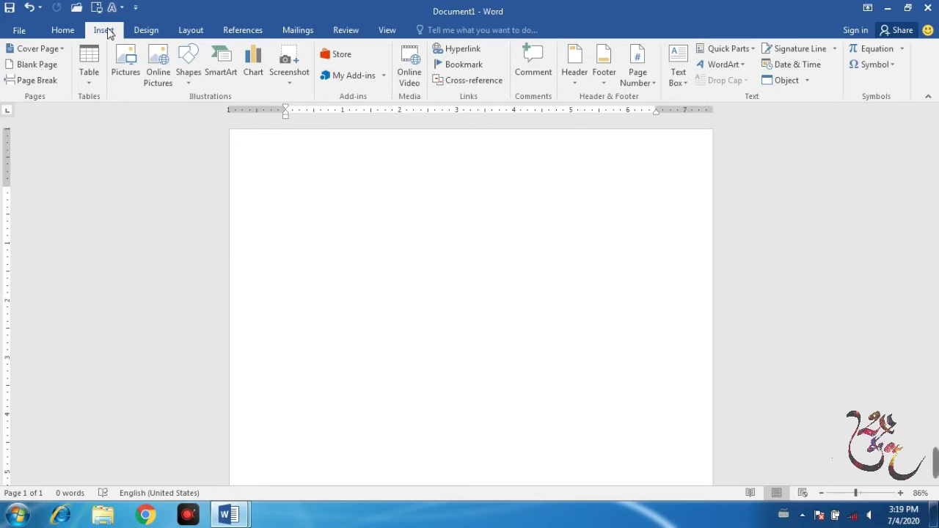
# Open the SmartArt gallery and browse the List, Process, Cycle, Hierarchy, Matrix, Pyramid and Picture categories
pyautogui.click(222, 73)
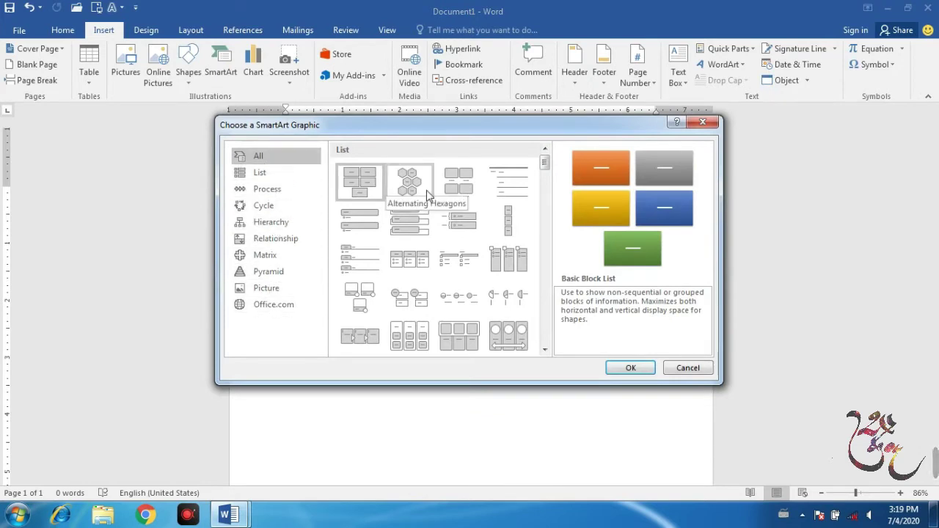
pyautogui.moveTo(545, 162); pyautogui.dragTo(549, 252)
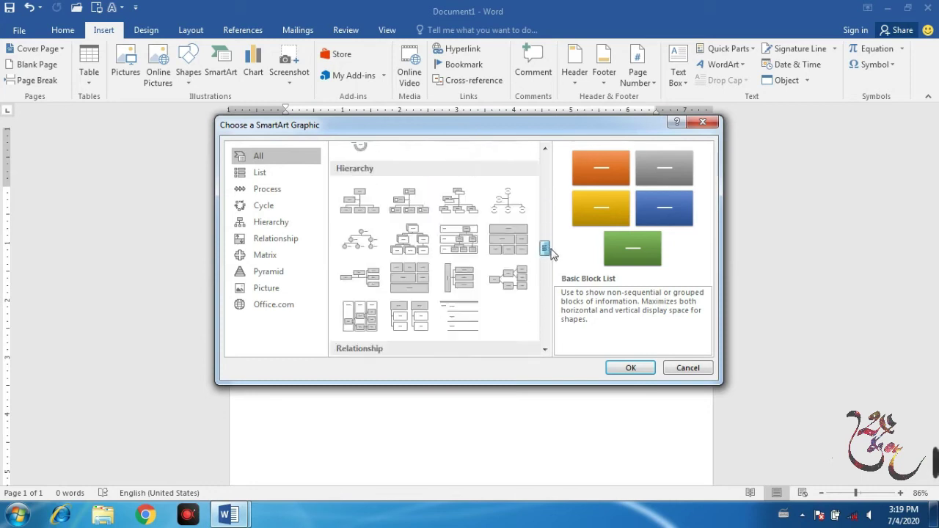
pyautogui.moveTo(552, 253); pyautogui.dragTo(545, 160)
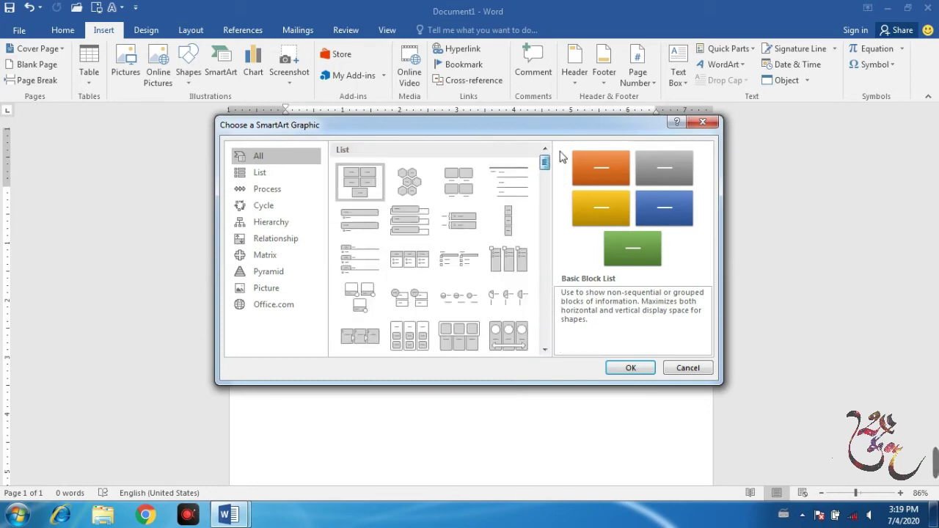
pyautogui.click(270, 176)
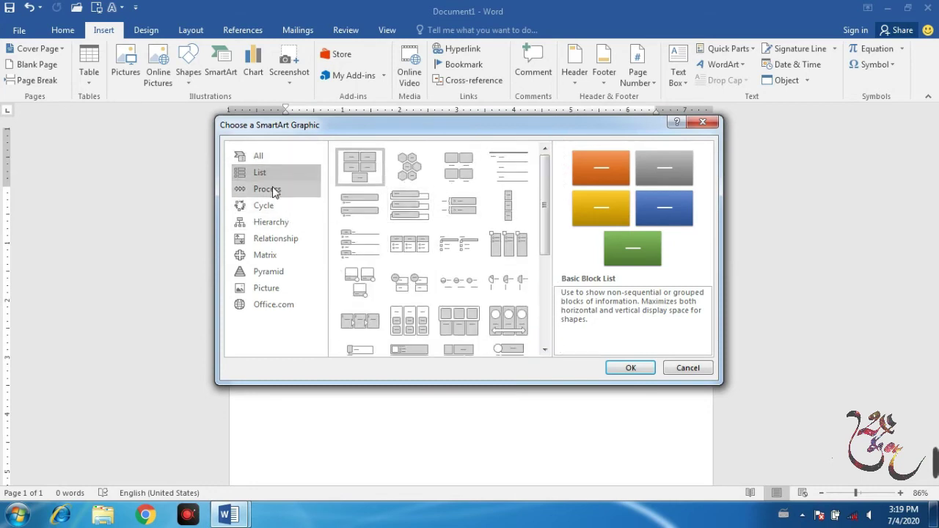
pyautogui.click(270, 189)
pyautogui.click(268, 206)
pyautogui.click(269, 223)
pyautogui.click(272, 239)
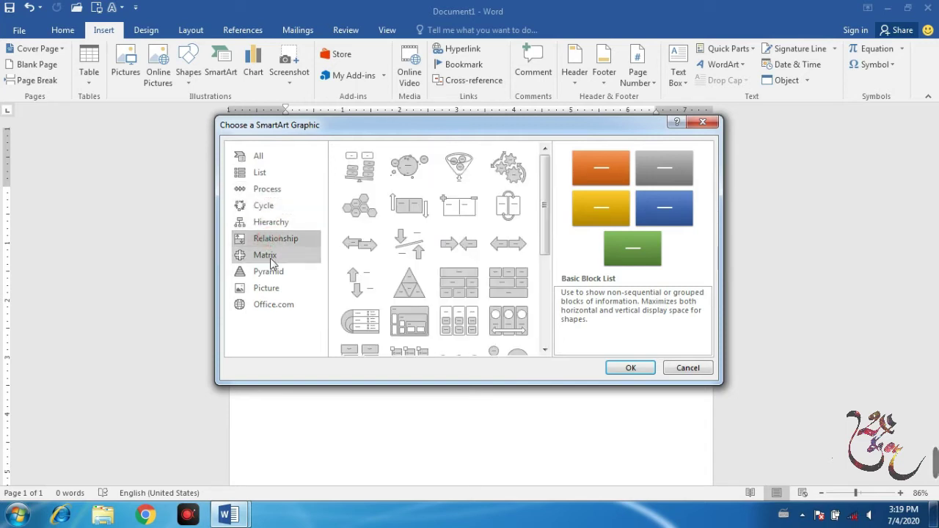
pyautogui.click(266, 256)
pyautogui.click(266, 273)
pyautogui.click(267, 289)
pyautogui.click(271, 305)
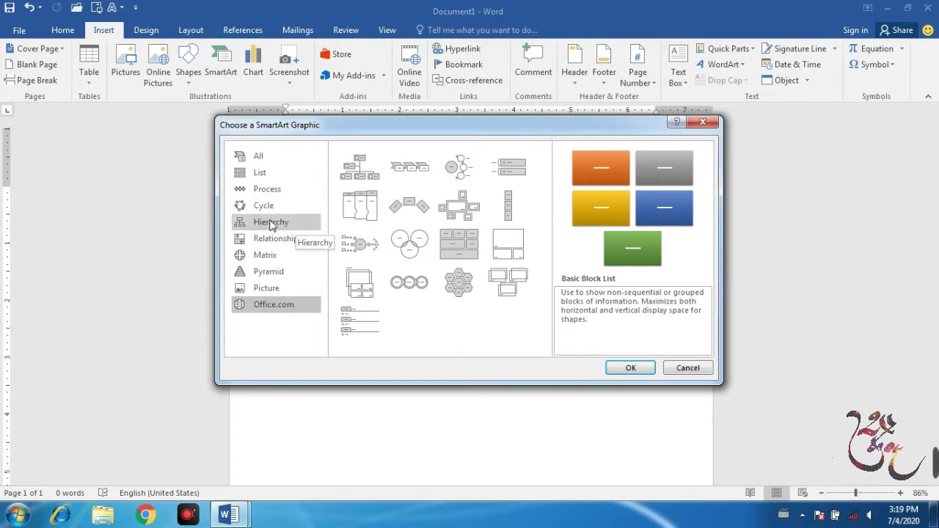
# Preview the hierarchy layouts and insert the Organization Chart layout into the document
pyautogui.click(271, 224)
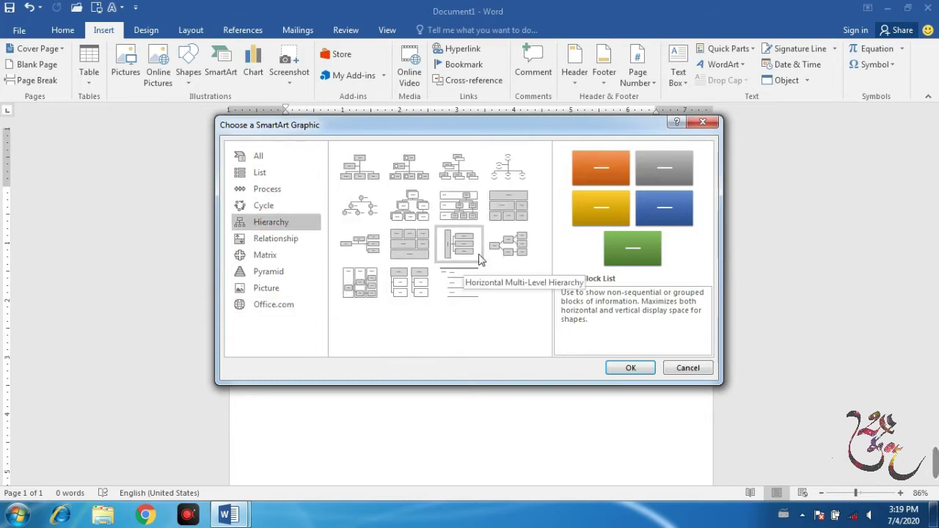
pyautogui.click(360, 174)
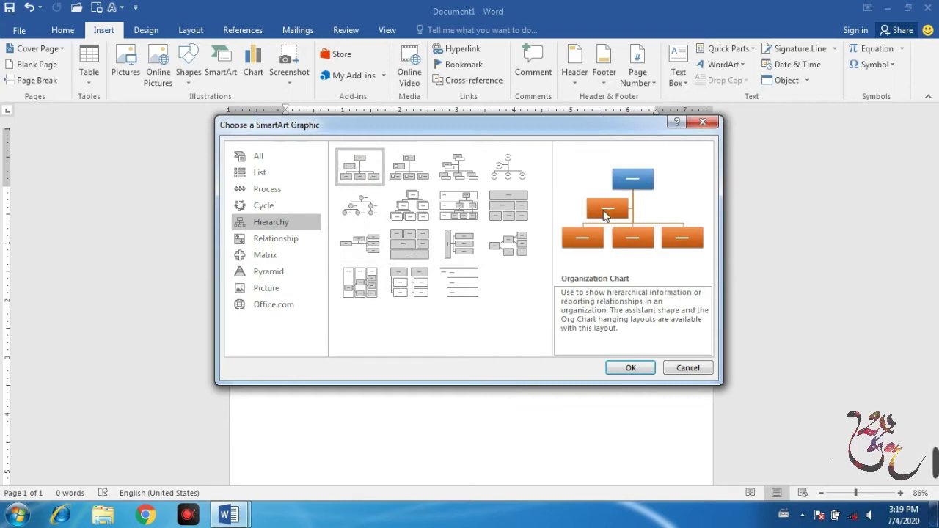
pyautogui.click(403, 169)
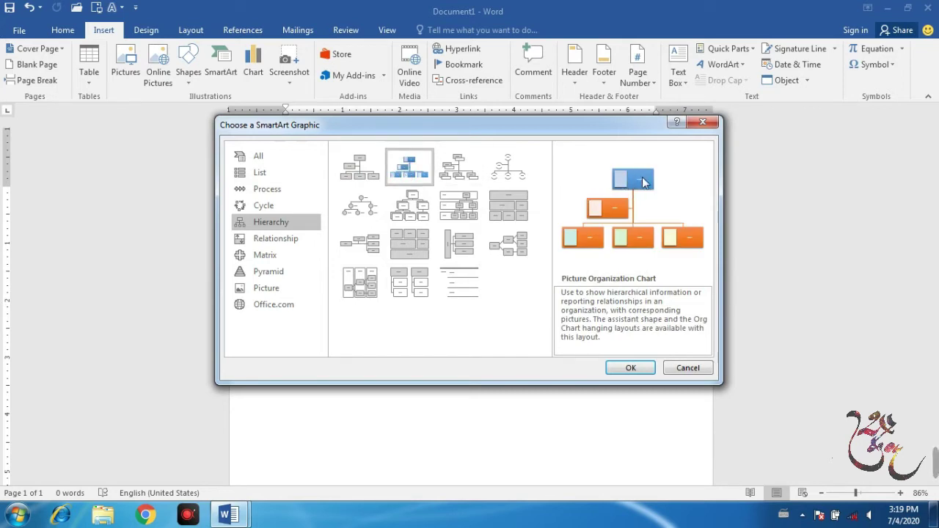
pyautogui.press('Right')
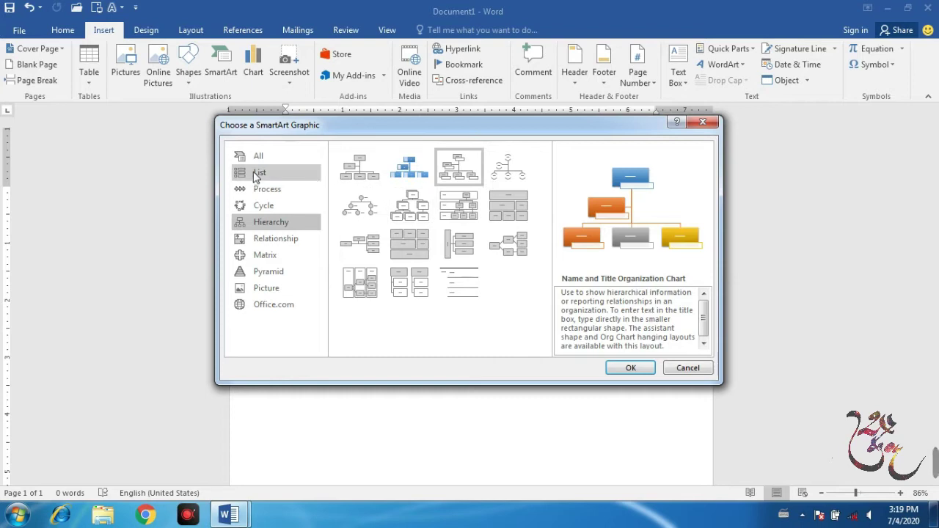
pyautogui.click(258, 174)
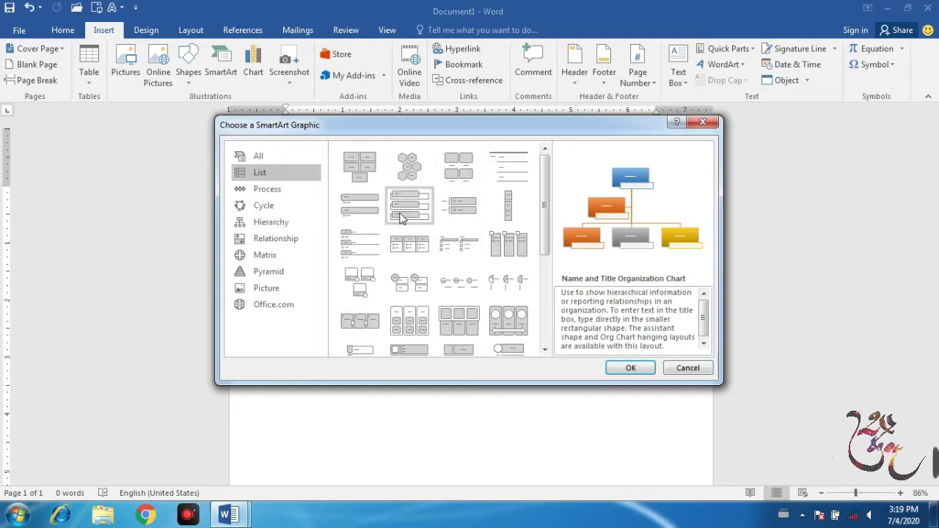
pyautogui.click(278, 224)
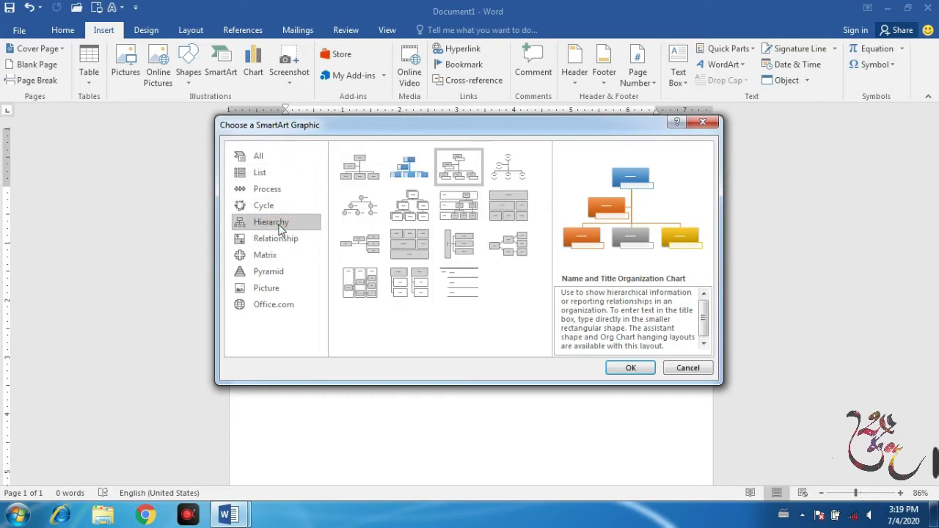
pyautogui.click(360, 169)
pyautogui.click(629, 367)
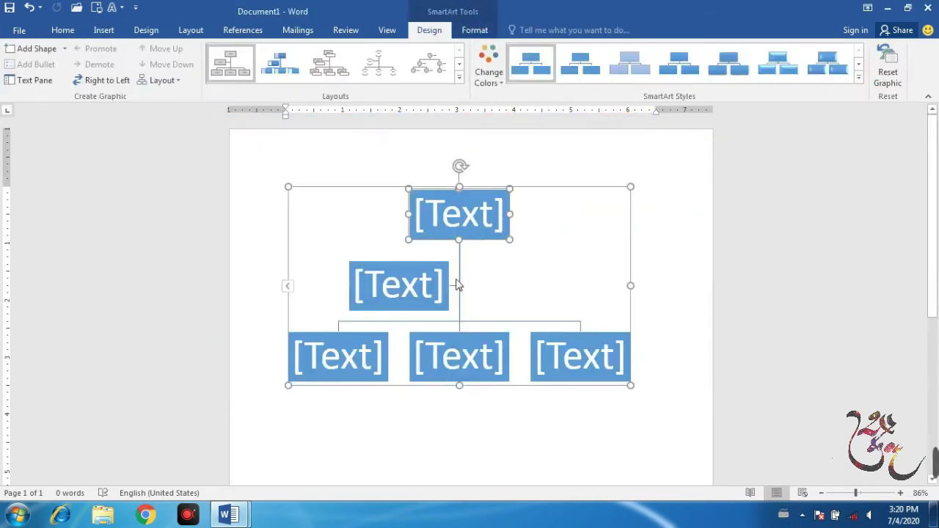
# Shrink the org chart by its corner handle, then enlarge it across the page
pyautogui.moveTo(631, 385); pyautogui.dragTo(454, 283)
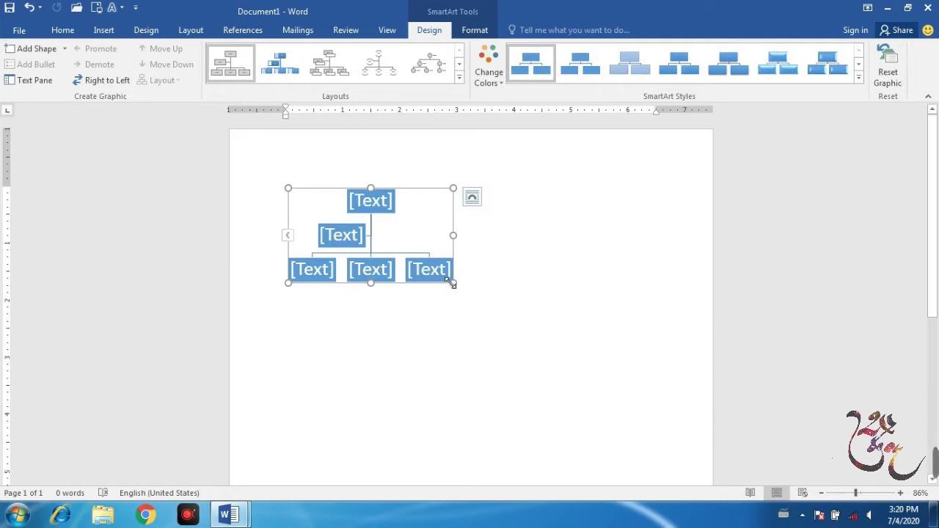
pyautogui.moveTo(453, 284); pyautogui.dragTo(580, 389)
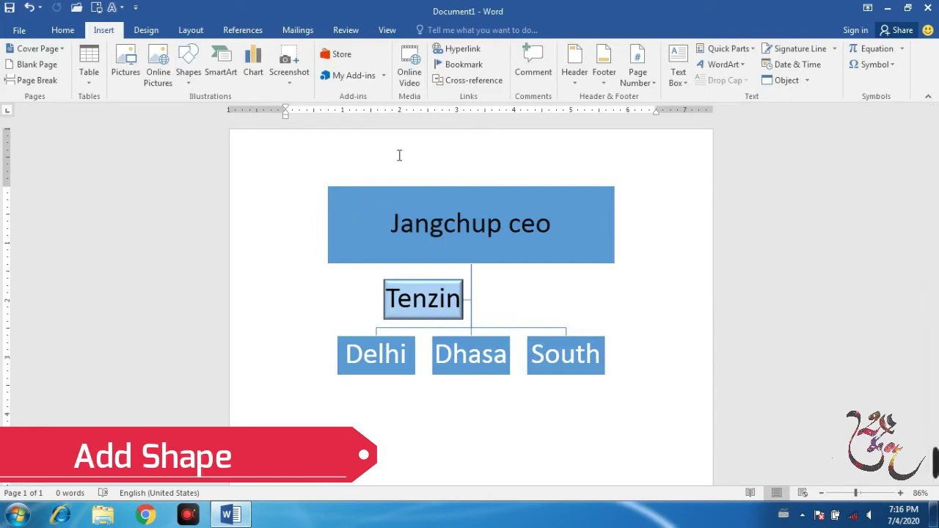
# Select the chart's top box and review the Add Shape options under SmartArt Design
pyautogui.doubleClick(412, 209)
pyautogui.click(379, 195)
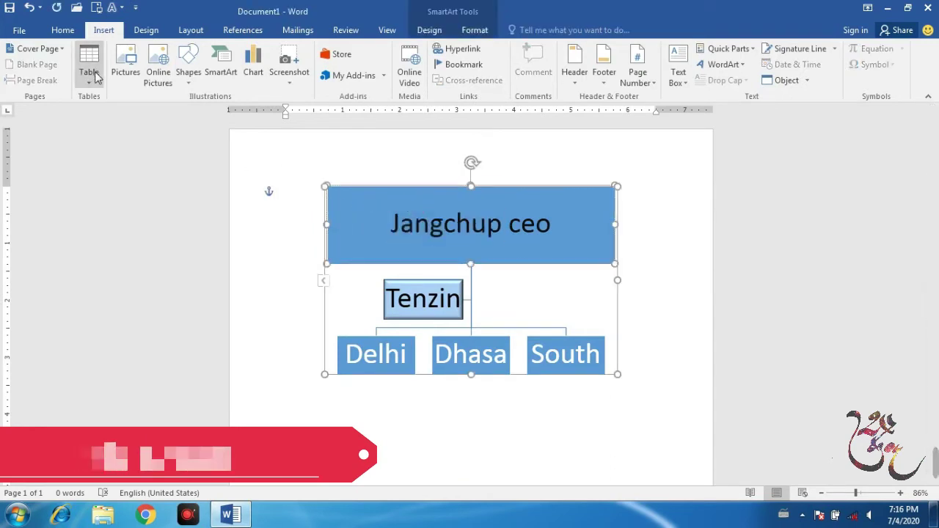
pyautogui.click(430, 29)
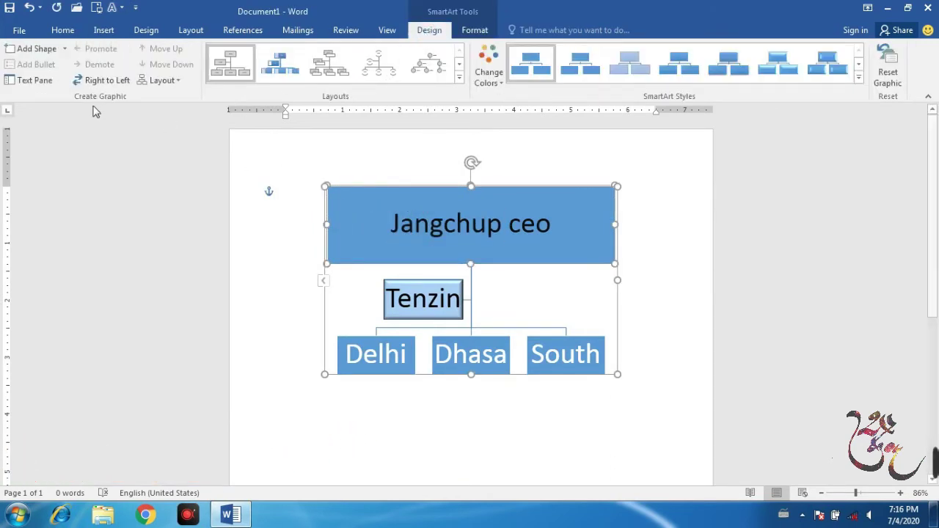
pyautogui.click(64, 49)
pyautogui.click(56, 135)
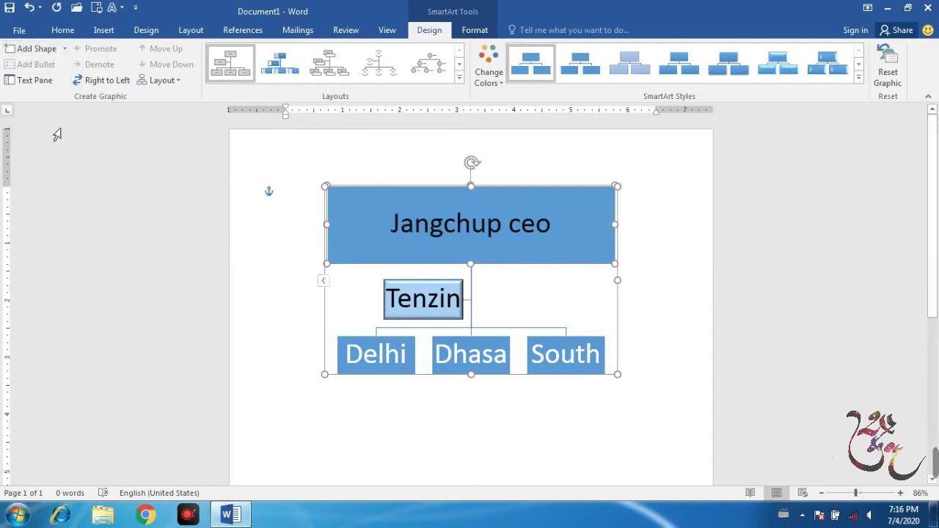
pyautogui.click(65, 49)
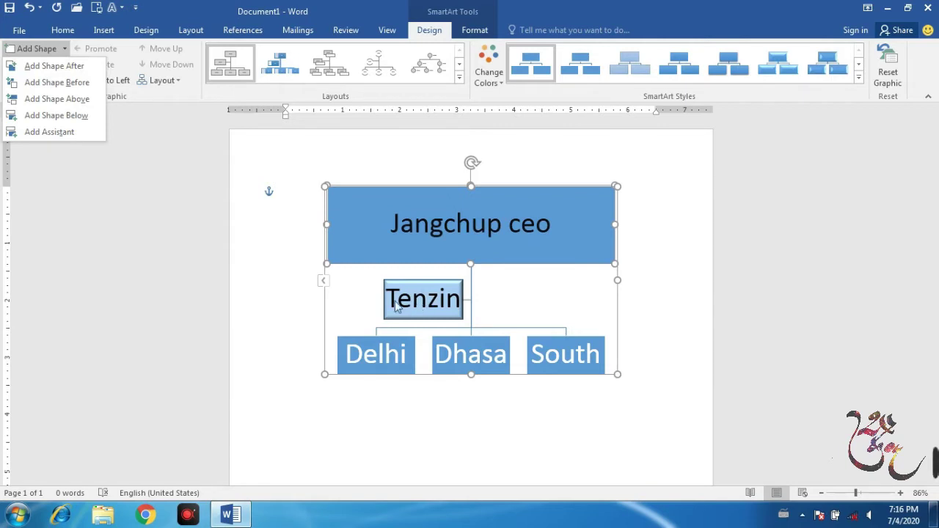
# Add a second assistant box beside the existing one and type a person's name into it
pyautogui.click(456, 310)
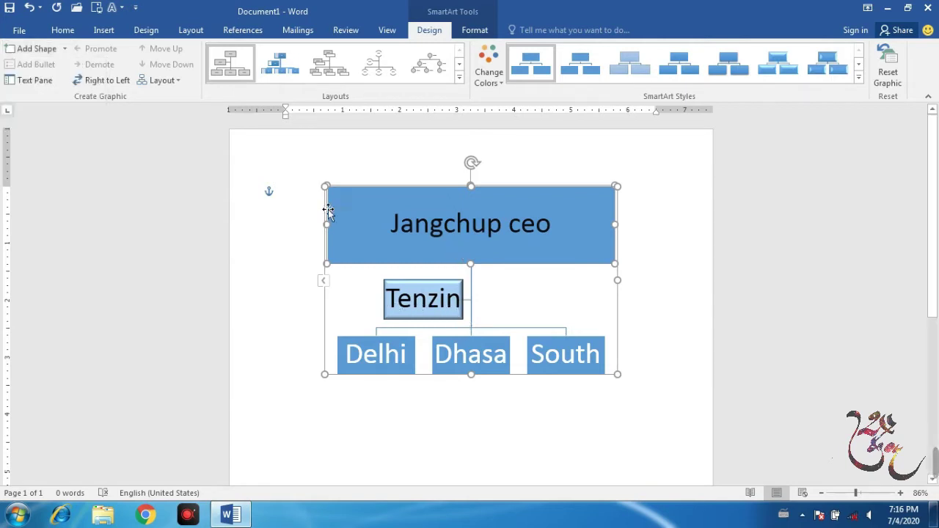
pyautogui.click(65, 49)
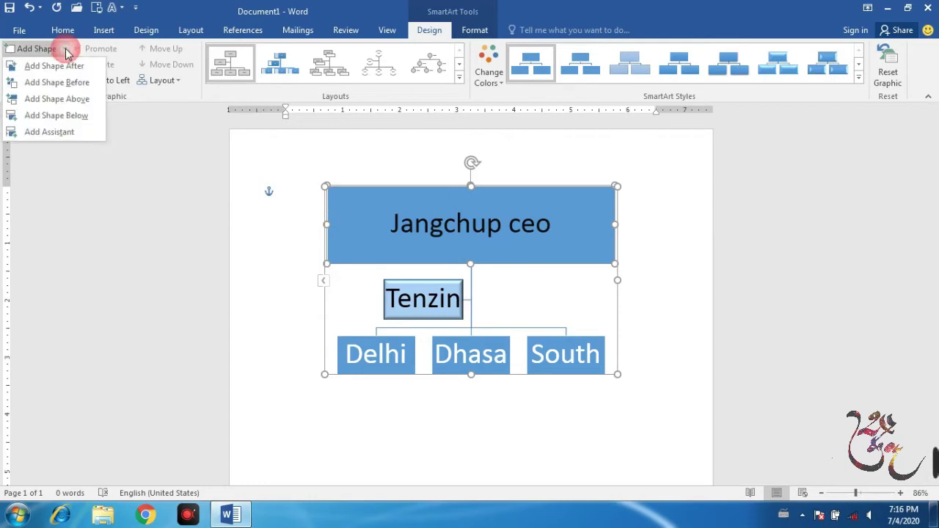
pyautogui.click(62, 135)
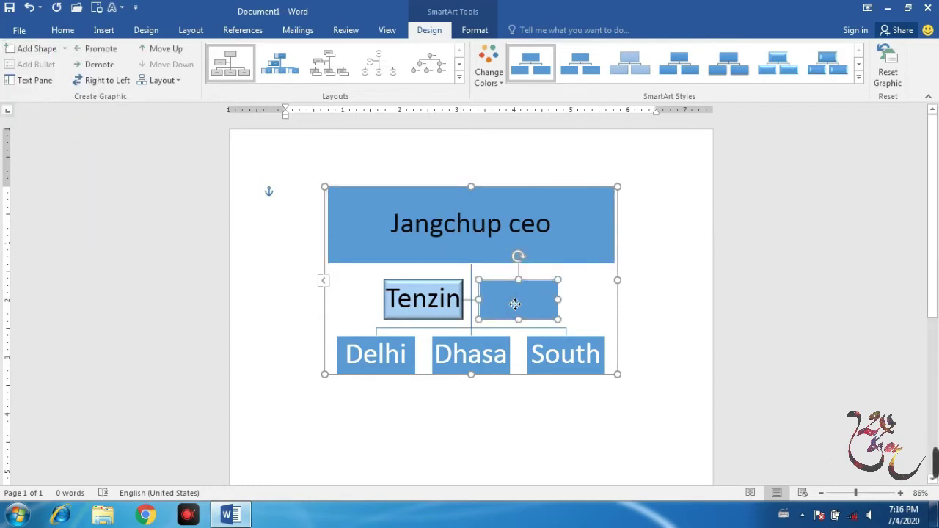
pyautogui.write('Dawa')
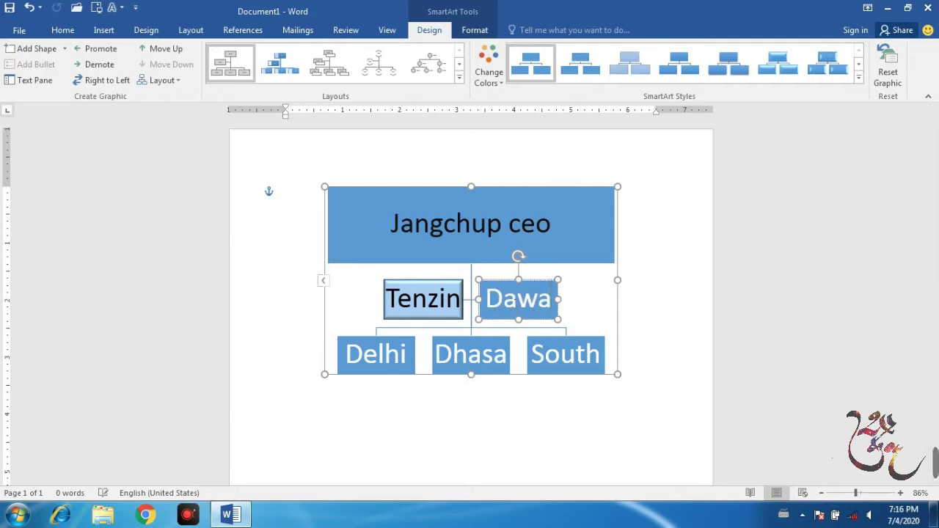
pyautogui.click(586, 305)
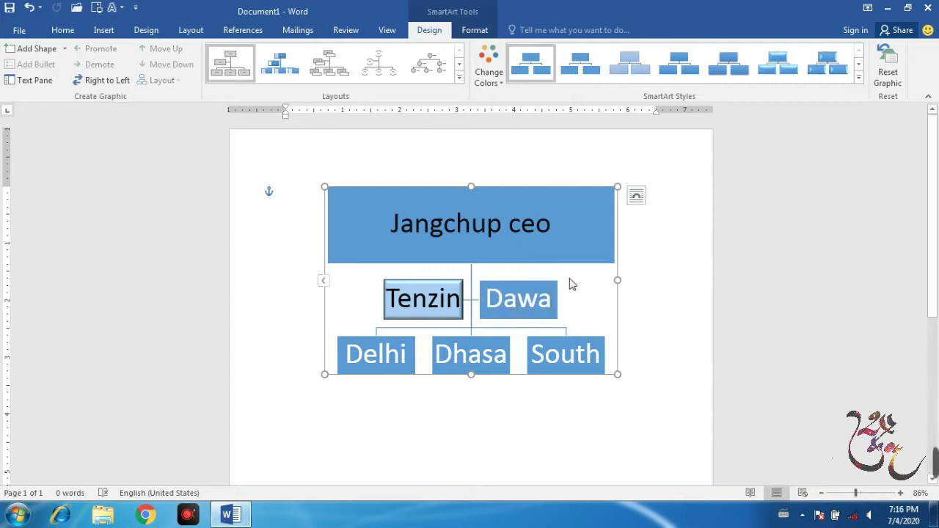
pyautogui.click(64, 49)
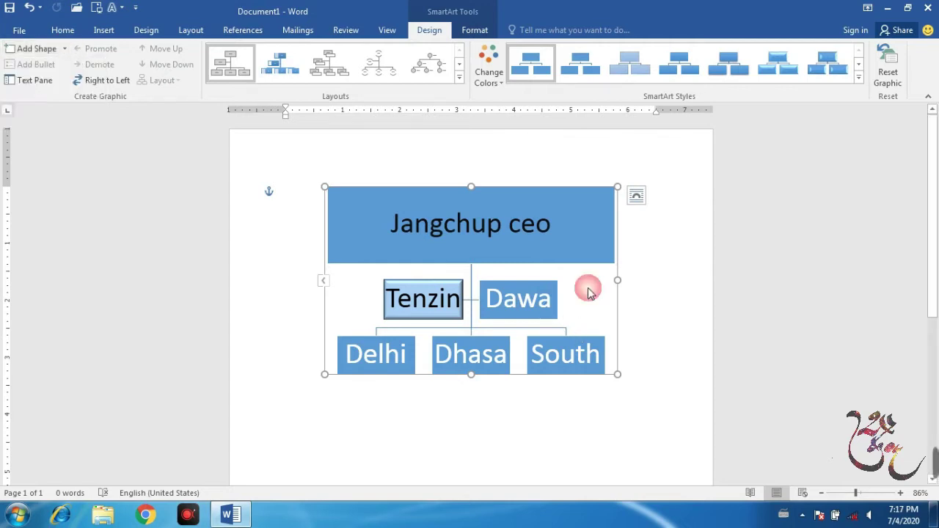
pyautogui.click(580, 308)
pyautogui.click(576, 258)
# Select the South box and add an empty child box below it
pyautogui.click(577, 371)
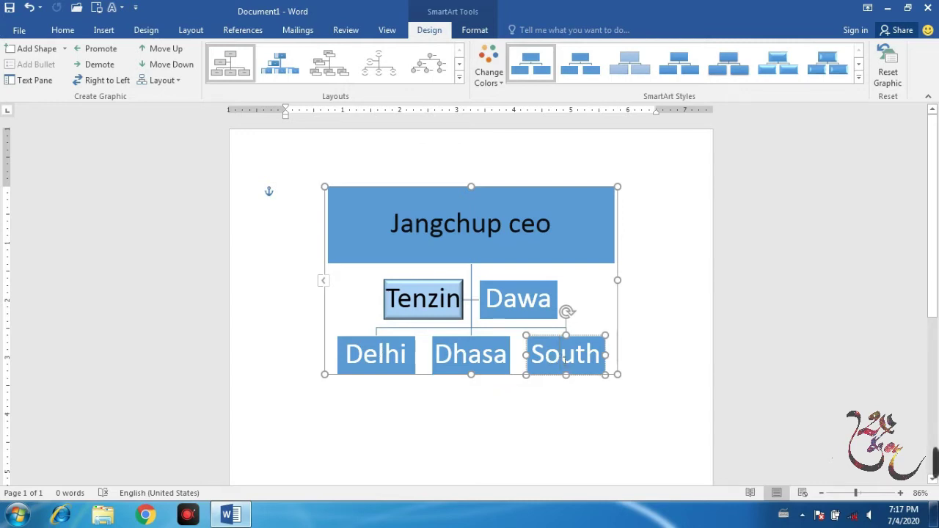
pyautogui.click(578, 422)
pyautogui.click(565, 354)
pyautogui.click(64, 48)
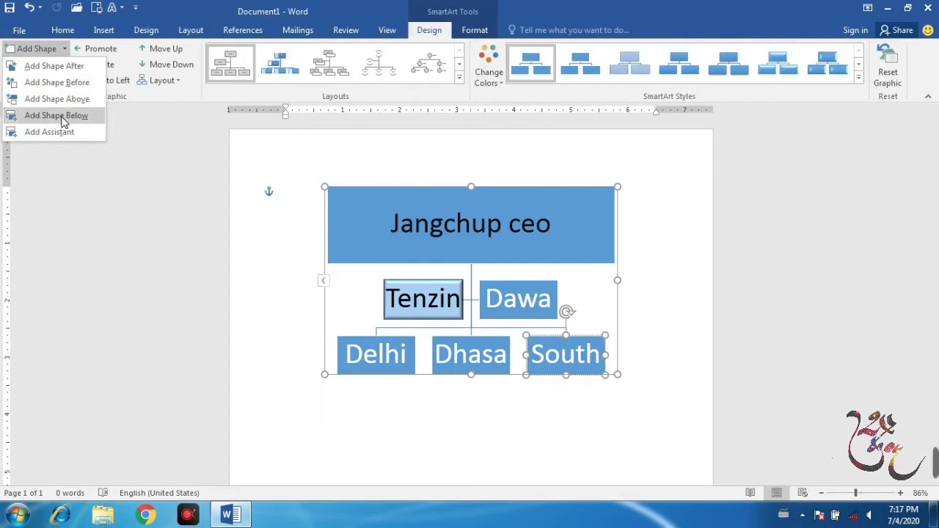
pyautogui.click(63, 117)
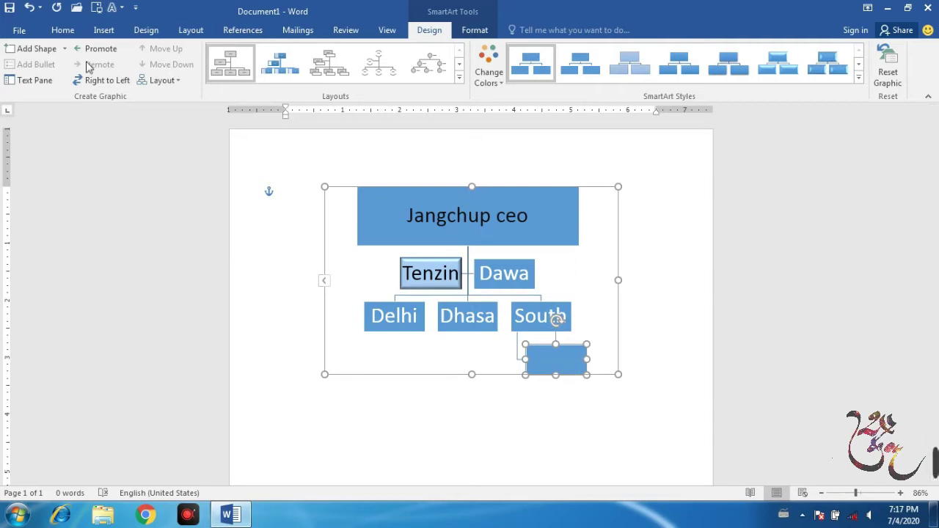
# Add a second child box under South and label the two new boxes 1 and 2
pyautogui.click(65, 49)
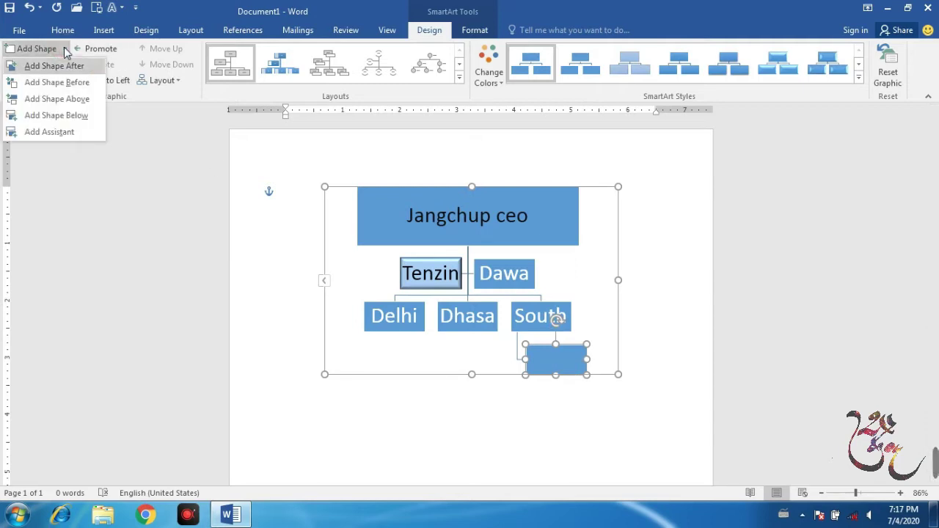
pyautogui.click(544, 323)
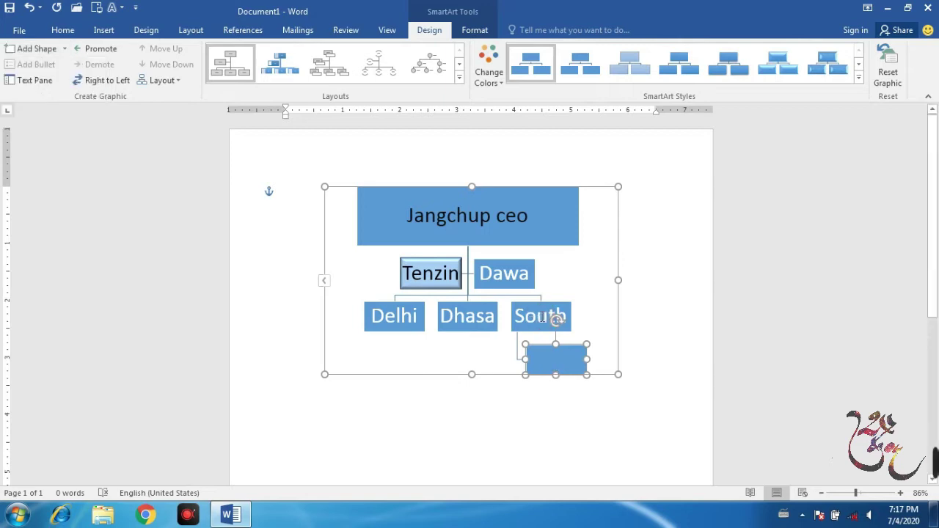
pyautogui.click(542, 317)
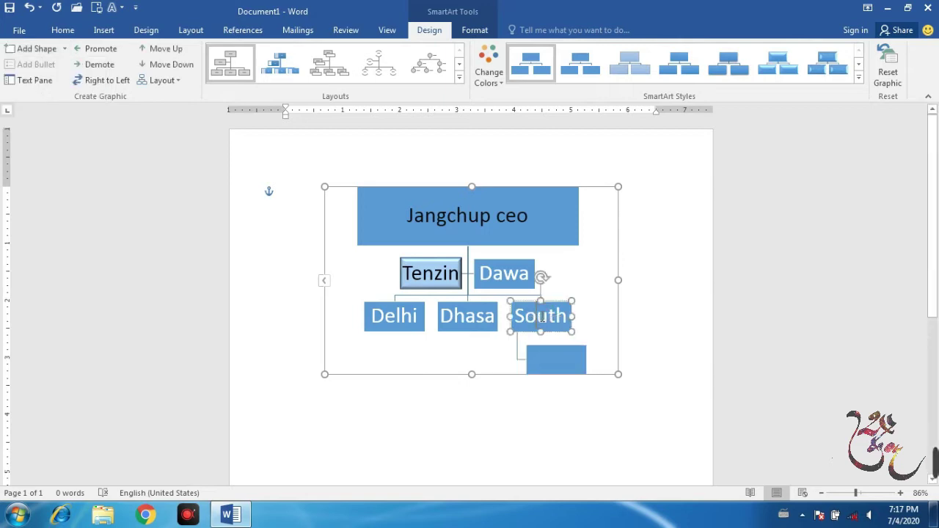
pyautogui.click(65, 48)
pyautogui.click(66, 117)
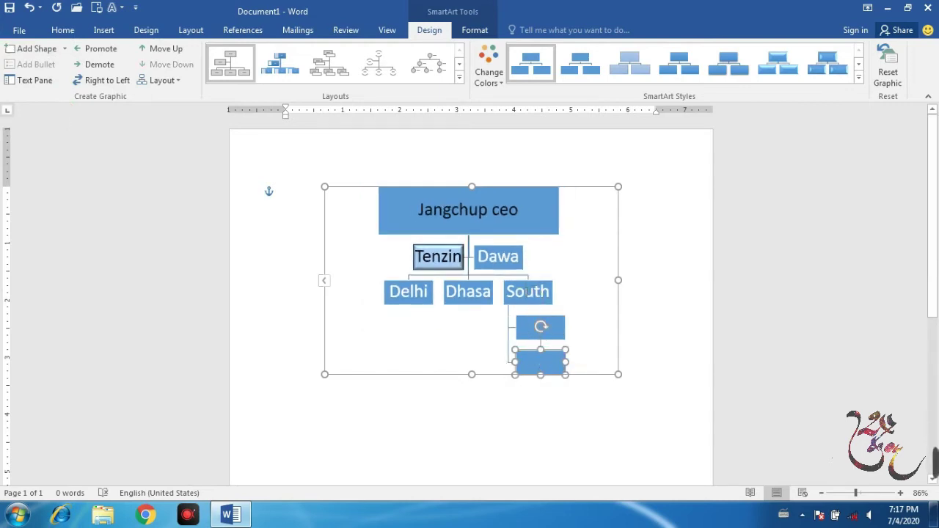
pyautogui.click(552, 328)
pyautogui.click(548, 363)
pyautogui.click(589, 361)
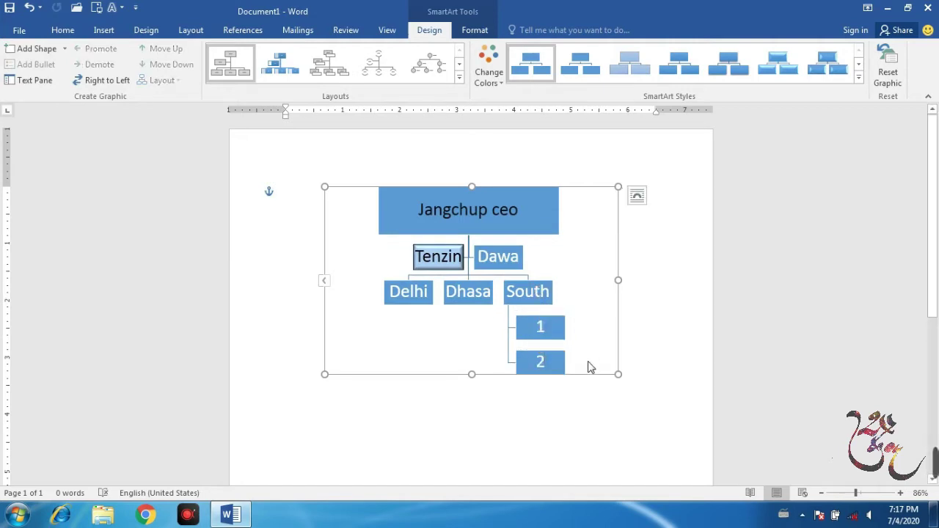
pyautogui.click(470, 303)
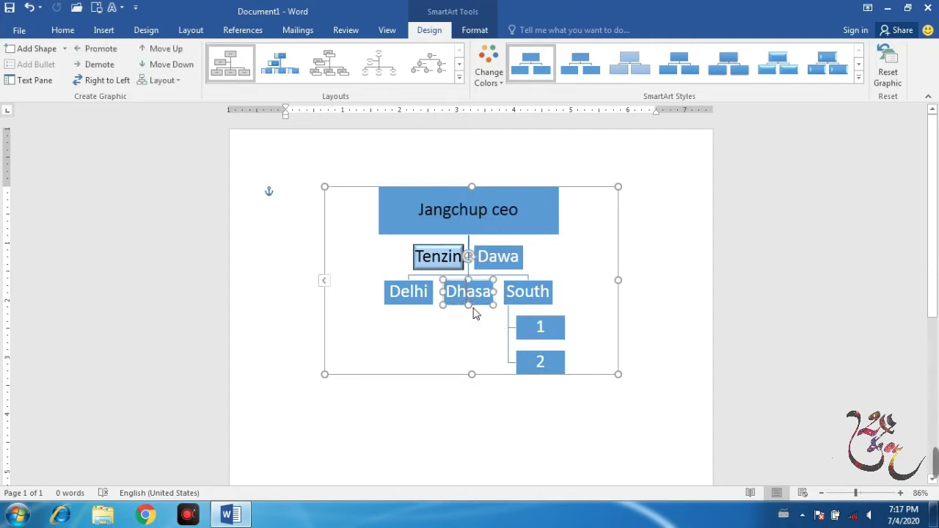
# Add one empty child box below Dhasa and two below Delhi
pyautogui.click(64, 49)
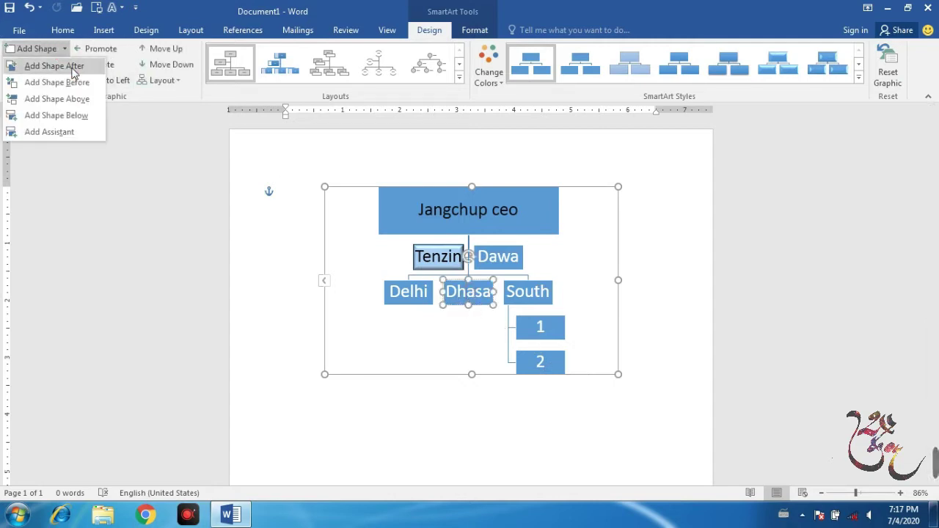
pyautogui.click(56, 115)
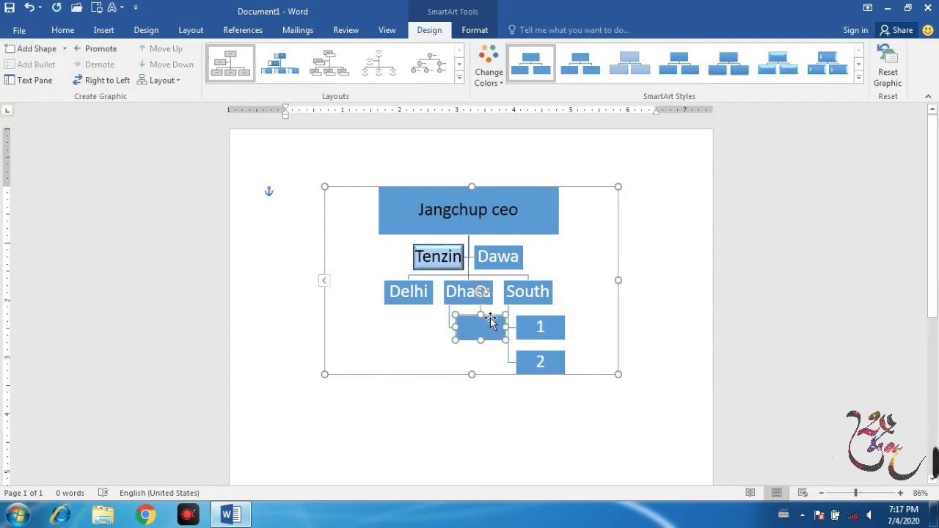
pyautogui.click(408, 291)
pyautogui.click(64, 49)
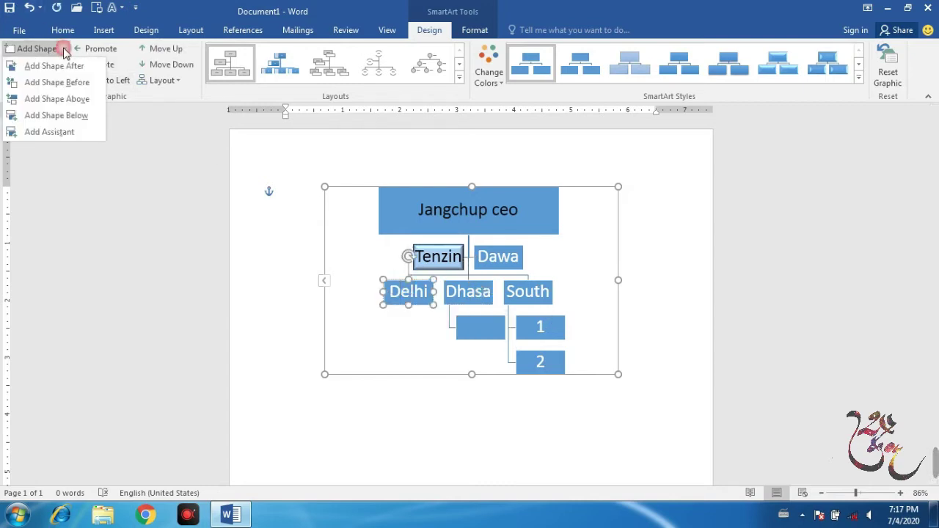
pyautogui.click(66, 115)
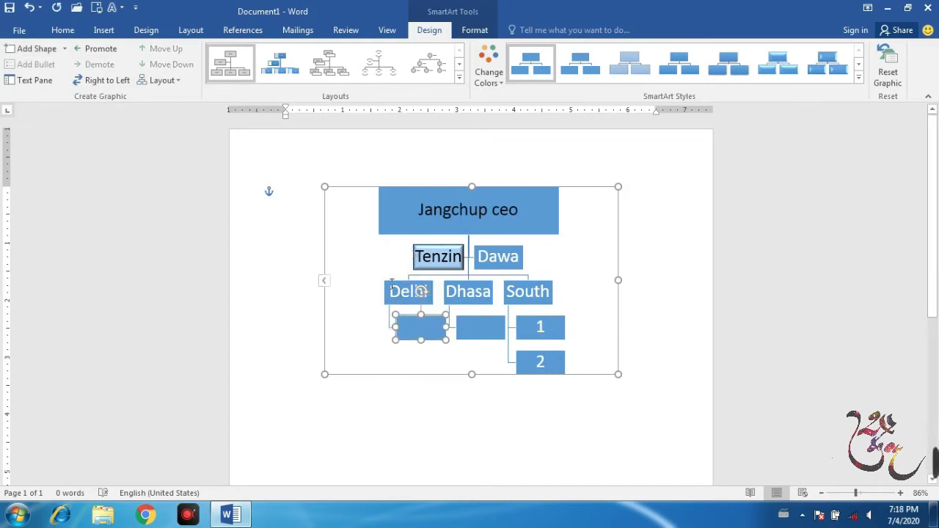
pyautogui.click(399, 292)
pyautogui.click(65, 48)
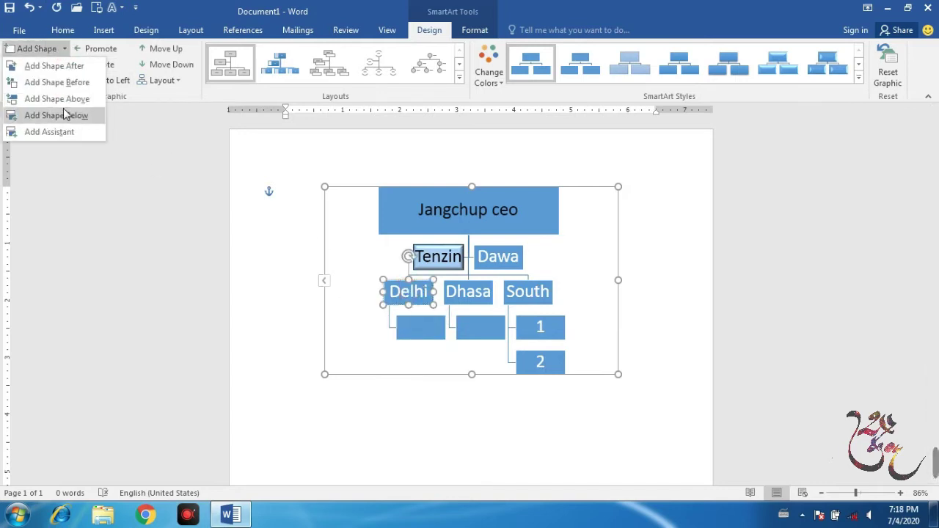
pyautogui.click(64, 116)
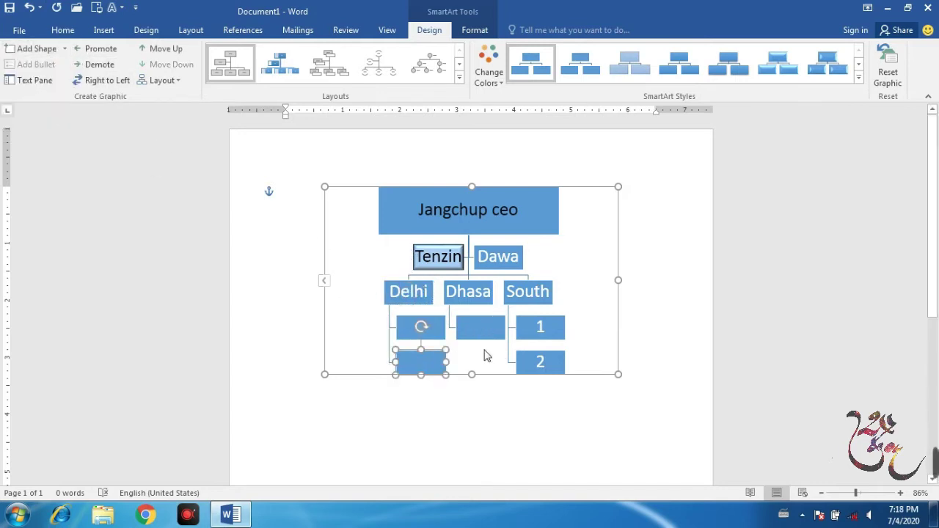
# Set the Delhi, Dhasa and South branches to the Standard layout so children sit side by side
pyautogui.click(408, 293)
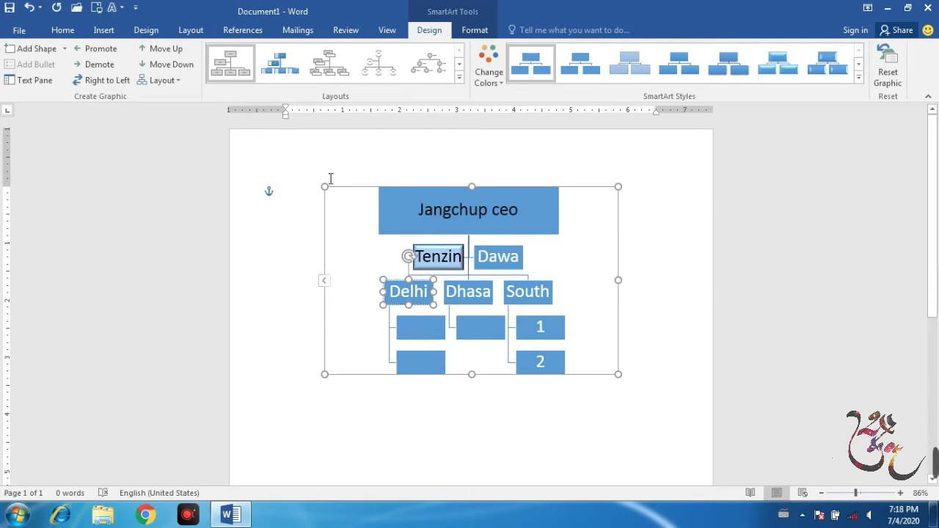
pyautogui.click(178, 81)
pyautogui.click(187, 103)
pyautogui.click(497, 291)
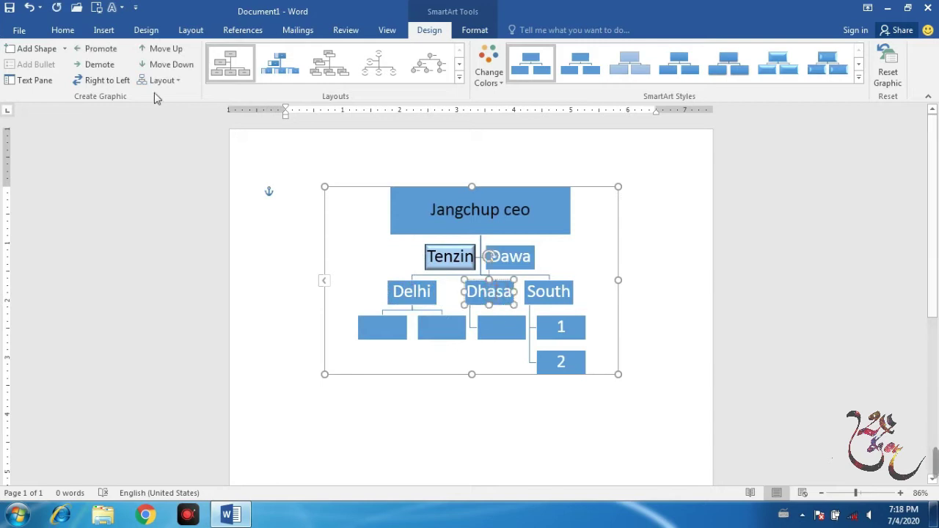
pyautogui.click(177, 79)
pyautogui.click(180, 99)
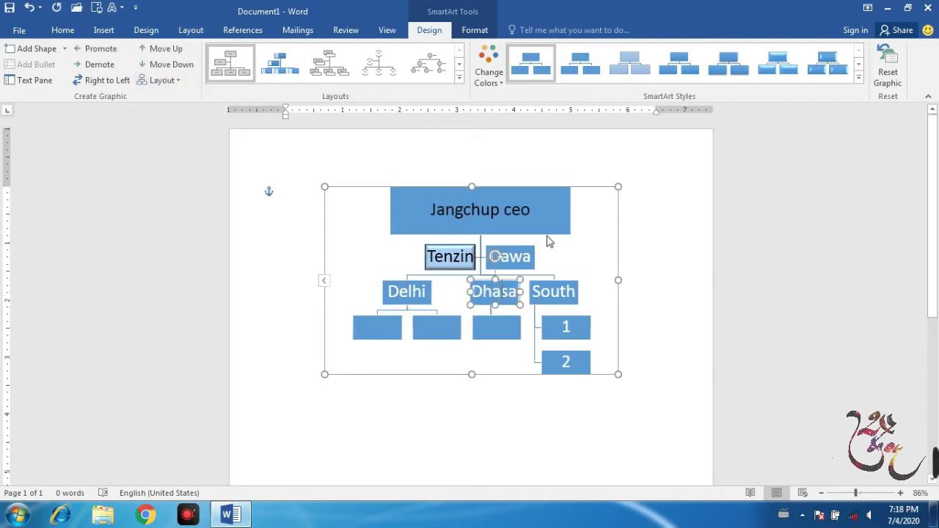
pyautogui.click(555, 291)
pyautogui.click(171, 81)
pyautogui.click(179, 97)
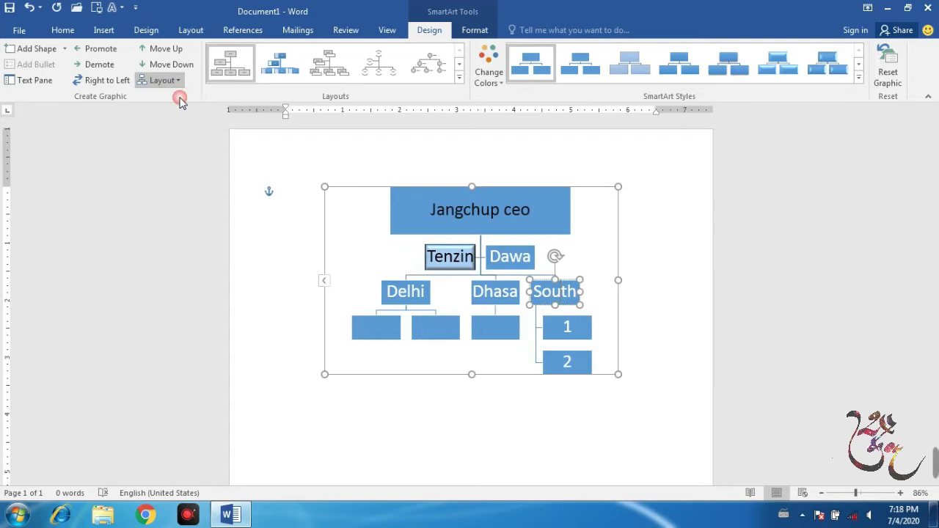
pyautogui.click(544, 409)
# Label Delhi's new boxes 1 and 2 and Dhasa's new box 1
pyautogui.click(348, 346)
pyautogui.write('1')
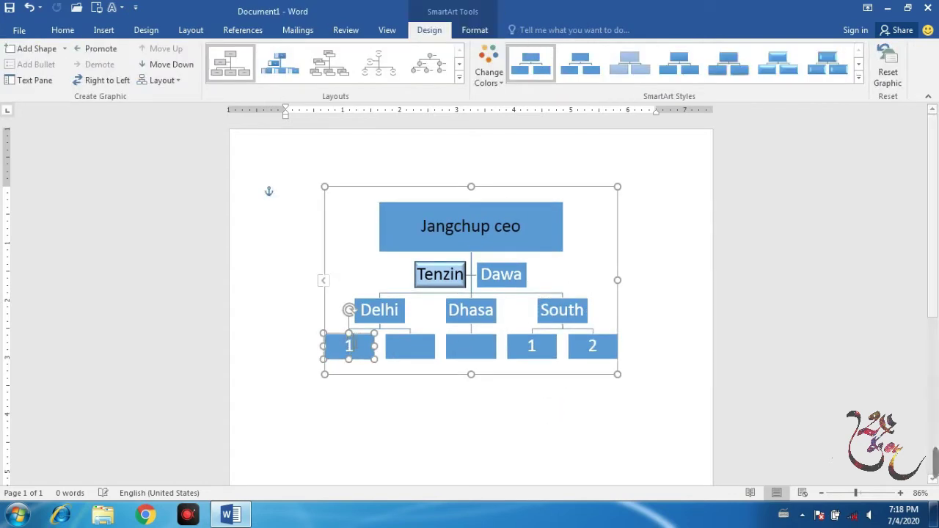
pyautogui.click(409, 344)
pyautogui.write('2')
pyautogui.click(466, 348)
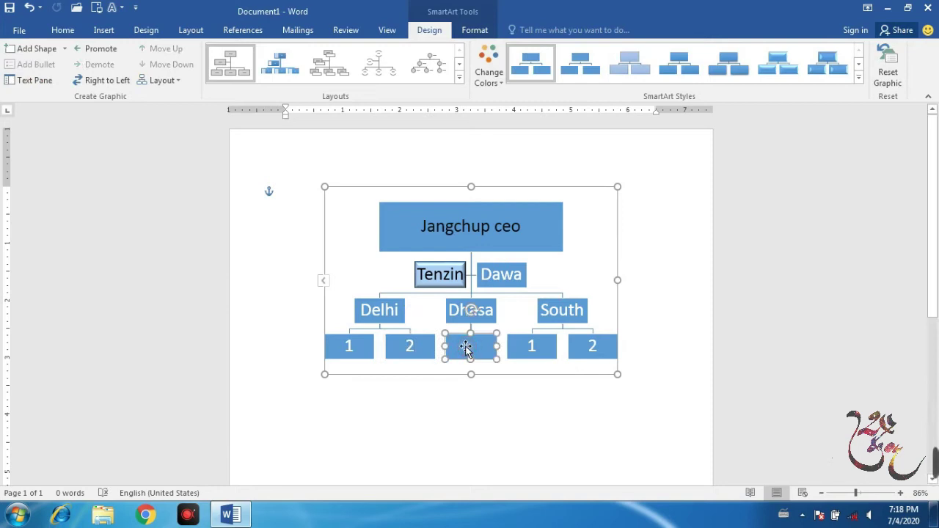
pyautogui.write('1')
pyautogui.click(538, 433)
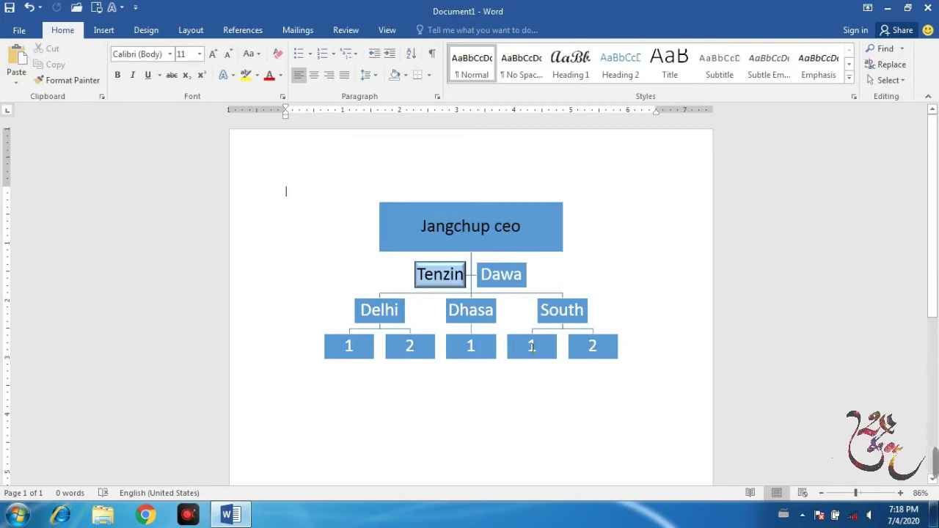
pyautogui.click(549, 315)
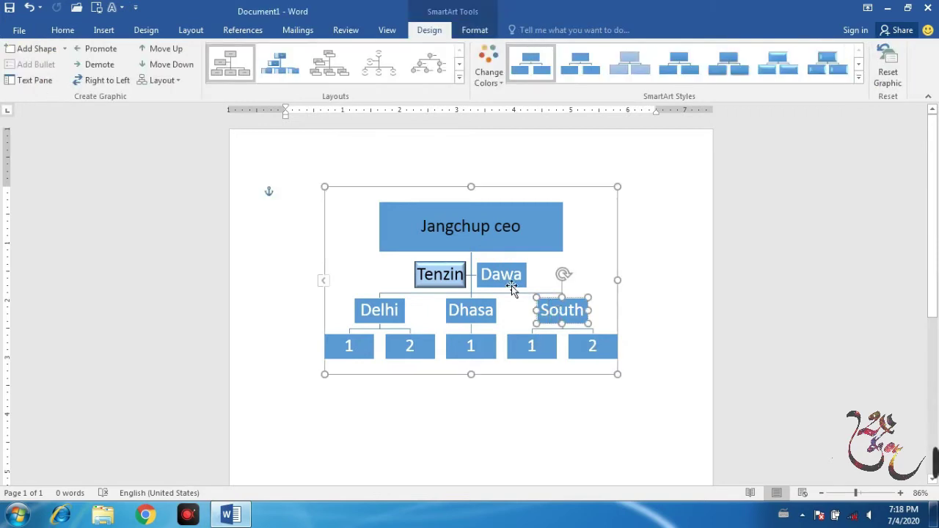
# Add a shape above Dhasa and label it HP, pushing Dhasa and its box 1 down
pyautogui.click(64, 49)
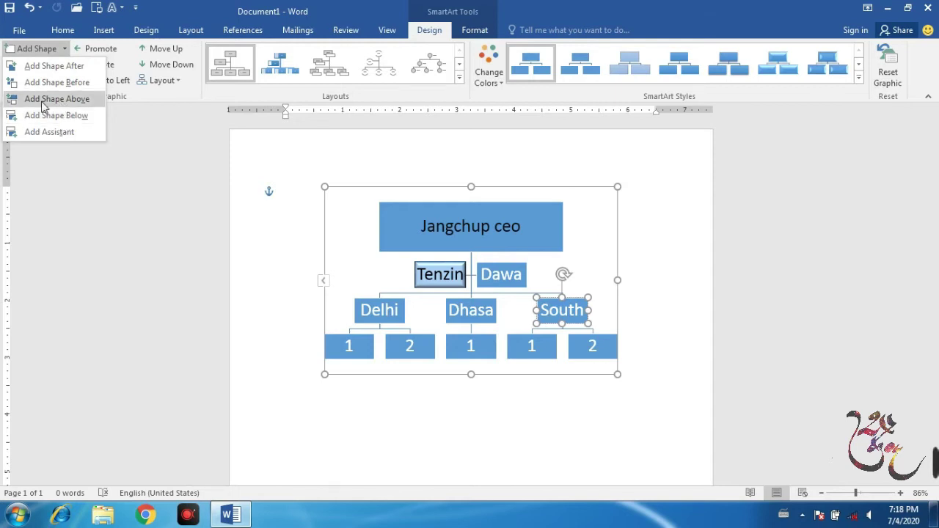
pyautogui.click(483, 311)
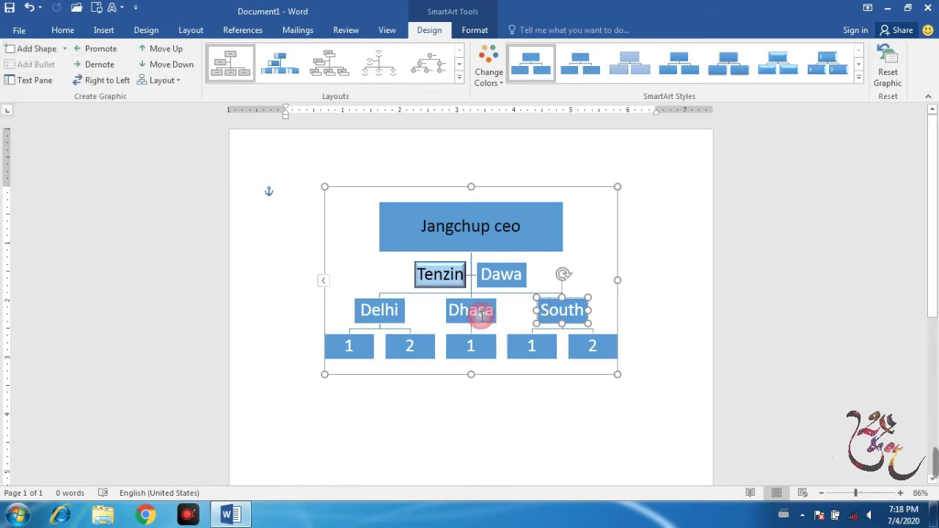
pyautogui.click(477, 311)
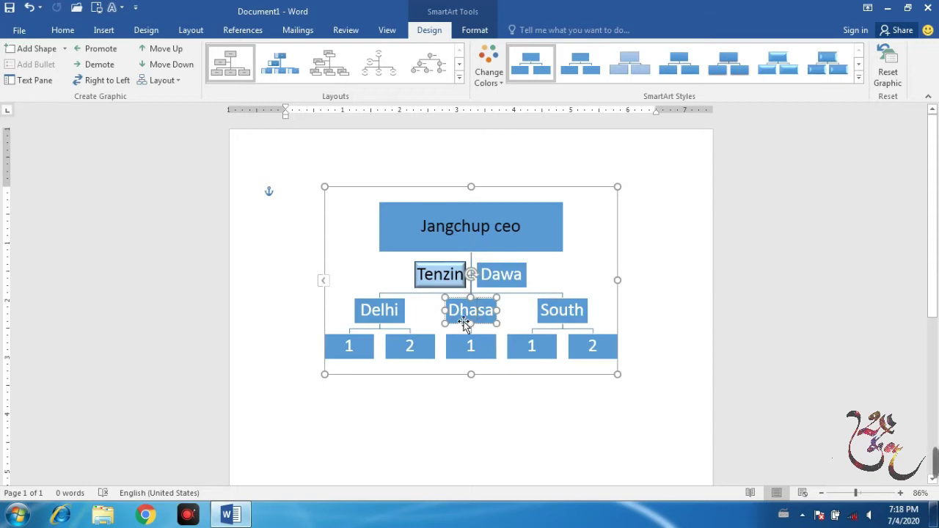
pyautogui.click(64, 48)
pyautogui.click(72, 98)
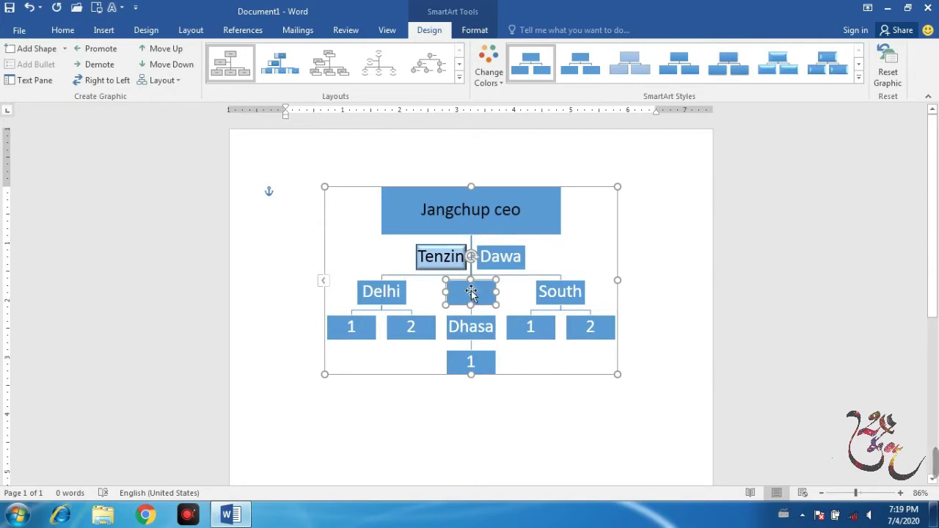
pyautogui.write('HP')
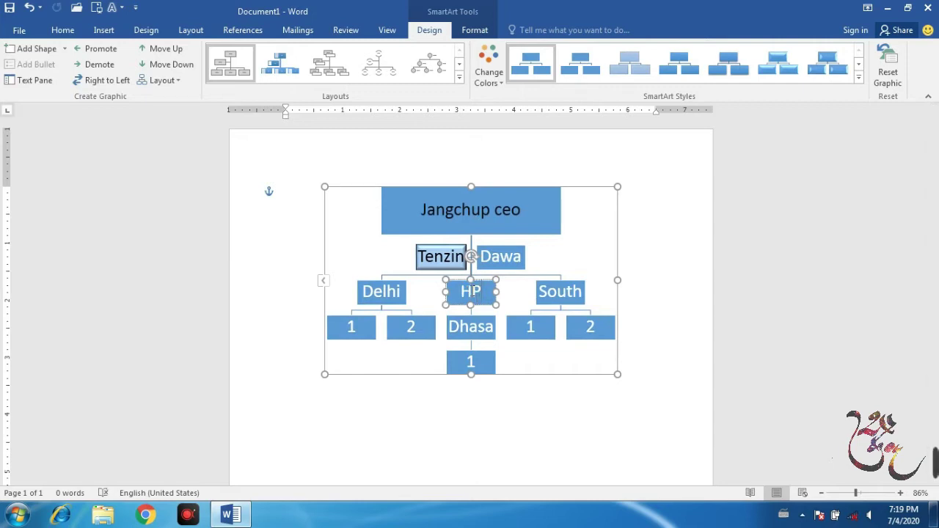
pyautogui.click(593, 263)
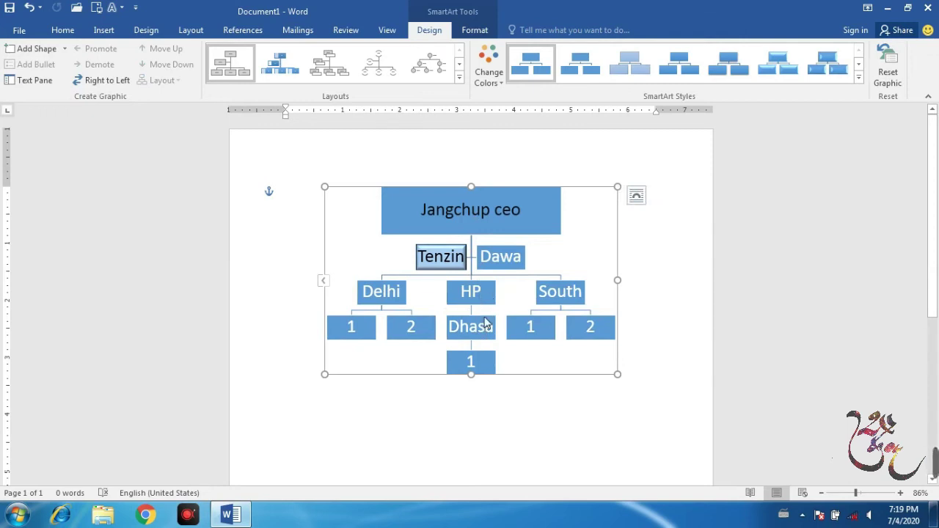
pyautogui.click(591, 326)
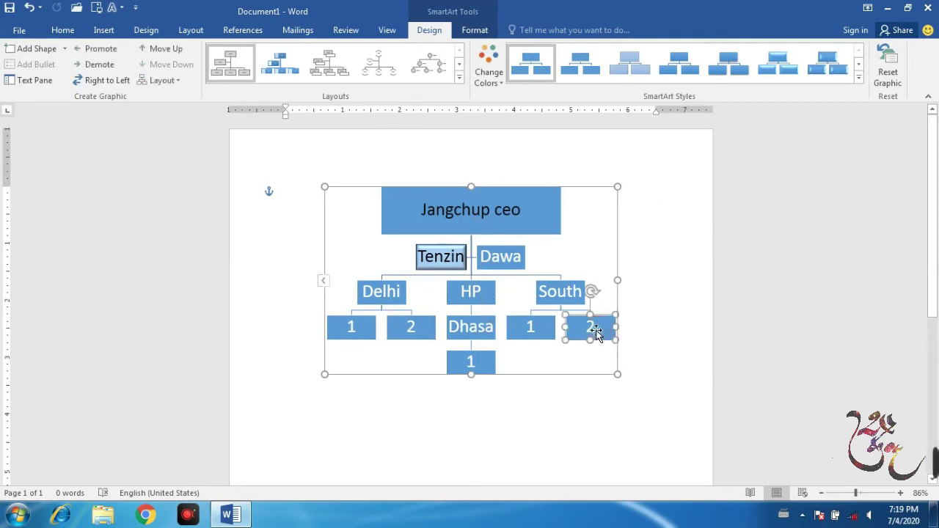
# Insert a box above South's 2, label it 2, and relabel the lower box 0
pyautogui.click(65, 49)
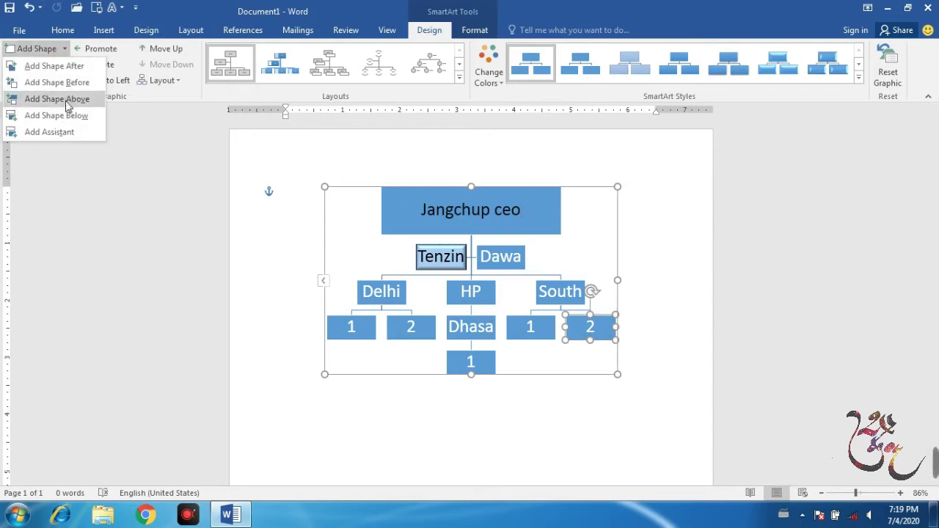
pyautogui.click(67, 101)
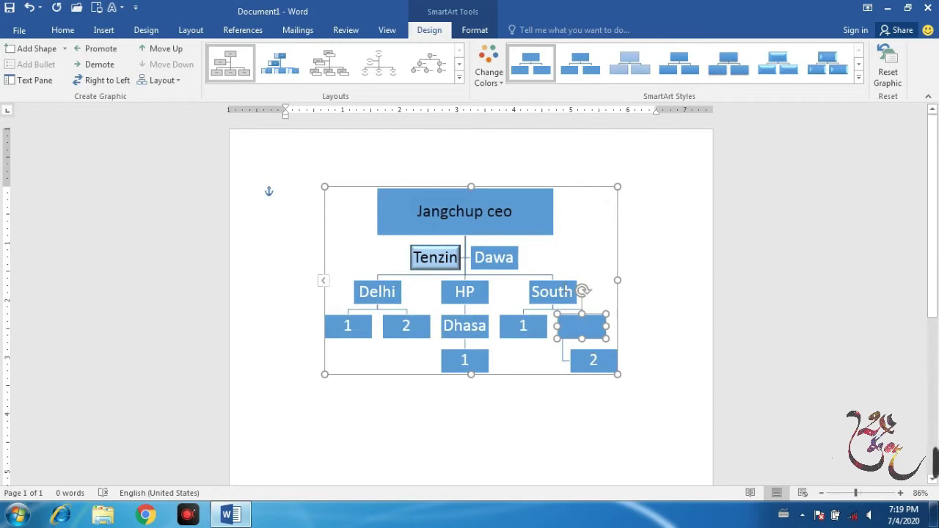
pyautogui.click(593, 280)
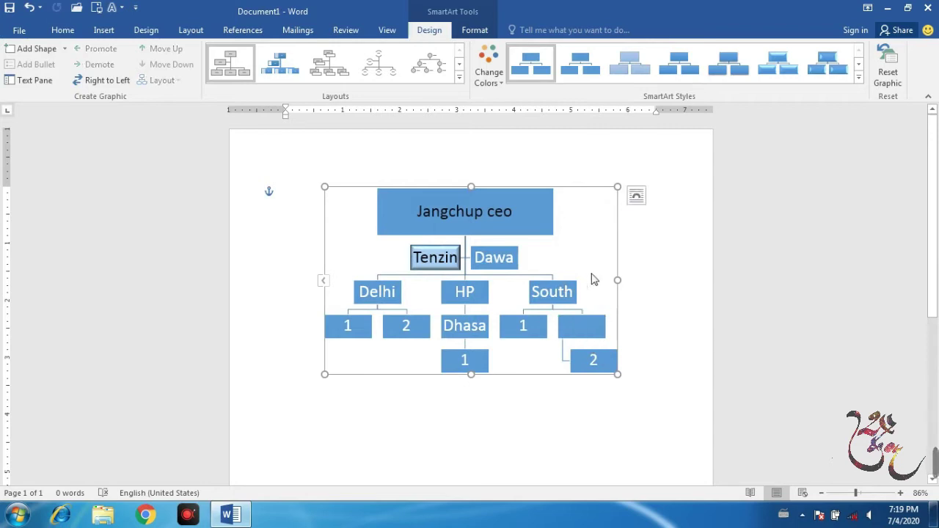
pyautogui.click(63, 48)
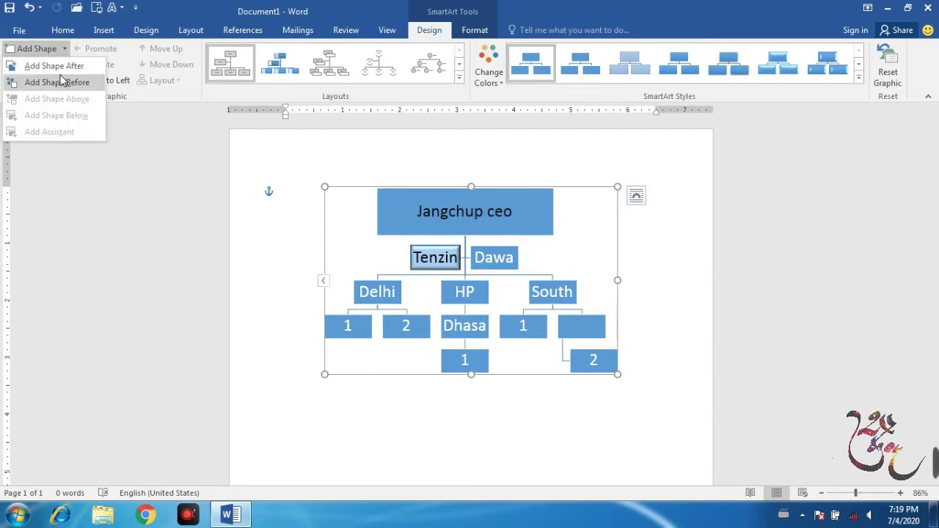
pyautogui.click(478, 327)
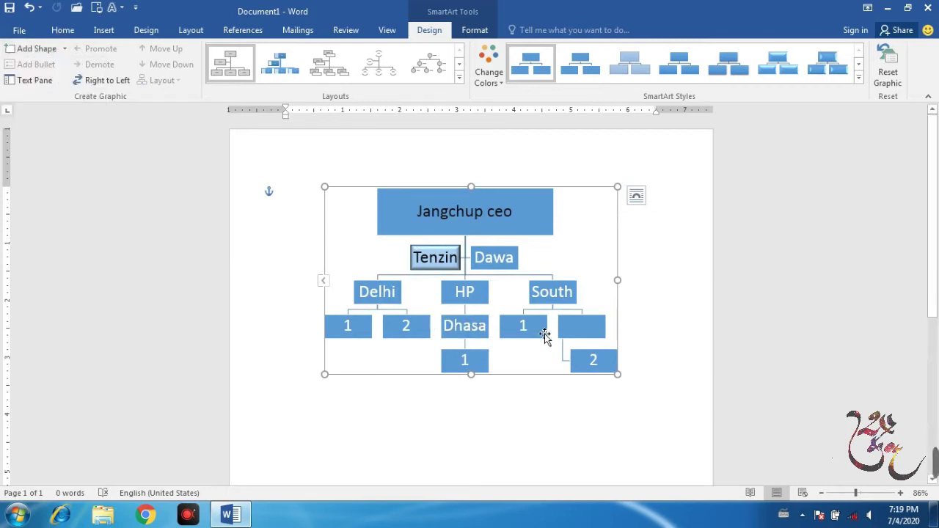
pyautogui.click(583, 332)
pyautogui.write('2')
pyautogui.click(593, 360)
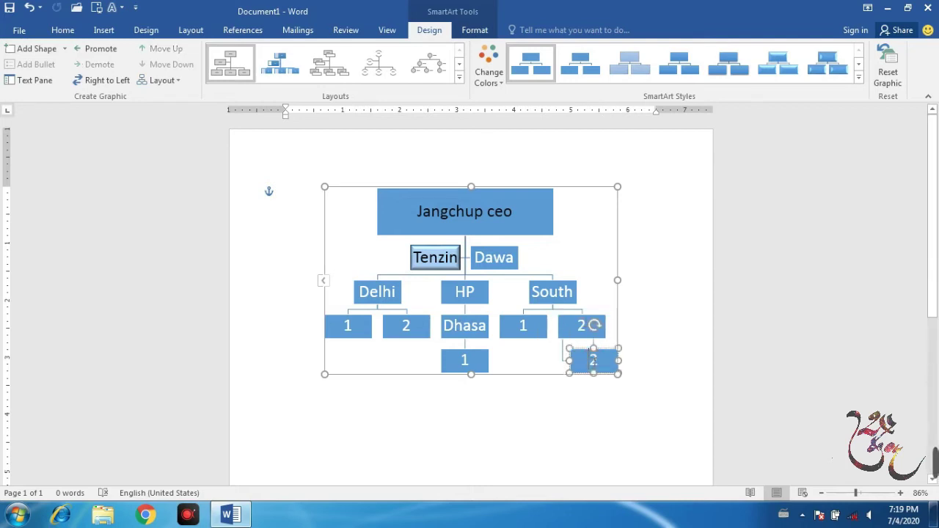
pyautogui.write('0')
# Add a box 3 after 2 under South and widen the graphic to the right
pyautogui.click(577, 326)
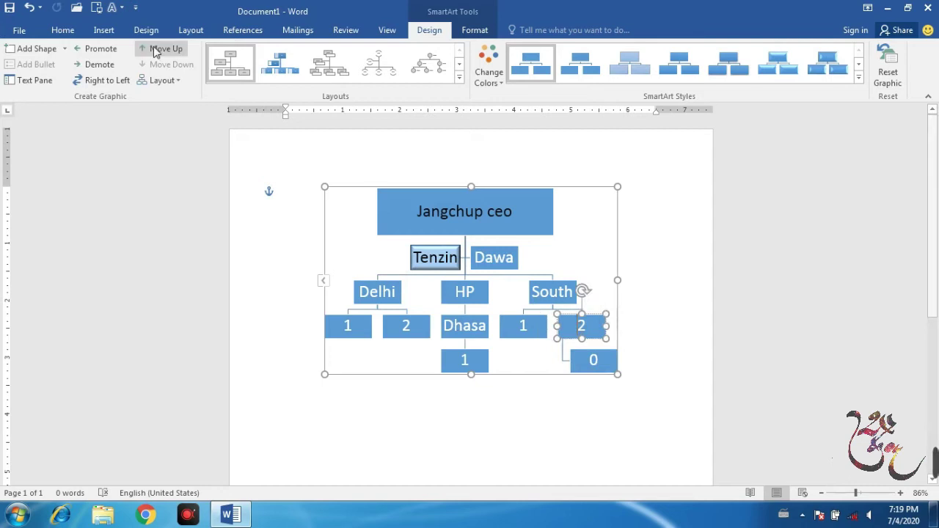
pyautogui.click(64, 49)
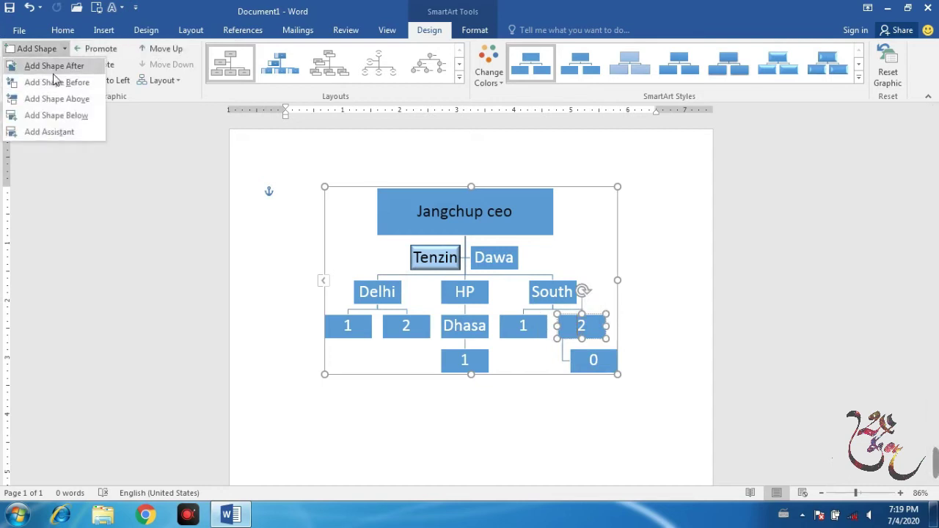
pyautogui.click(60, 67)
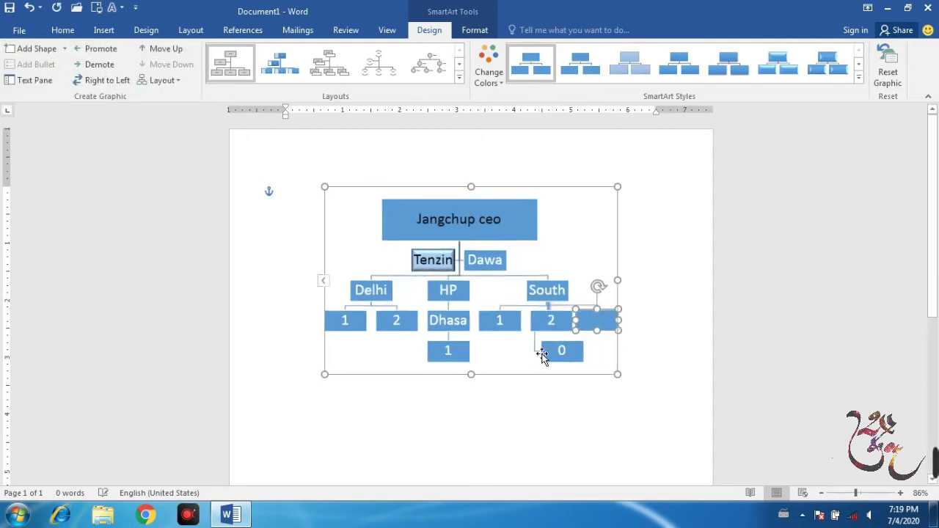
pyautogui.write('3')
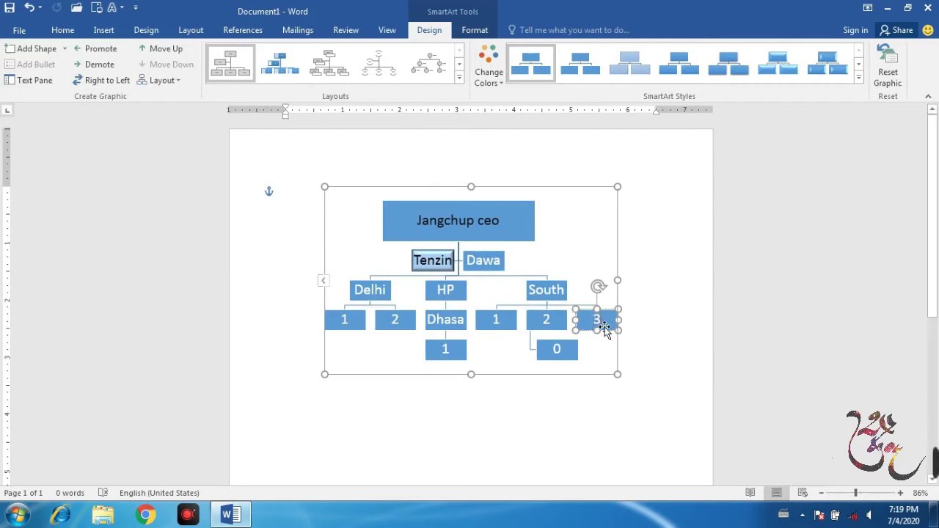
pyautogui.moveTo(618, 282); pyautogui.dragTo(690, 281)
pyautogui.click(600, 292)
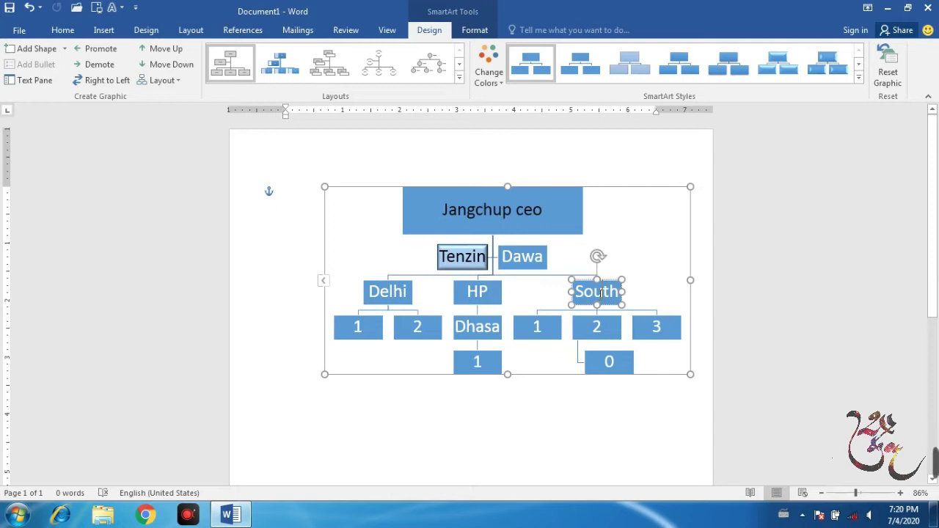
# Use Add Shape After twice to place two blank boxes following South on the branch tier
pyautogui.click(64, 48)
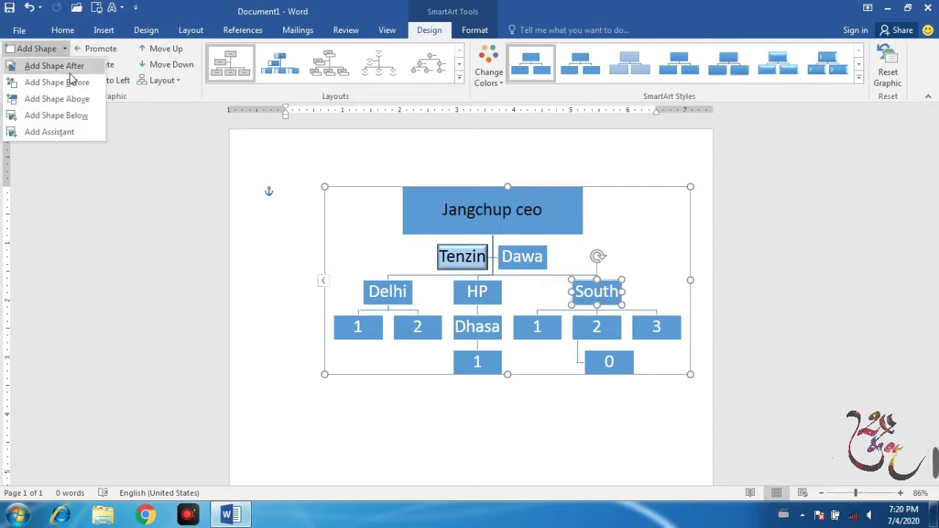
pyautogui.click(66, 66)
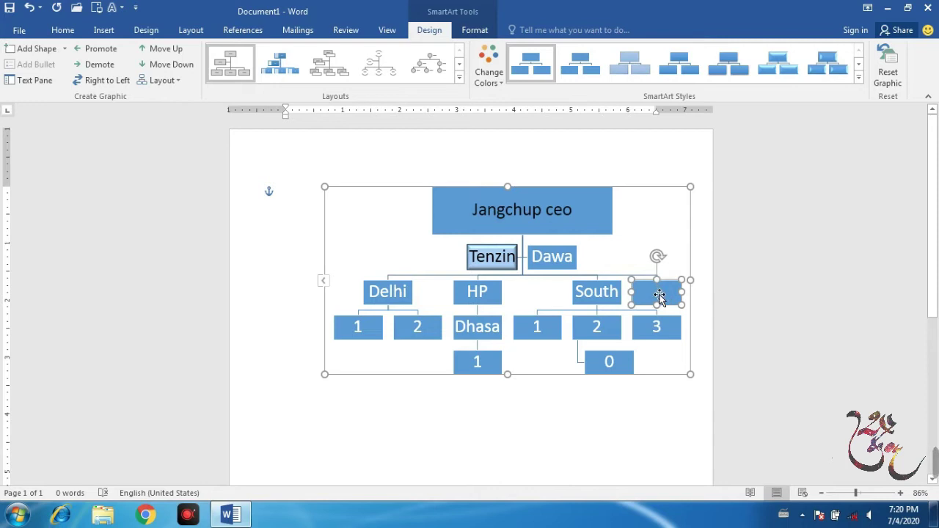
pyautogui.click(64, 49)
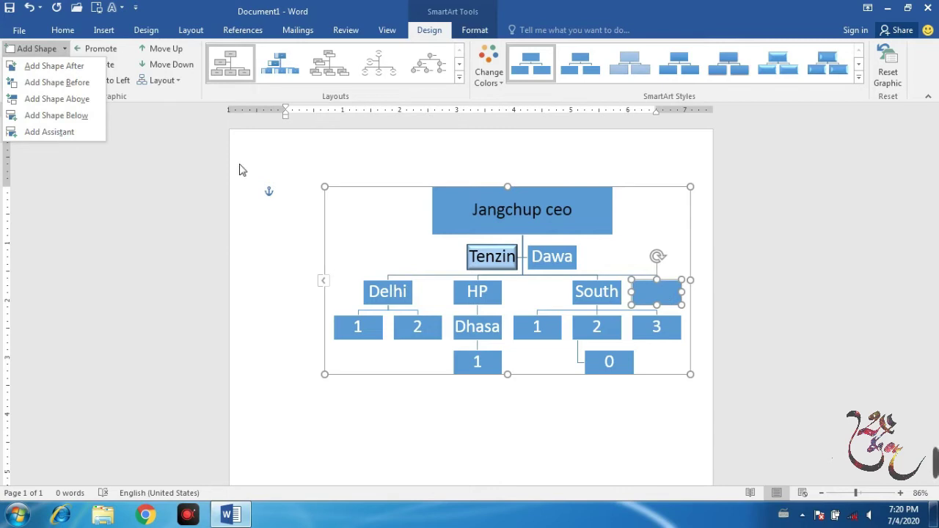
pyautogui.click(67, 83)
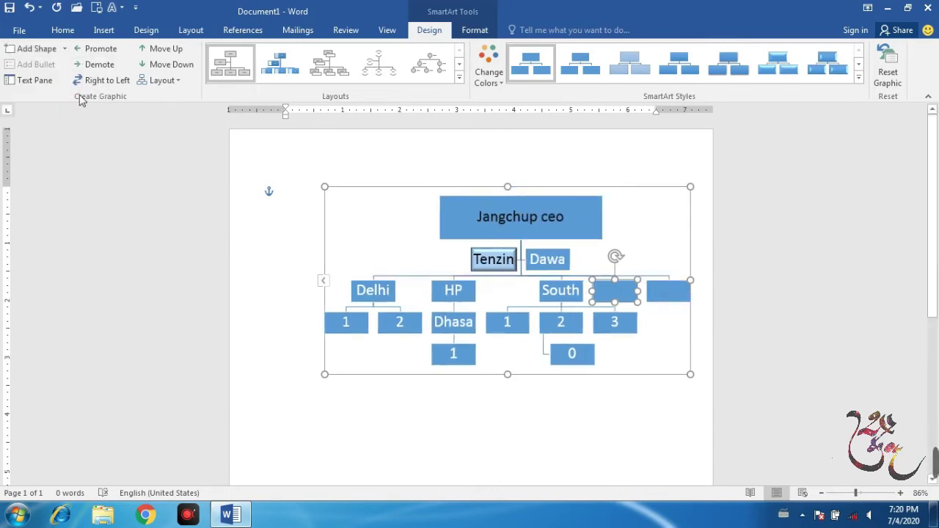
pyautogui.click(675, 292)
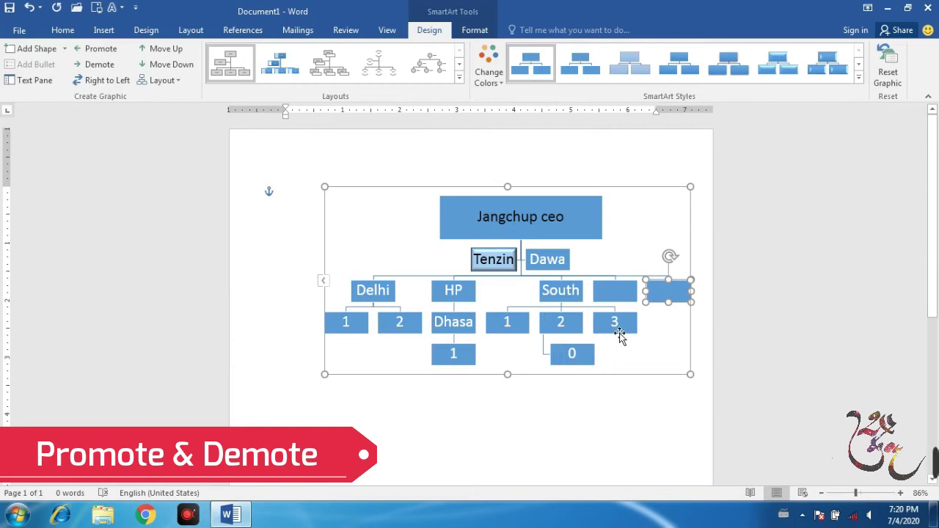
# Promote the 0 box twice and drag it between 2 and 3 beneath South
pyautogui.click(576, 356)
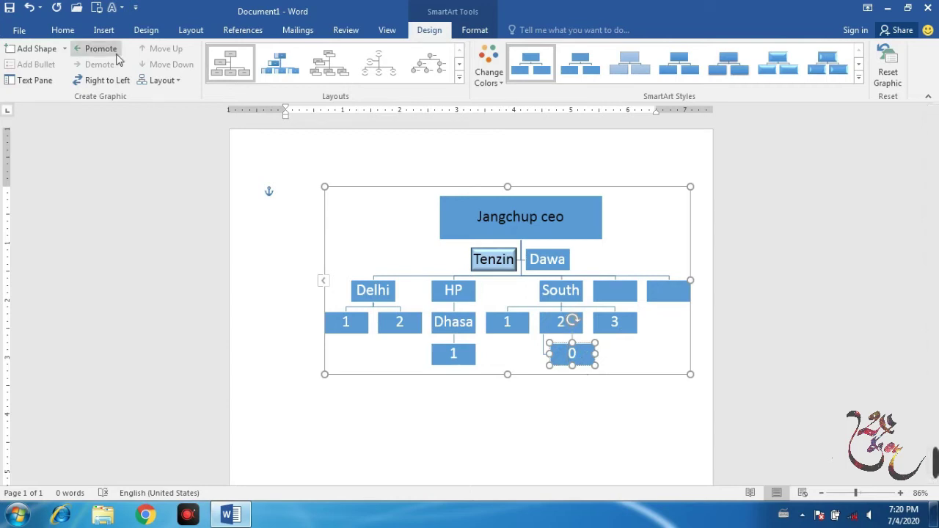
pyautogui.click(94, 48)
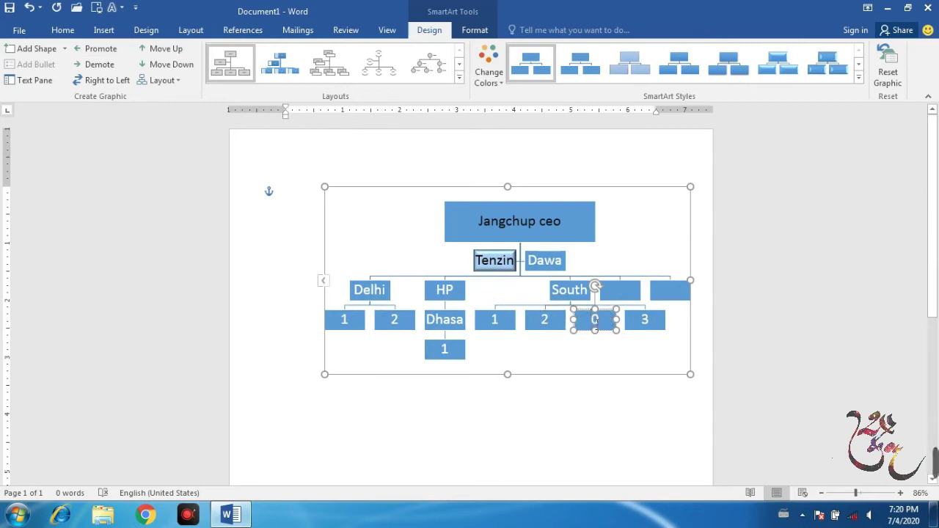
pyautogui.click(98, 49)
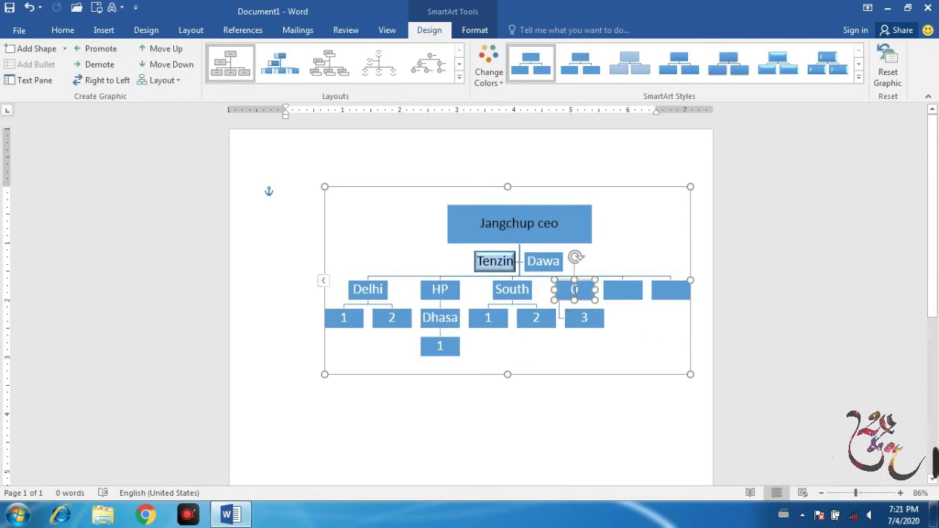
pyautogui.moveTo(574, 301); pyautogui.dragTo(580, 338)
pyautogui.click(612, 355)
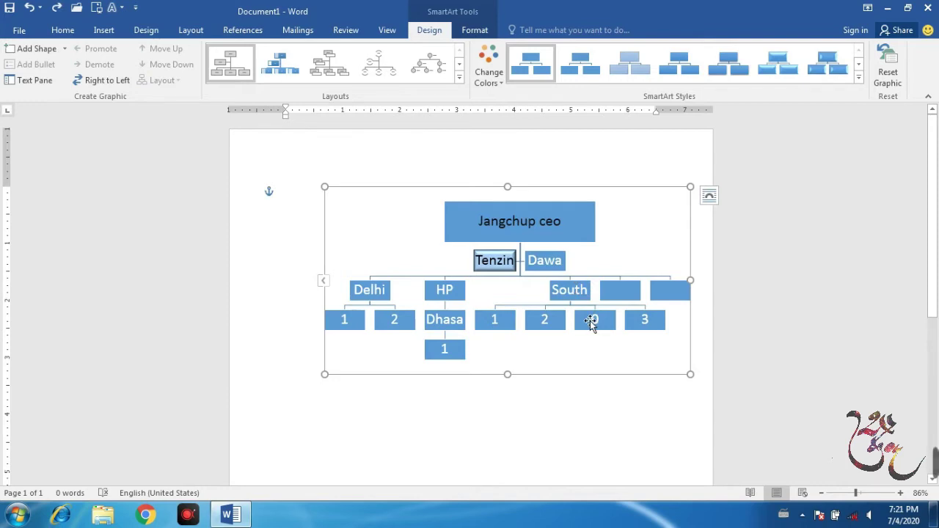
pyautogui.click(590, 321)
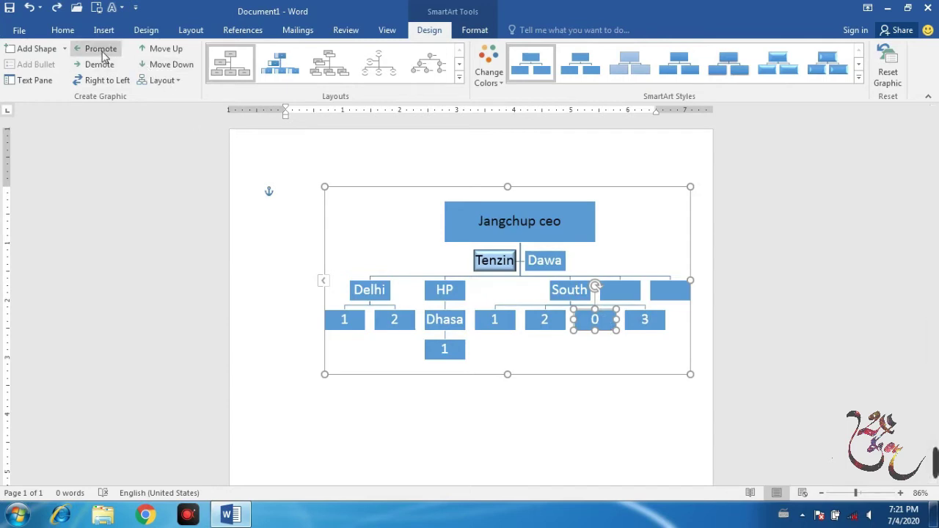
# Promote box 0 to the branch tier so that box 3 sits beneath it
pyautogui.click(96, 48)
pyautogui.click(623, 336)
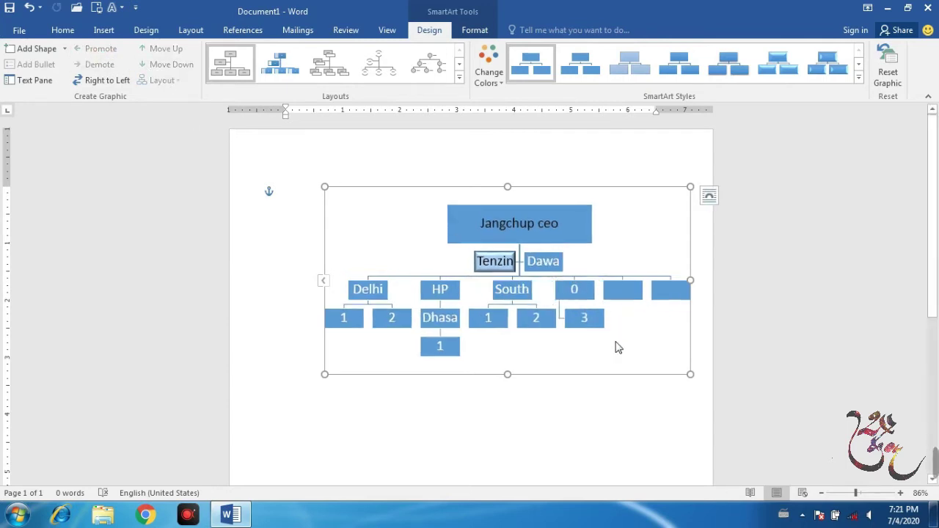
pyautogui.click(575, 292)
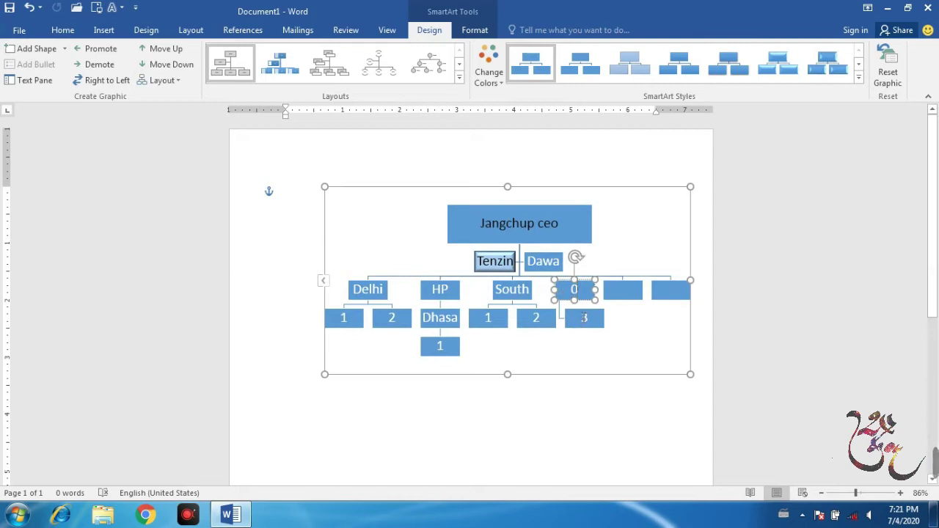
pyautogui.click(585, 318)
pyautogui.click(608, 360)
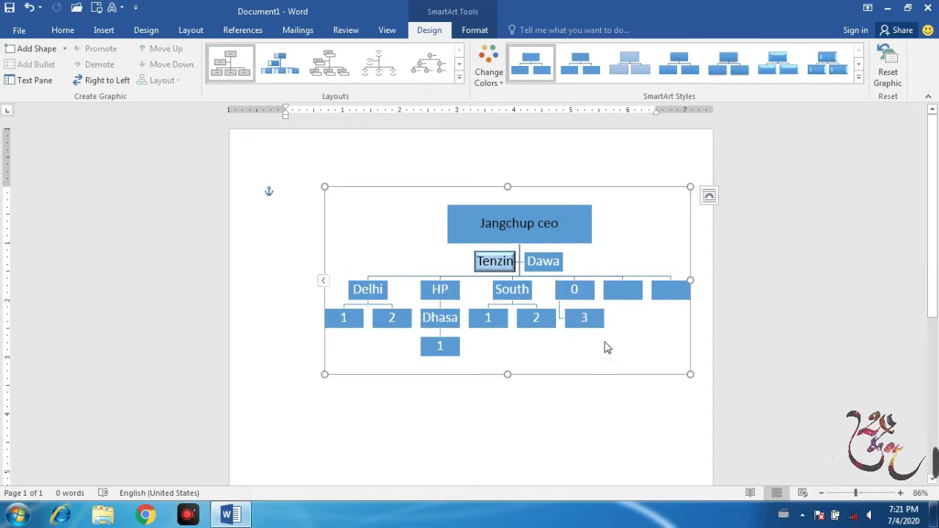
pyautogui.click(588, 323)
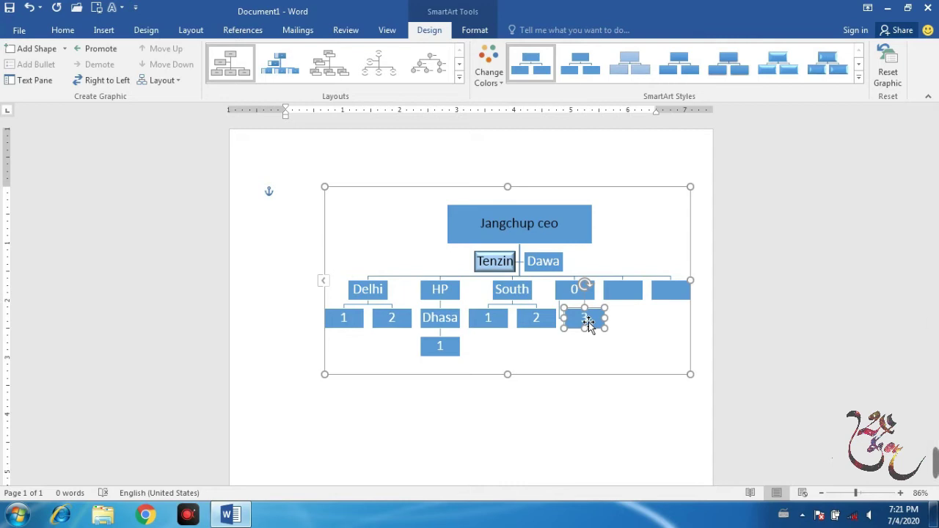
# Demote South so it sits under HP beside Dhasa
pyautogui.click(518, 292)
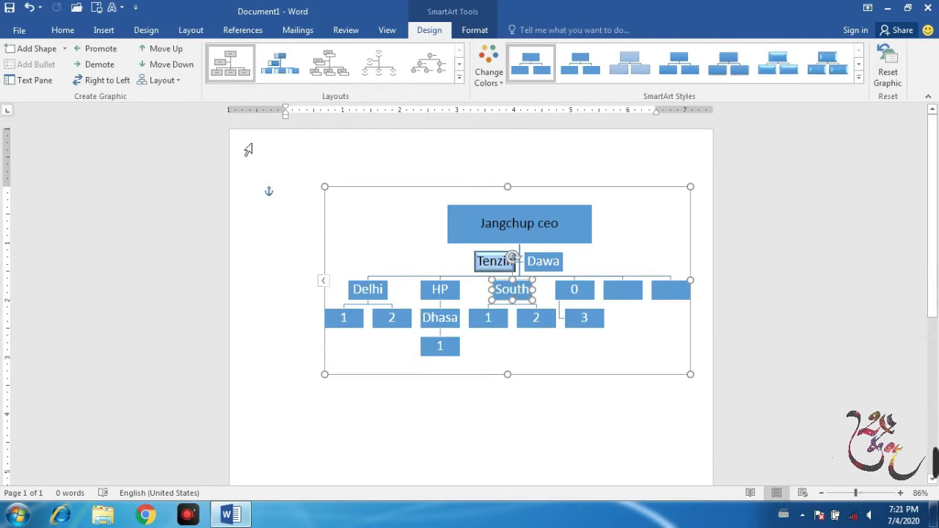
pyautogui.click(111, 66)
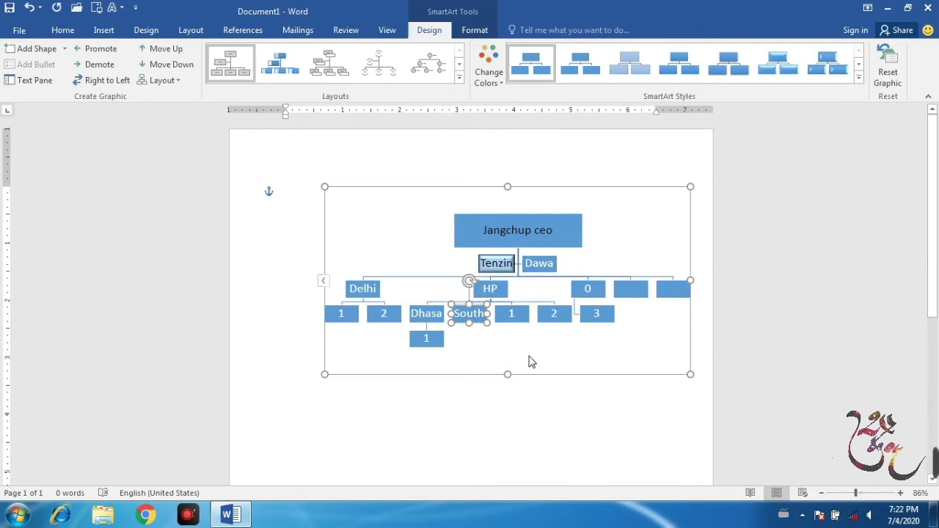
pyautogui.click(615, 351)
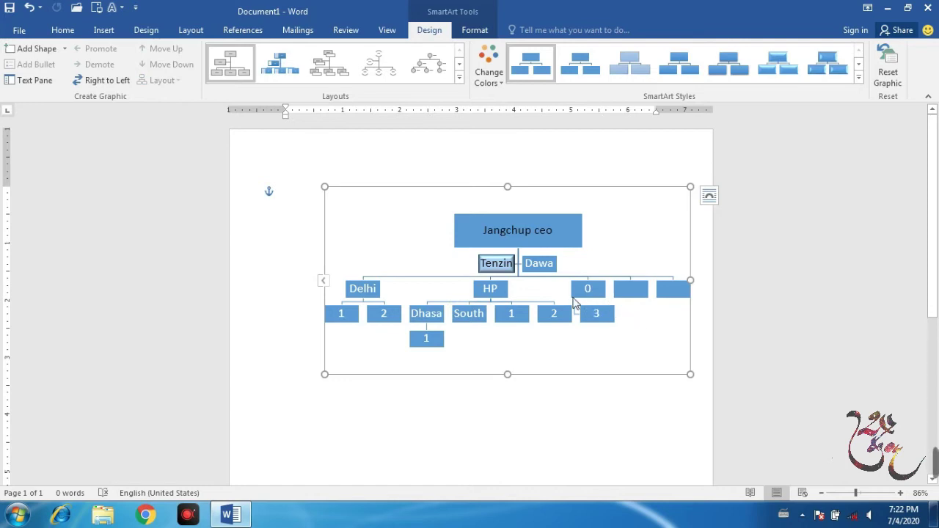
pyautogui.click(505, 232)
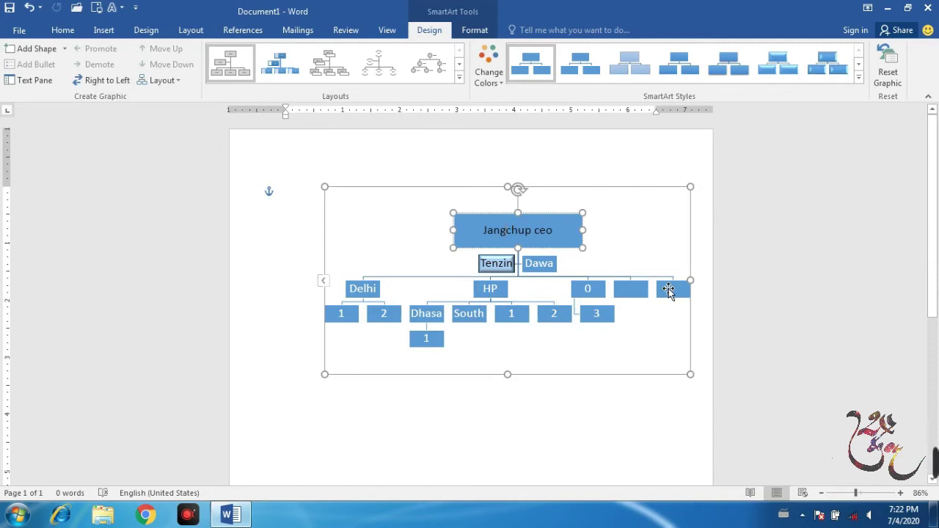
# Flip the org chart direction with Right to Left, putting the Delhi branch on the left
pyautogui.click(110, 82)
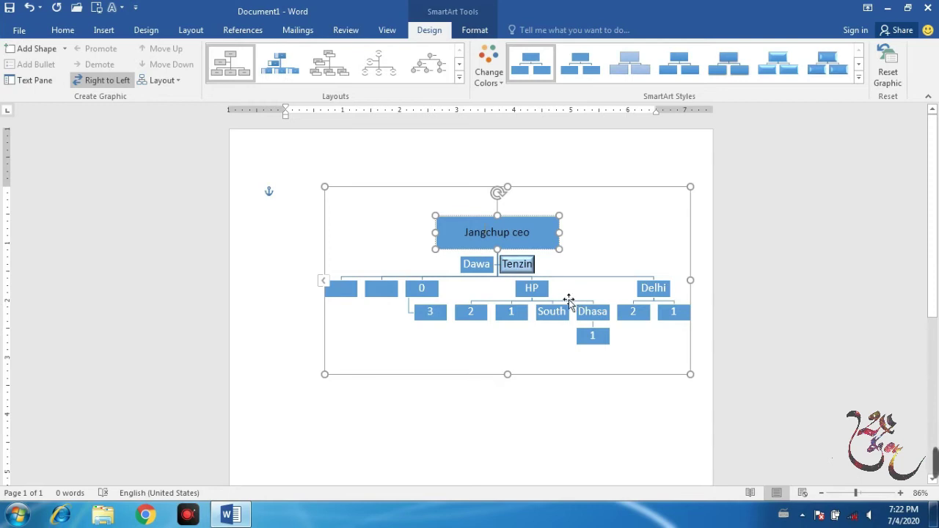
pyautogui.click(583, 267)
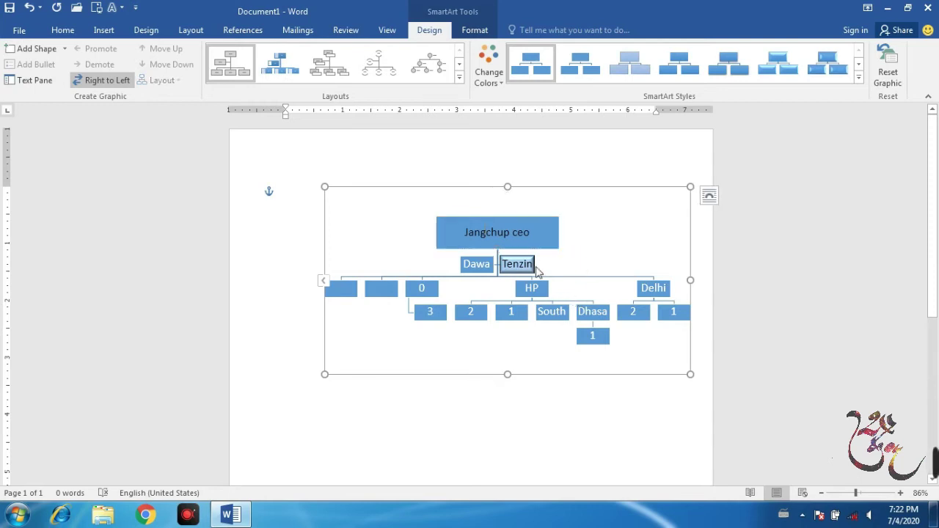
pyautogui.click(91, 84)
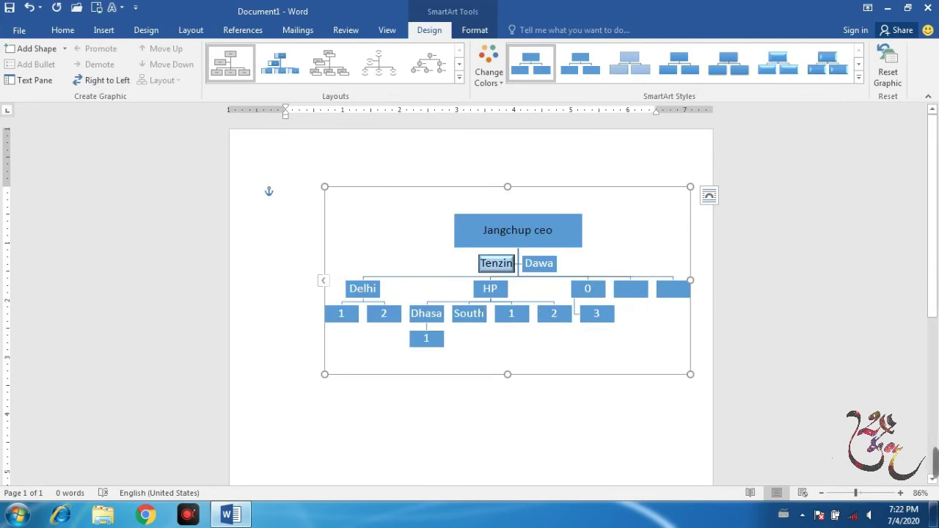
pyautogui.click(557, 314)
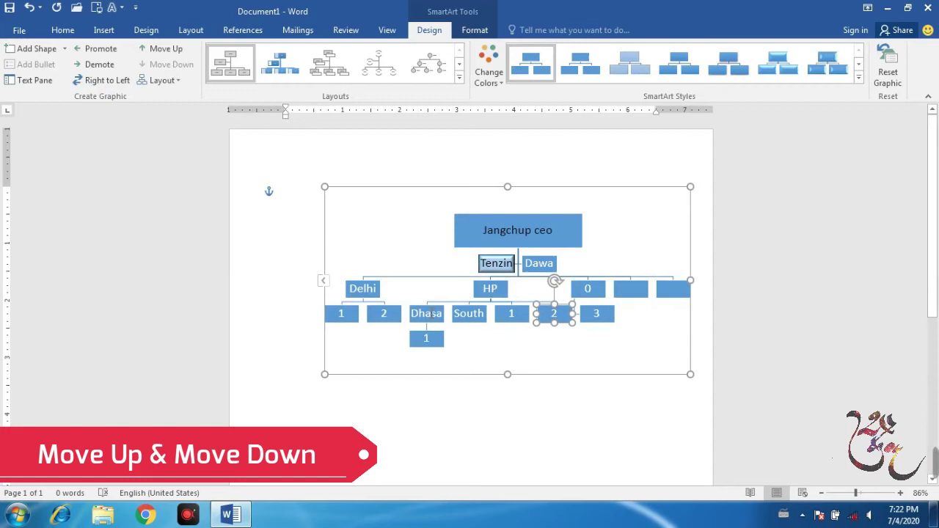
# Relabel the box next to Dhasa as 00
pyautogui.click(476, 314)
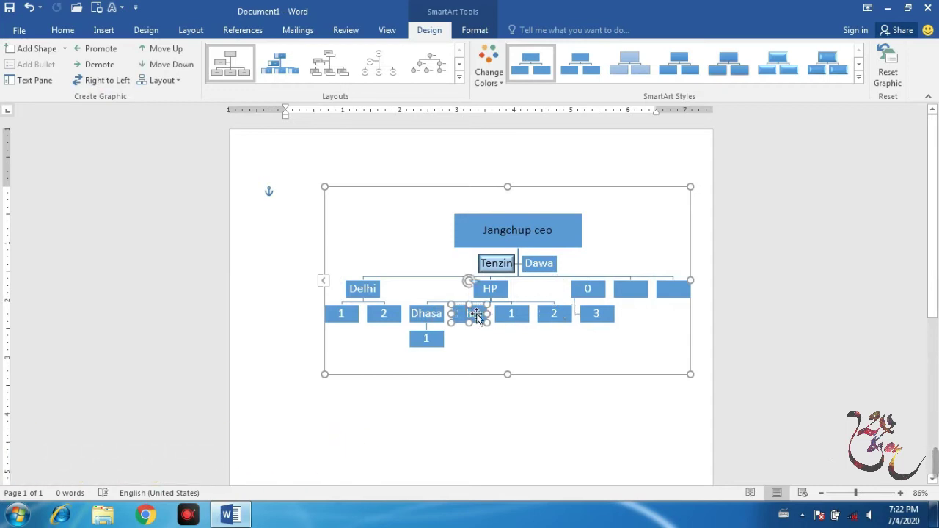
pyautogui.write('00')
pyautogui.click(495, 343)
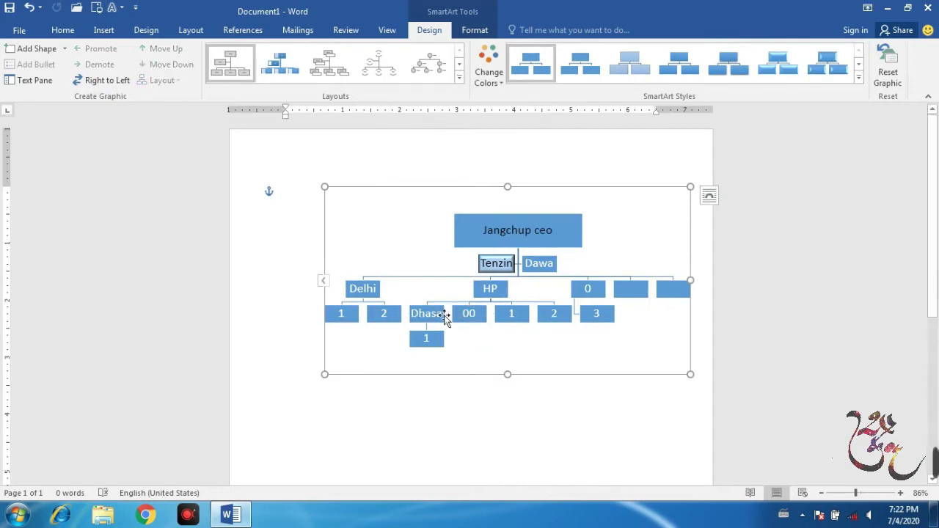
# Move box 2 up one place, then back down so it follows box 1
pyautogui.click(555, 314)
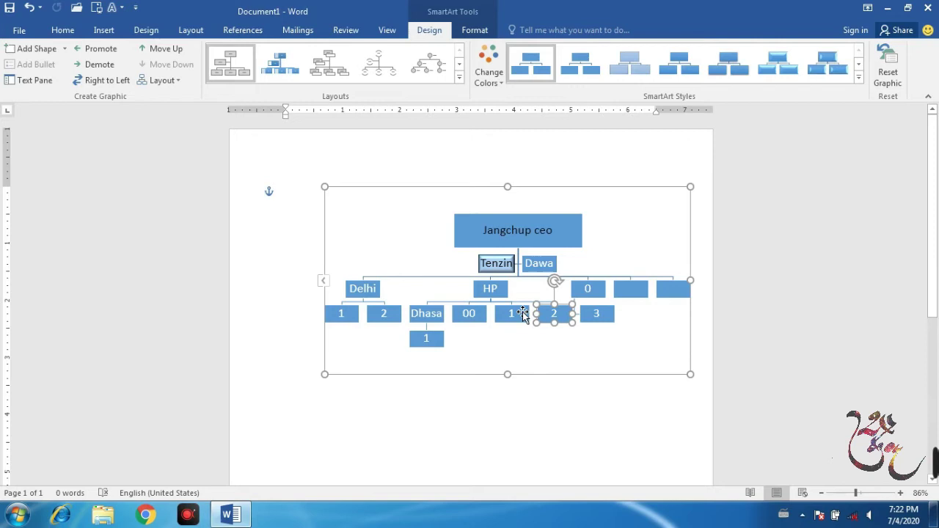
pyautogui.click(180, 53)
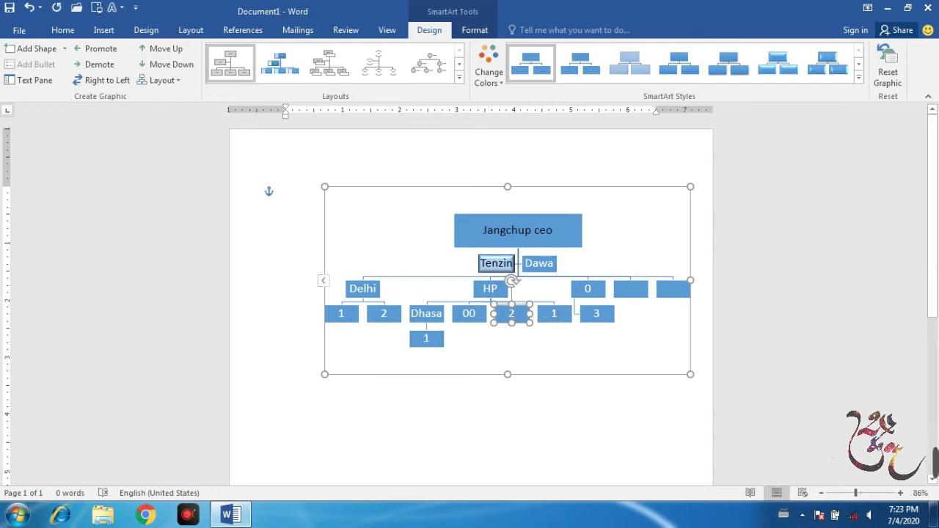
pyautogui.click(168, 64)
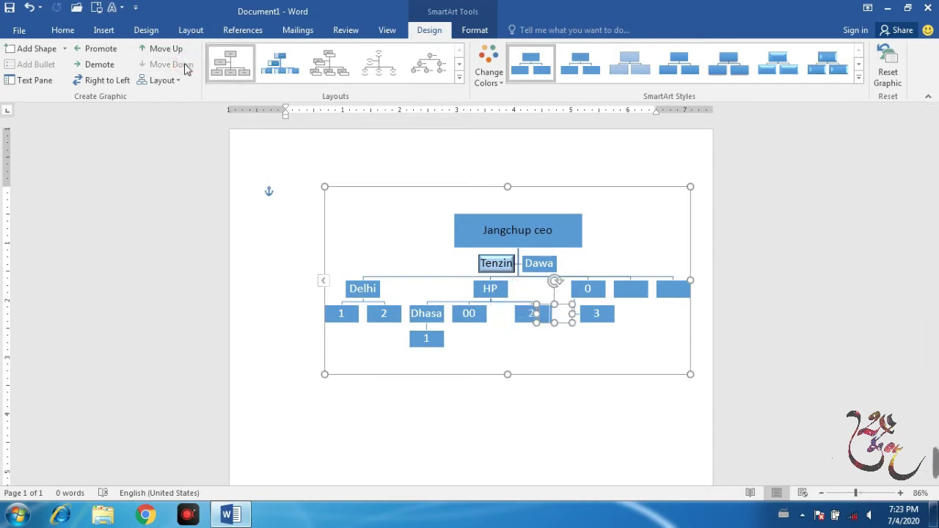
pyautogui.click(563, 352)
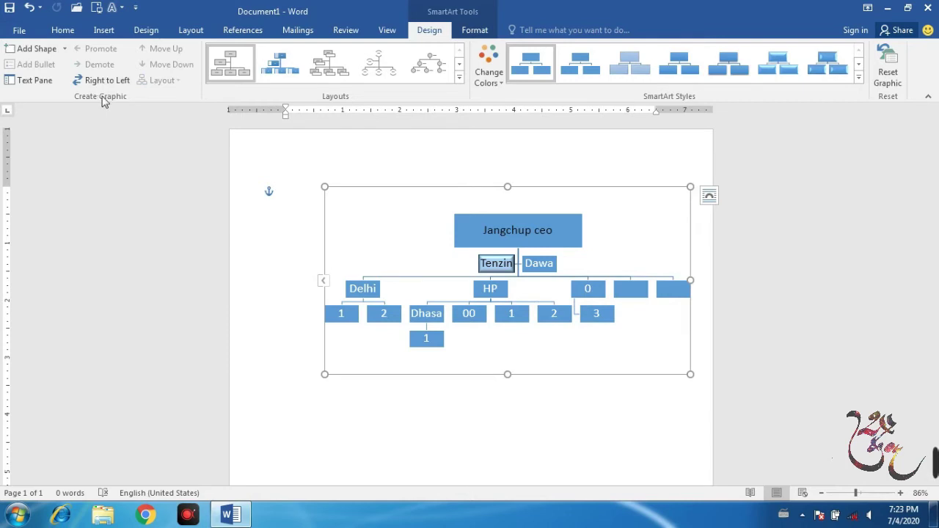
# Edit the top Jangchup ceo entry in the chart's Text Pane outline, then close the pane
pyautogui.click(33, 82)
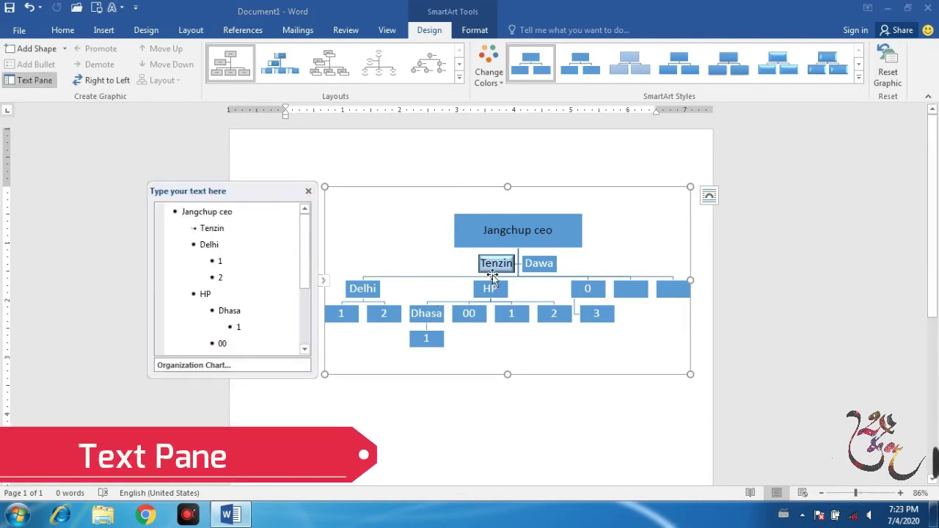
pyautogui.click(235, 212)
pyautogui.press('BackSpace')
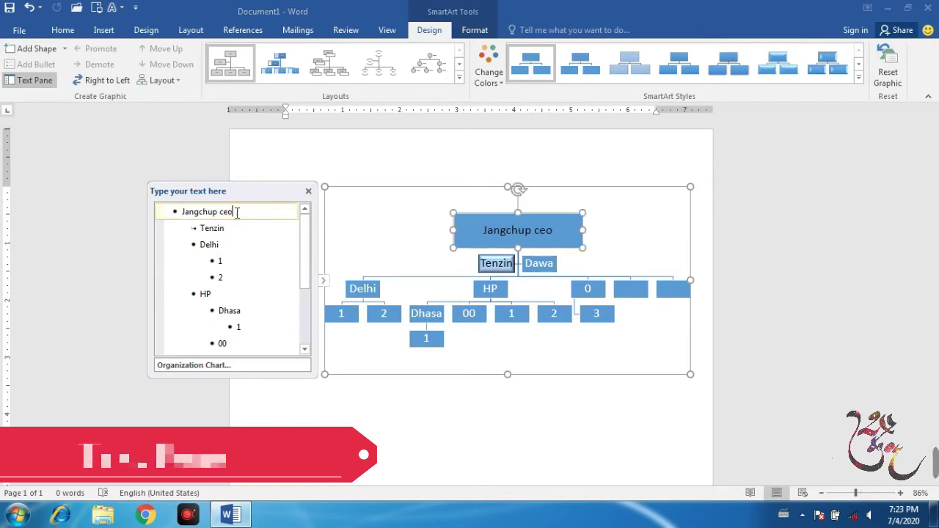
pyautogui.press('BackSpace')
pyautogui.press('BackSpace')
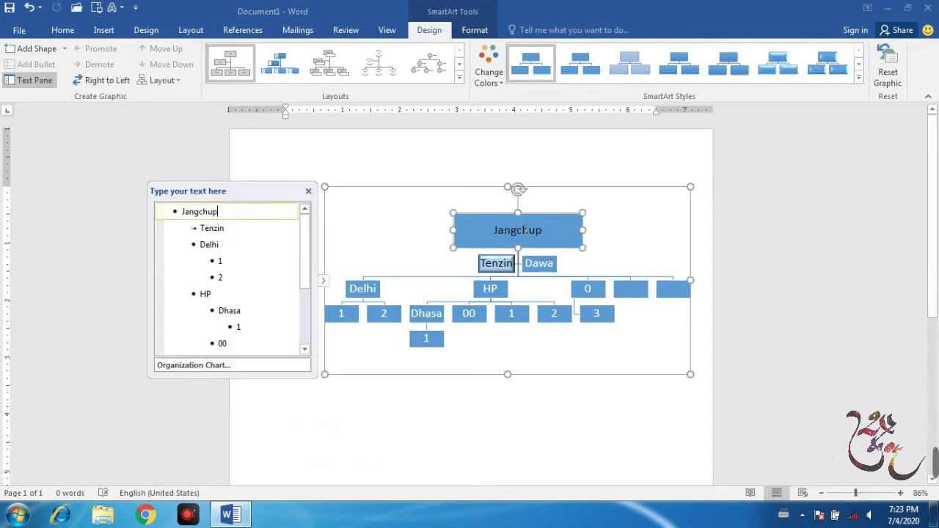
pyautogui.scroll(-3, 221, 279)
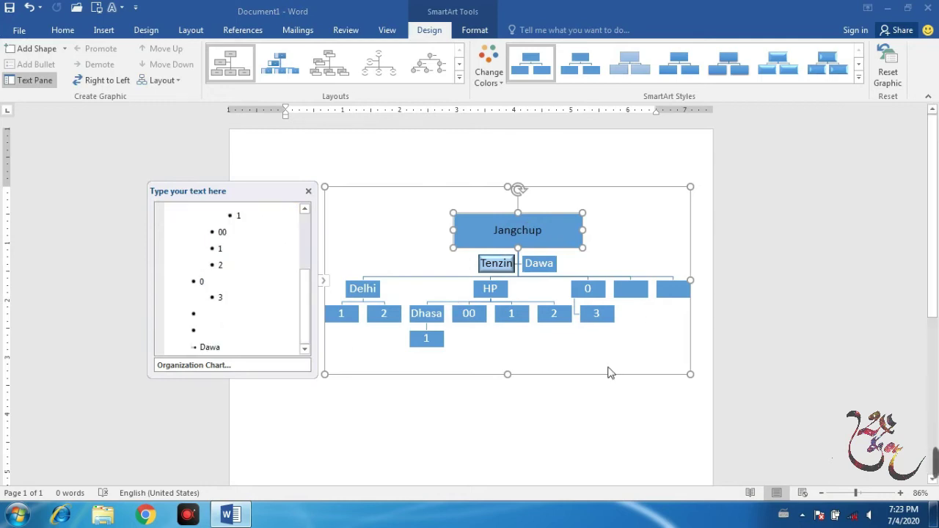
pyautogui.click(308, 192)
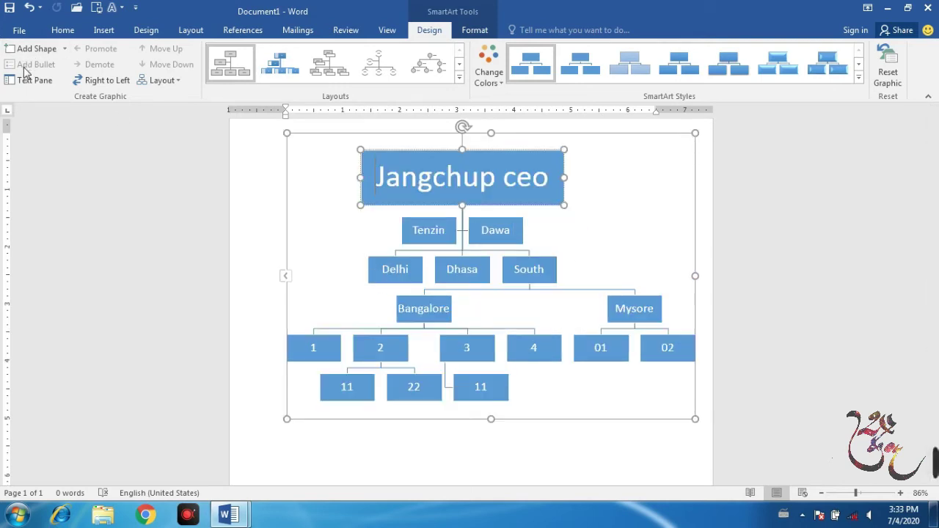
pyautogui.click(624, 247)
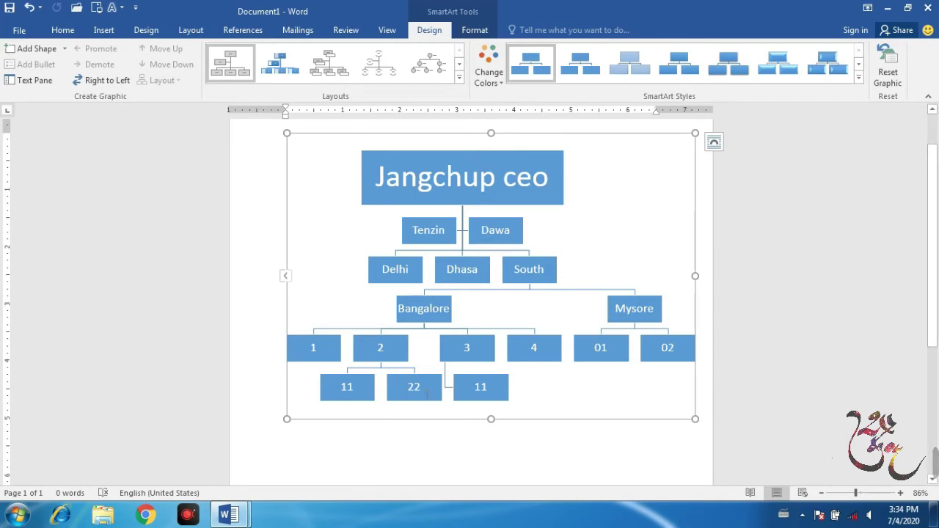
pyautogui.scroll(-2, 473, 365)
pyautogui.scroll(2, 463, 294)
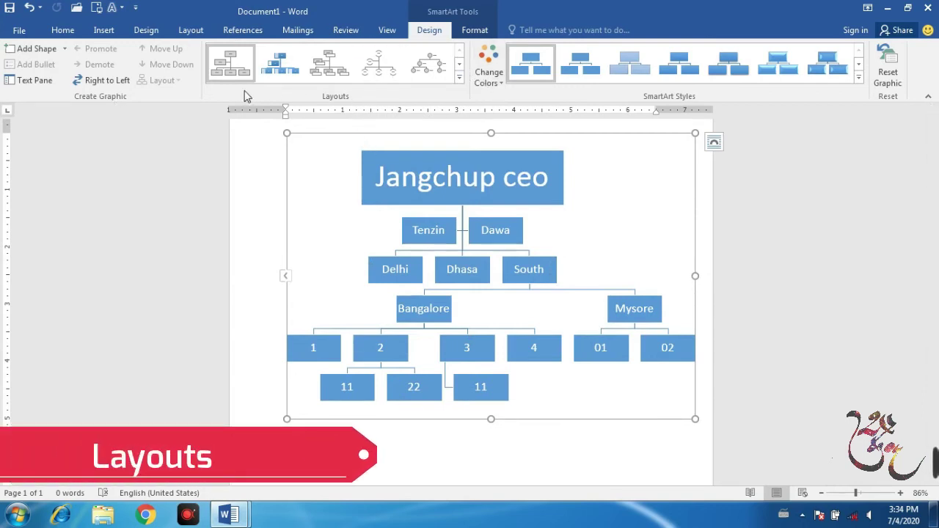
# Try several hierarchy layouts, including a circle hierarchy, then apply Horizontal Labeled Hierarchy
pyautogui.click(459, 77)
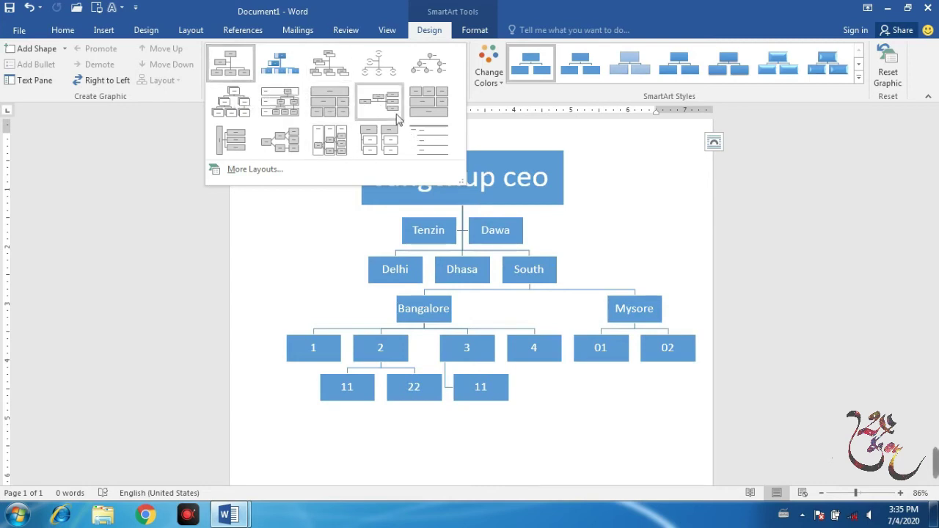
pyautogui.click(249, 170)
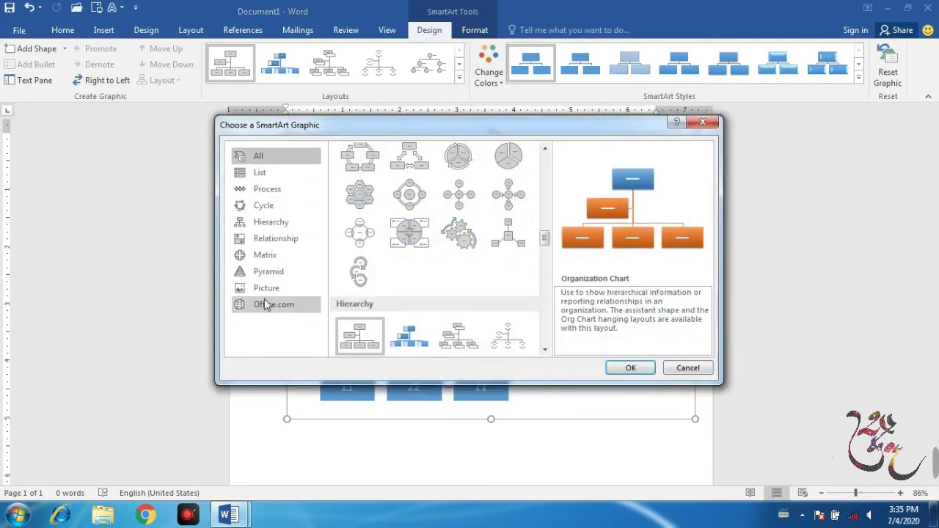
pyautogui.click(703, 367)
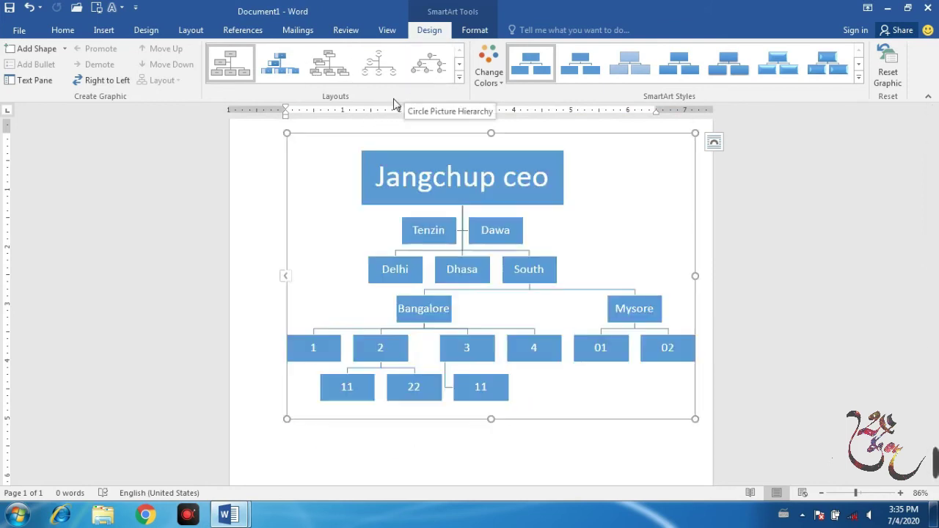
pyautogui.click(331, 65)
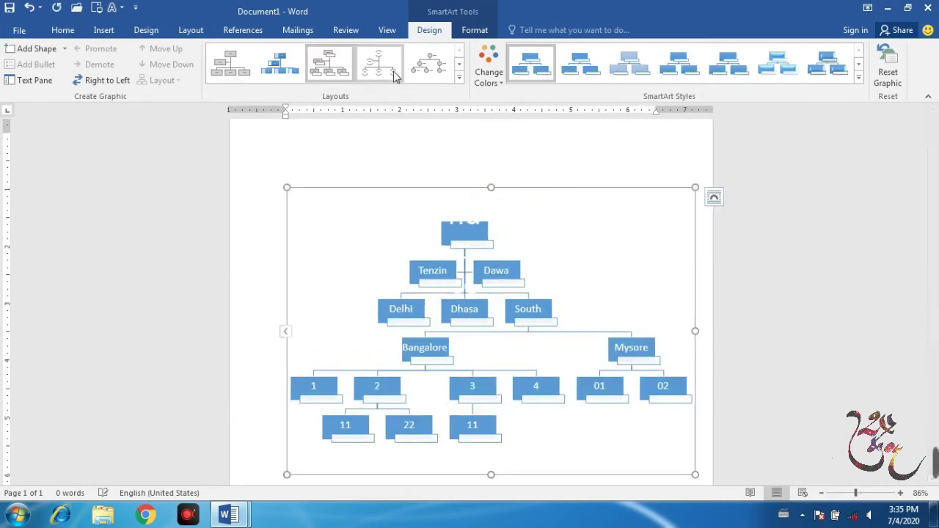
pyautogui.click(393, 77)
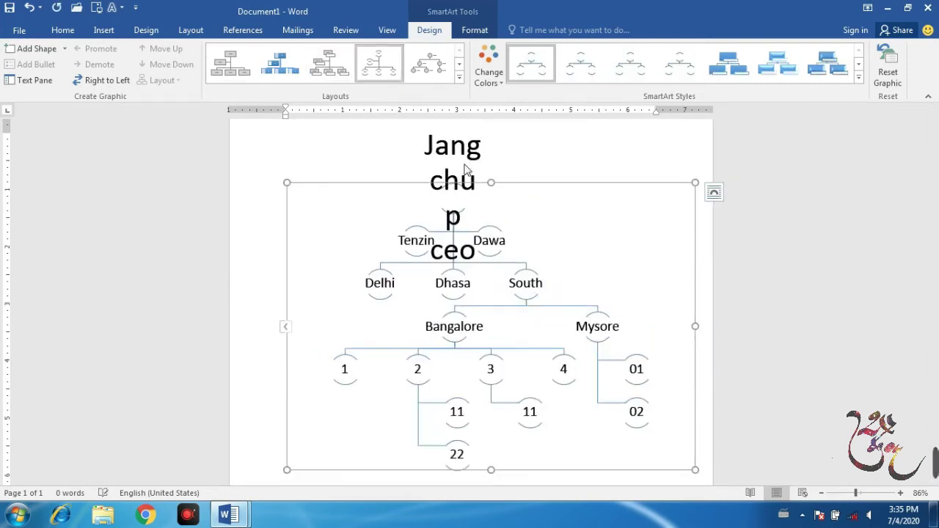
pyautogui.click(458, 78)
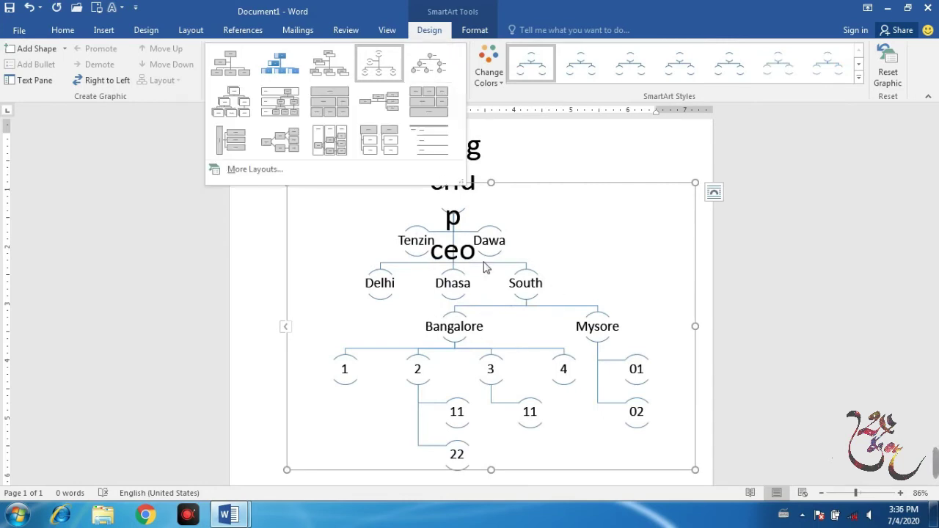
pyautogui.click(335, 146)
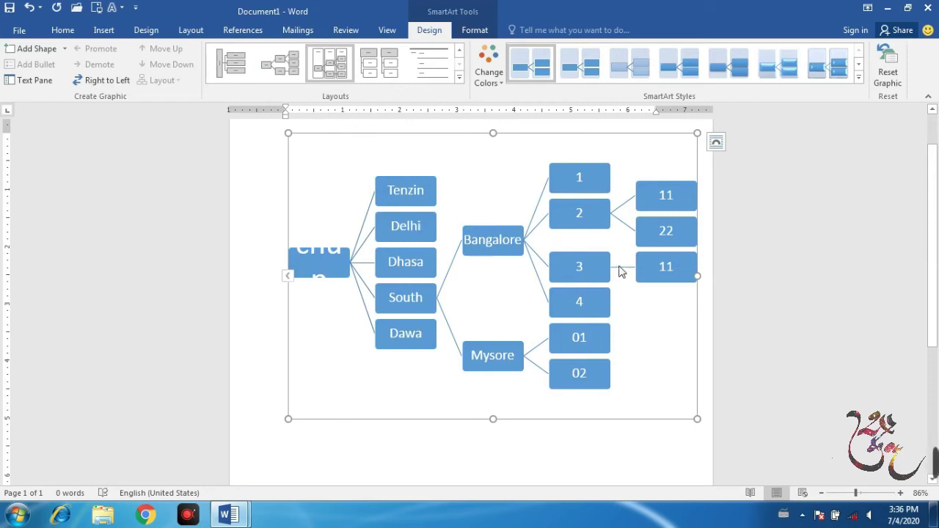
pyautogui.click(492, 77)
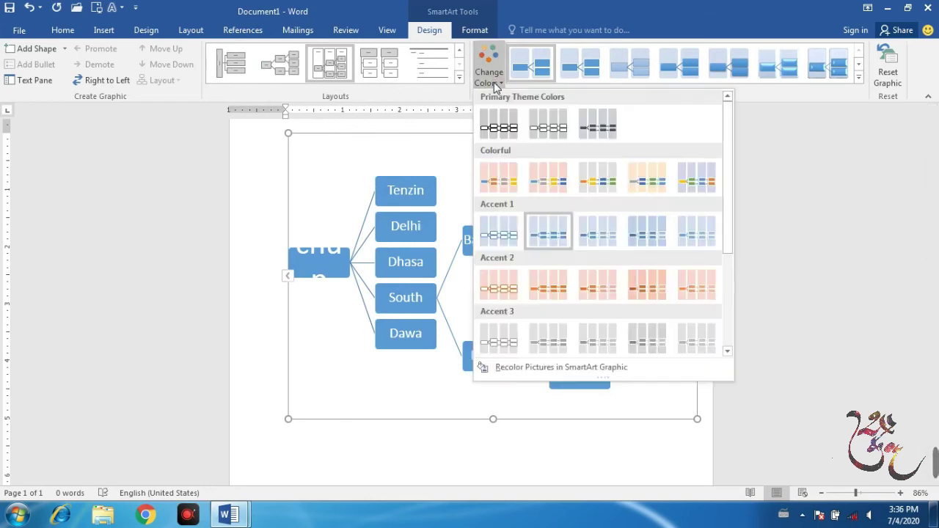
# Try beveled 3-D SmartArt styles on the chart boxes
pyautogui.click(494, 82)
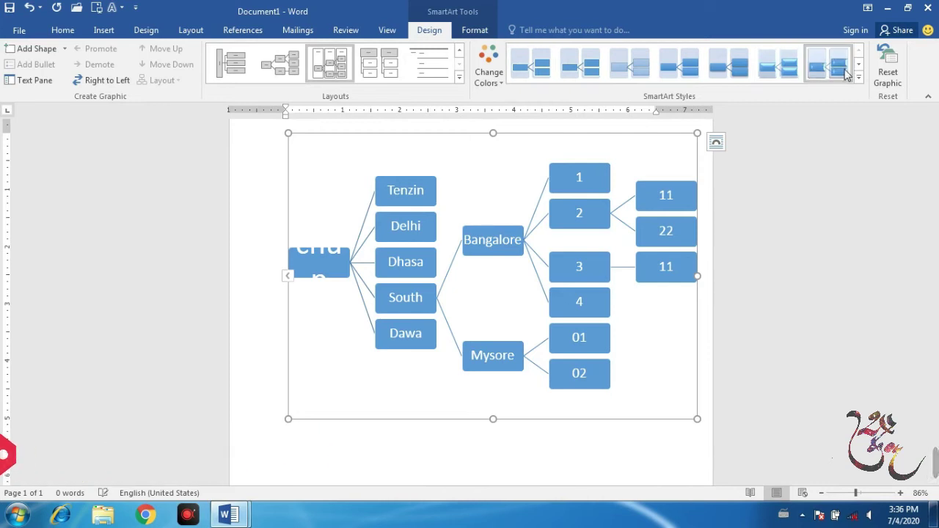
pyautogui.click(845, 74)
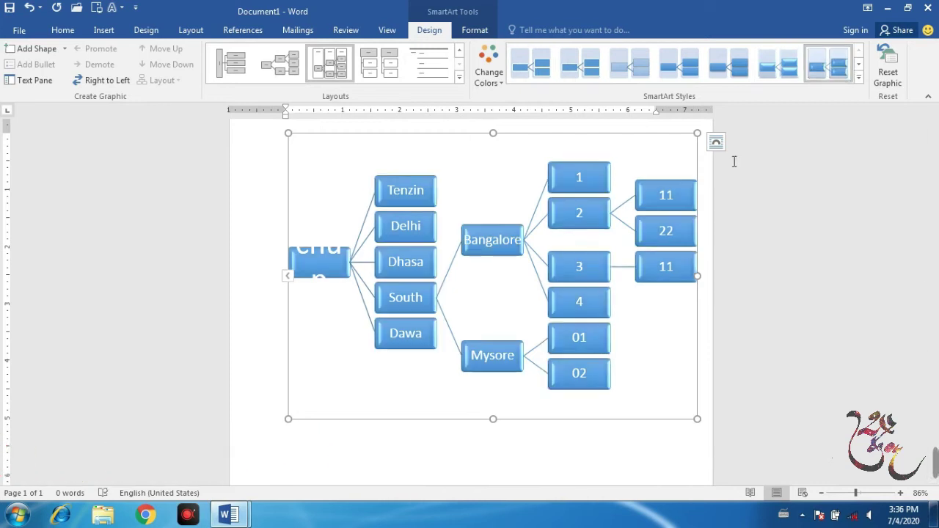
pyautogui.click(859, 78)
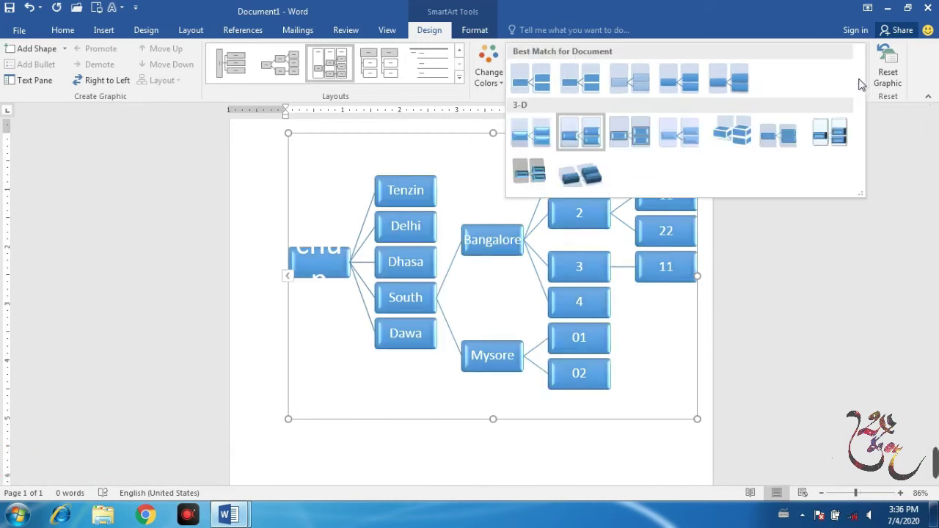
pyautogui.click(831, 133)
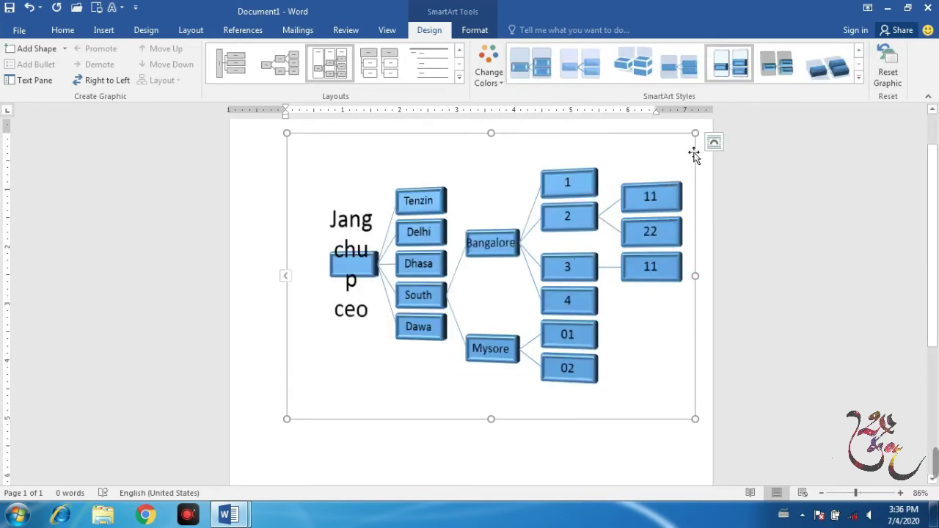
# Shrink the Jangchup ceo text six steps with Decrease Font Size so it fits its box
pyautogui.click(350, 261)
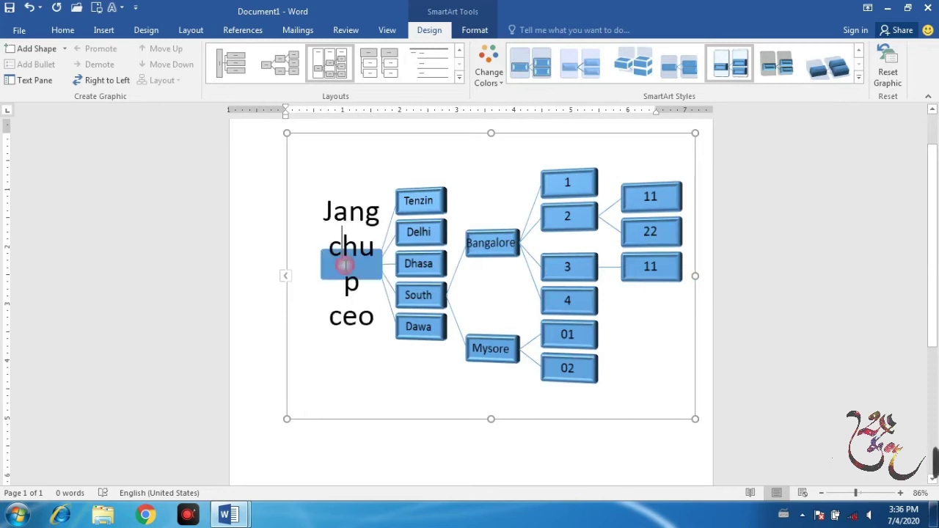
pyautogui.click(328, 270)
pyautogui.hotkey('ctrl', 'a')
pyautogui.click(62, 30)
pyautogui.click(228, 54)
pyautogui.click(227, 54)
pyautogui.click(227, 55)
pyautogui.click(228, 54)
pyautogui.click(227, 54)
pyautogui.click(228, 55)
pyautogui.click(228, 54)
pyautogui.click(228, 54)
pyautogui.click(367, 220)
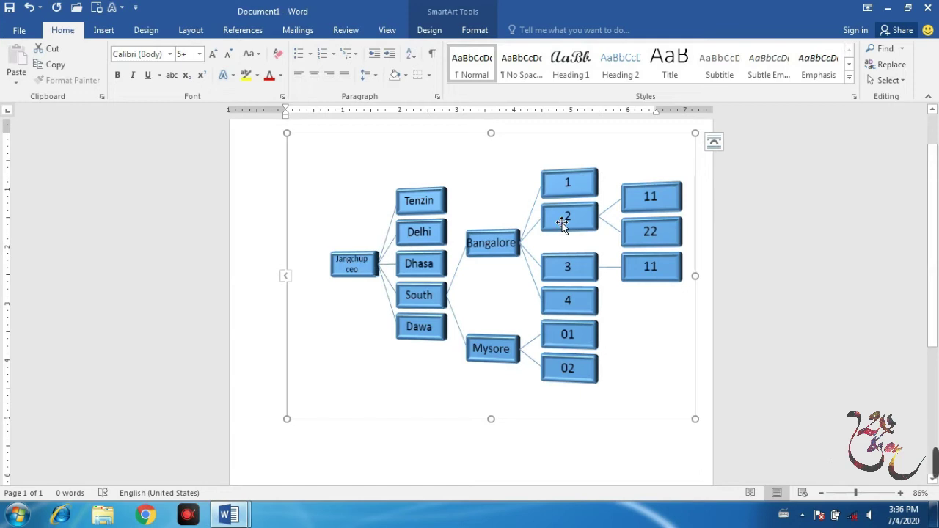
# Apply a flat, non-3D SmartArt style to the org chart
pyautogui.click(552, 187)
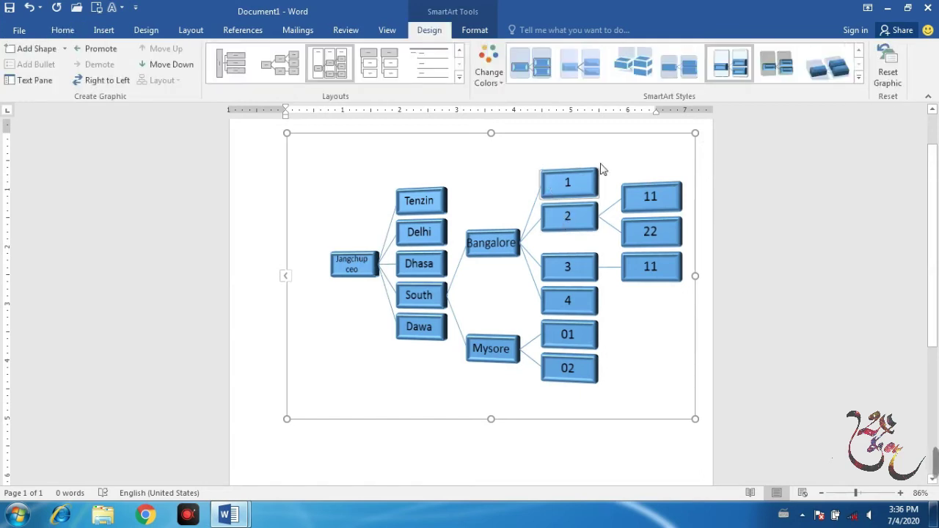
pyautogui.click(859, 76)
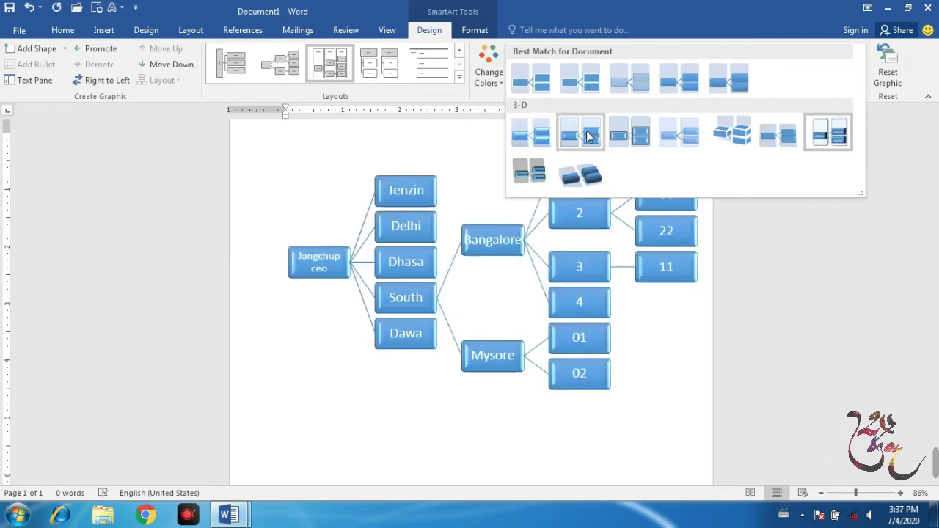
pyautogui.click(596, 85)
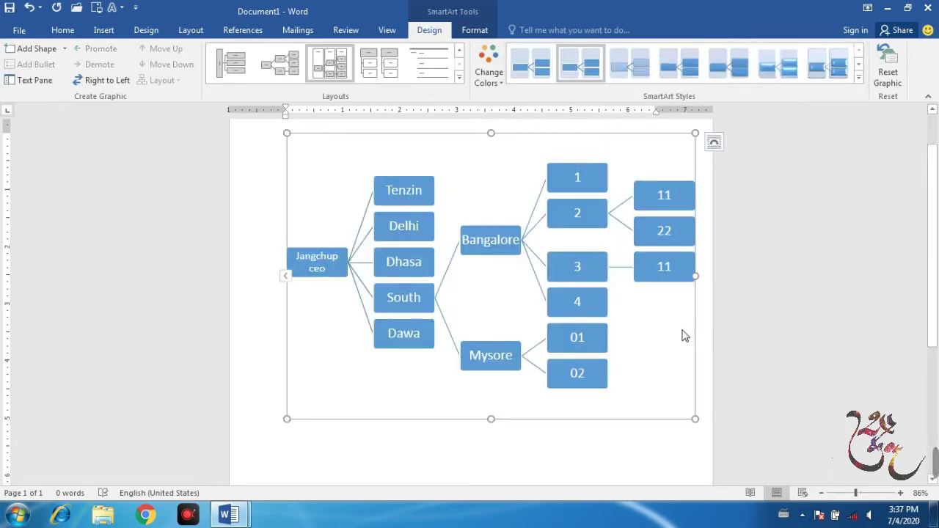
pyautogui.click(488, 74)
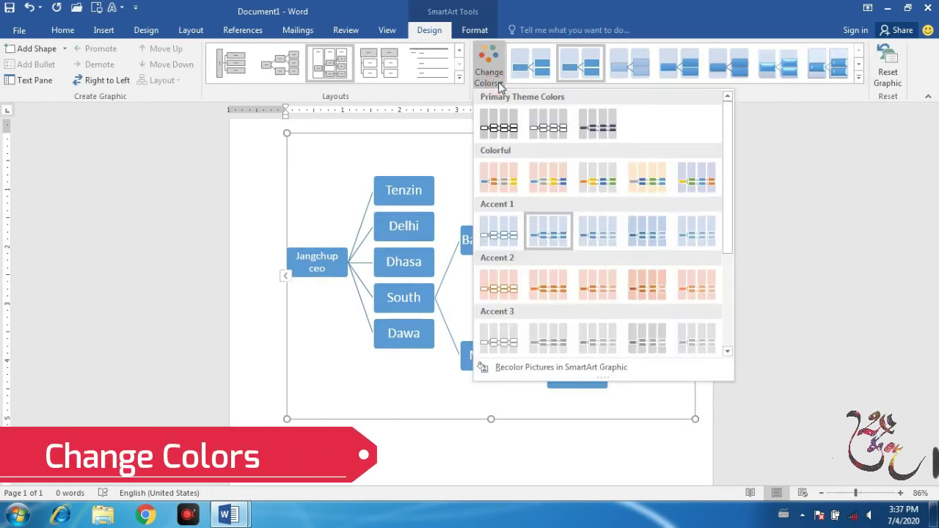
# Try a Colorful scheme, then apply the orange-and-peach Accent 2 colours
pyautogui.click(499, 178)
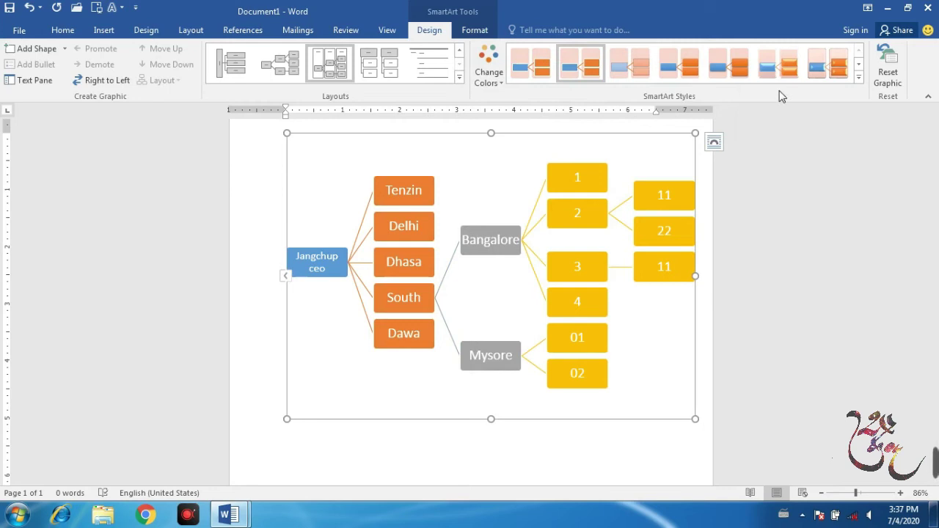
pyautogui.click(493, 75)
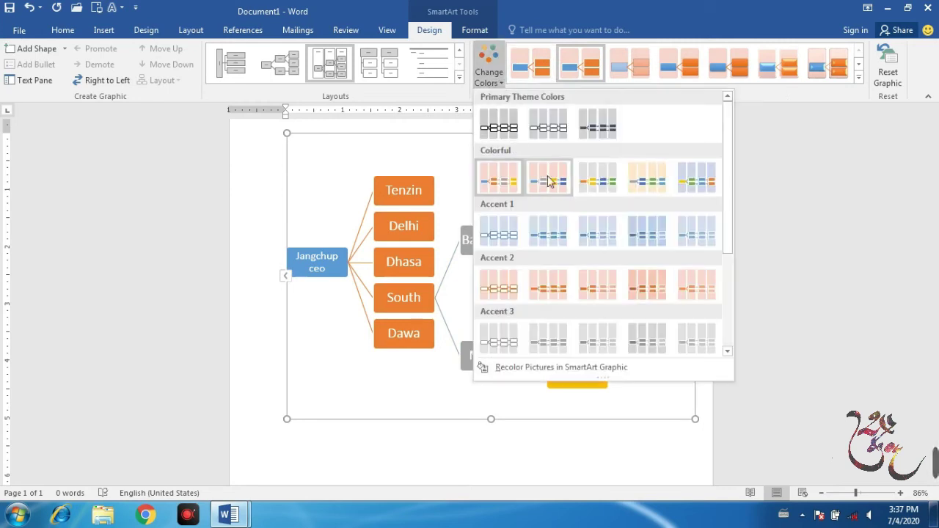
pyautogui.click(599, 277)
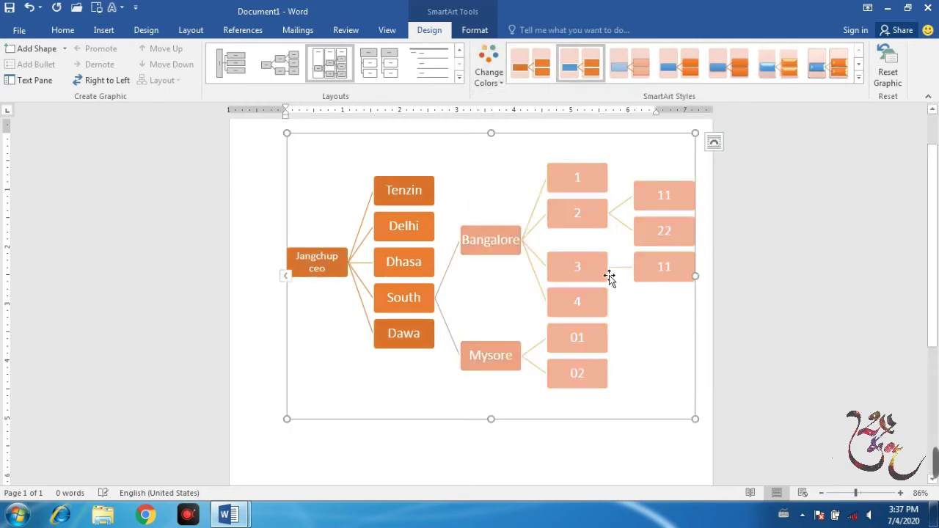
pyautogui.click(787, 213)
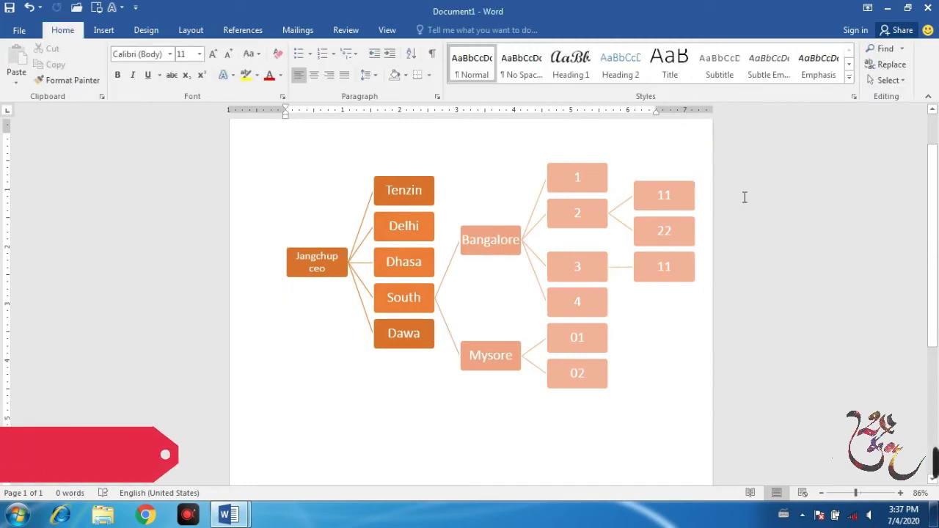
pyautogui.click(602, 211)
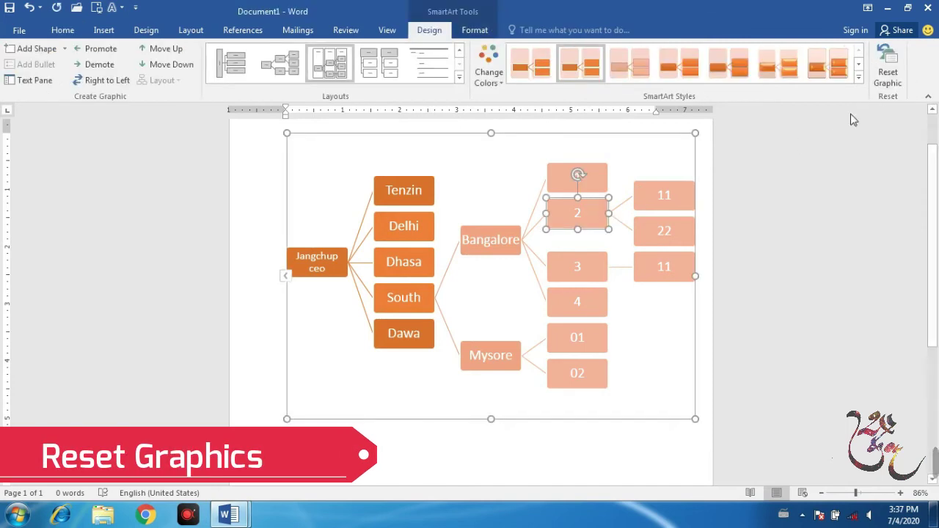
# Reset the chart graphic to default blue and apply the first, square-connector hierarchy layout
pyautogui.click(888, 77)
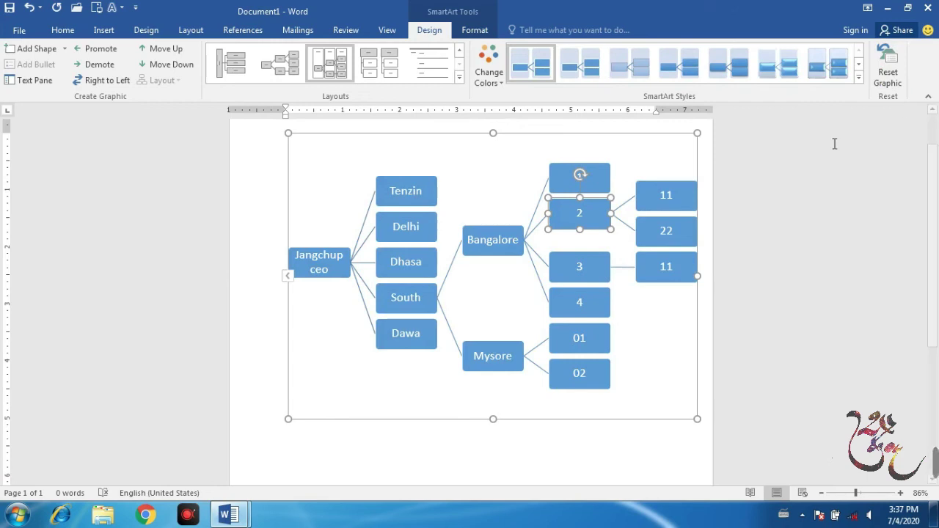
pyautogui.click(884, 74)
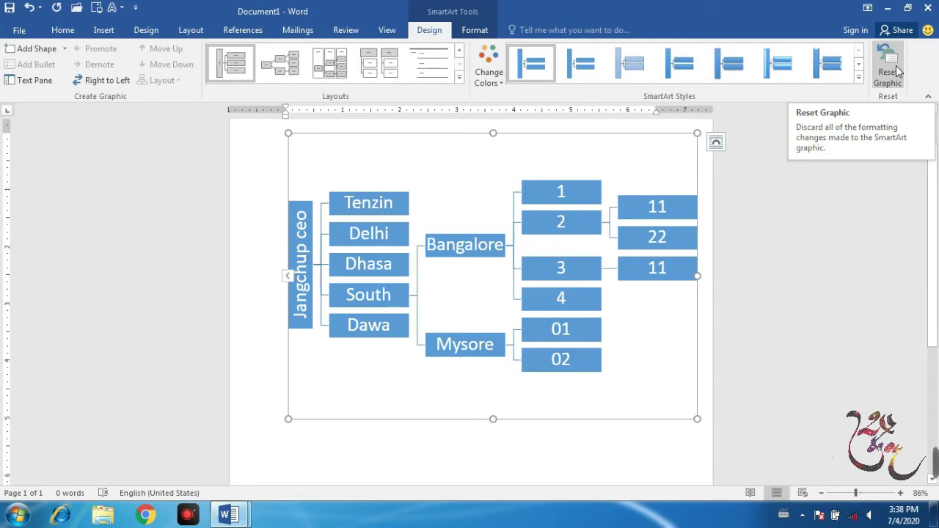
pyautogui.click(829, 196)
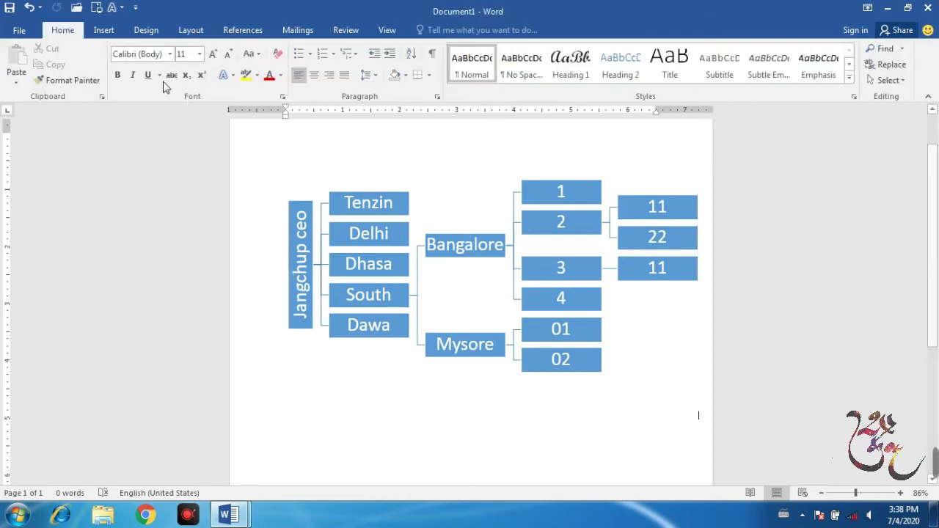
pyautogui.click(360, 210)
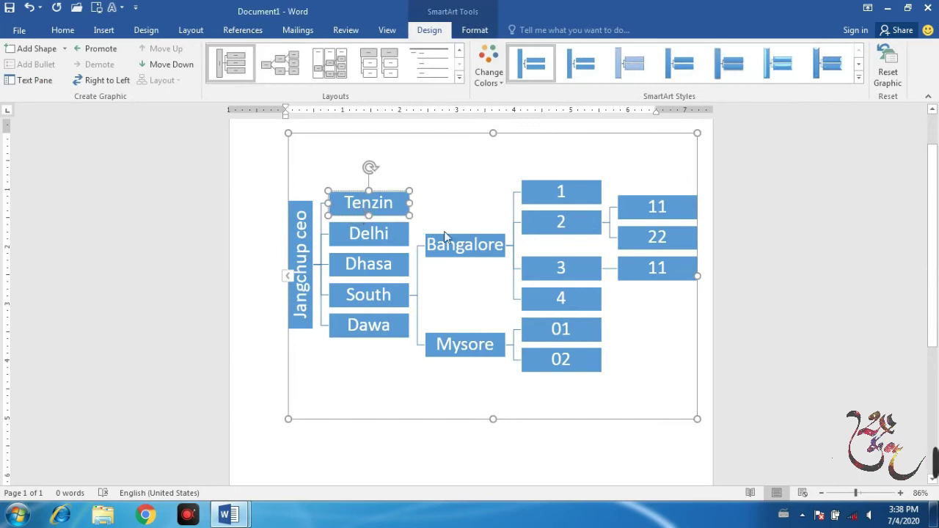
pyautogui.click(499, 246)
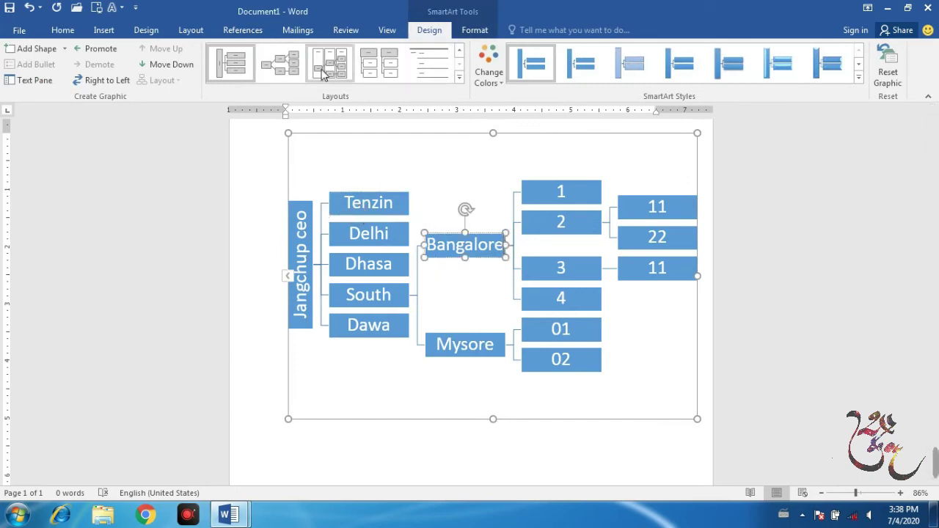
pyautogui.click(655, 168)
pyautogui.click(361, 201)
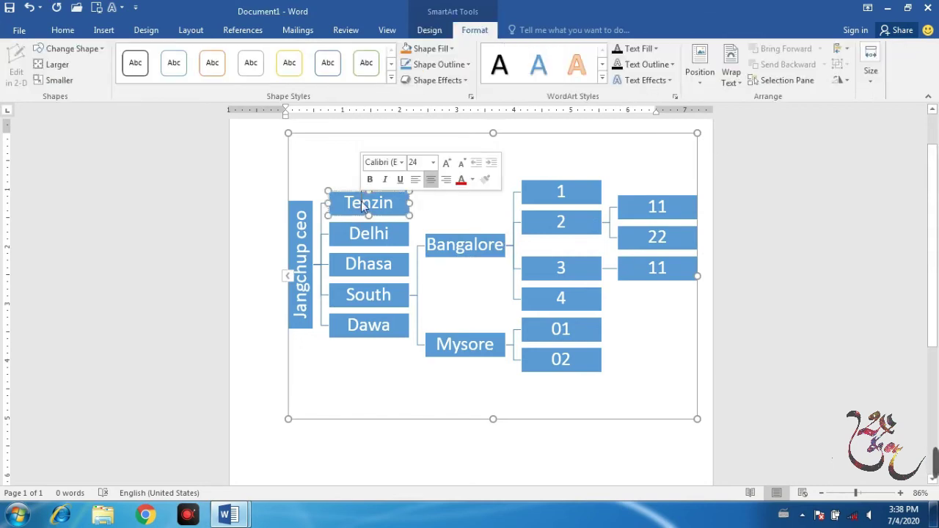
# Change the Tenzin box's shape to a snipped-corner rectangle
pyautogui.doubleClick(361, 201)
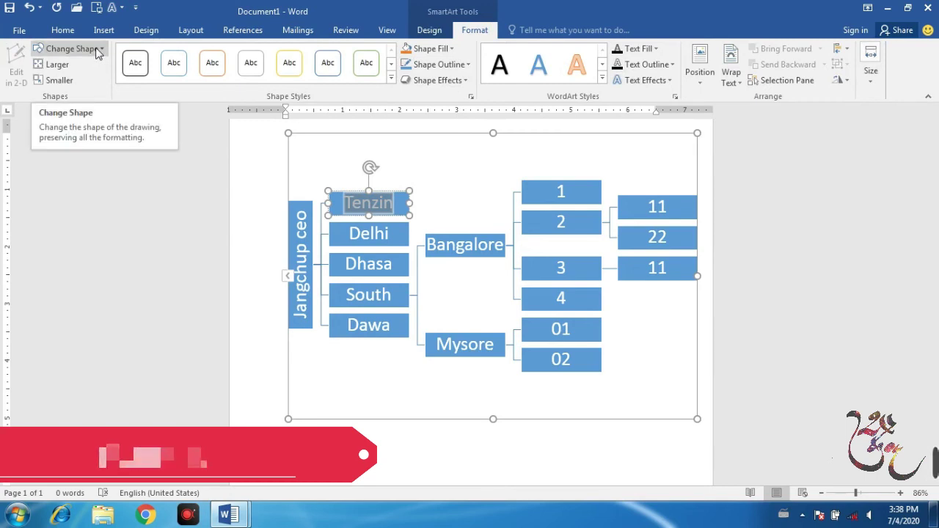
pyautogui.click(400, 204)
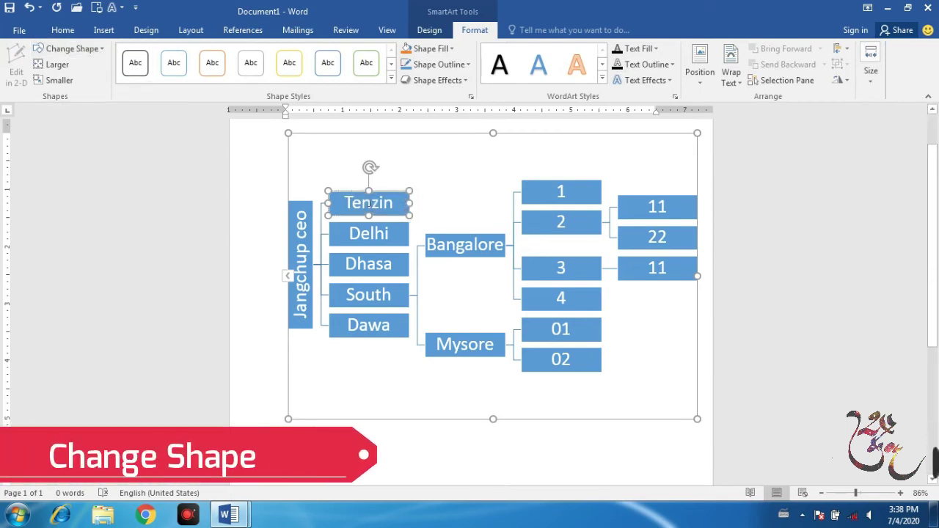
pyautogui.click(99, 53)
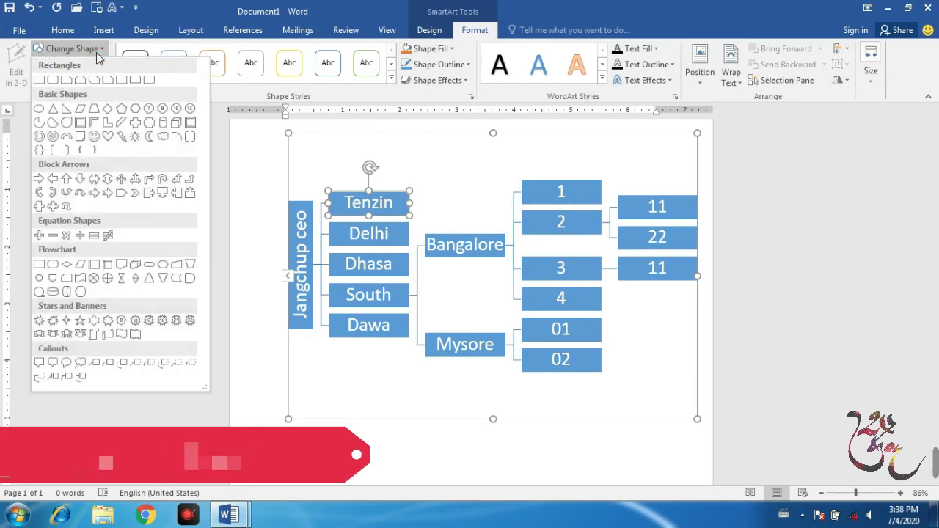
pyautogui.click(68, 80)
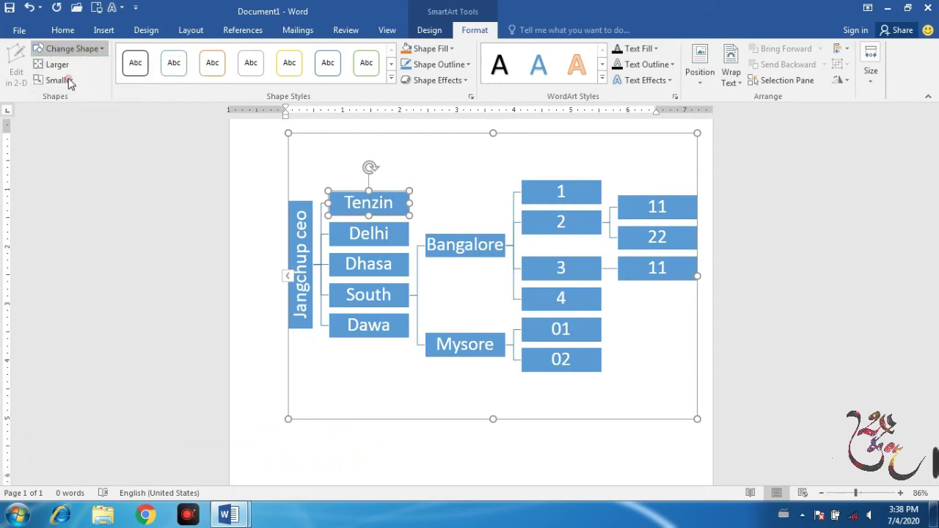
pyautogui.click(451, 180)
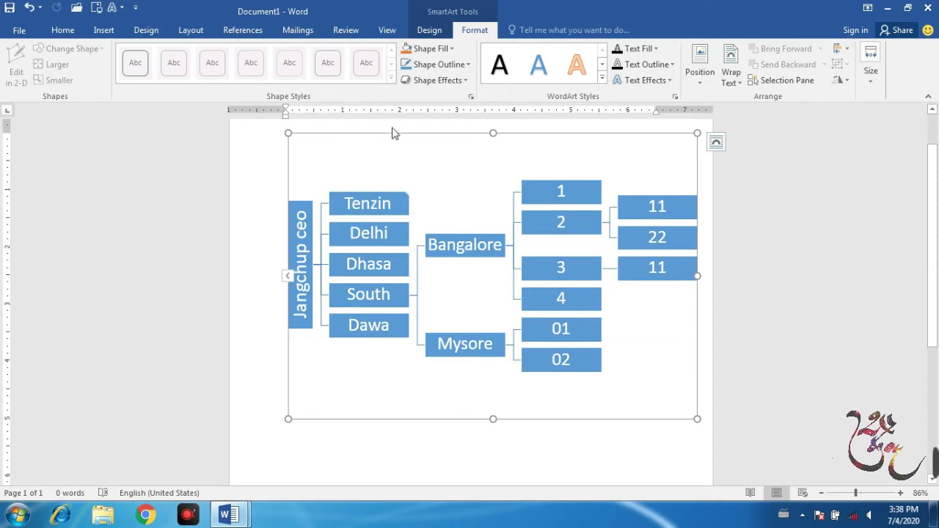
pyautogui.click(405, 208)
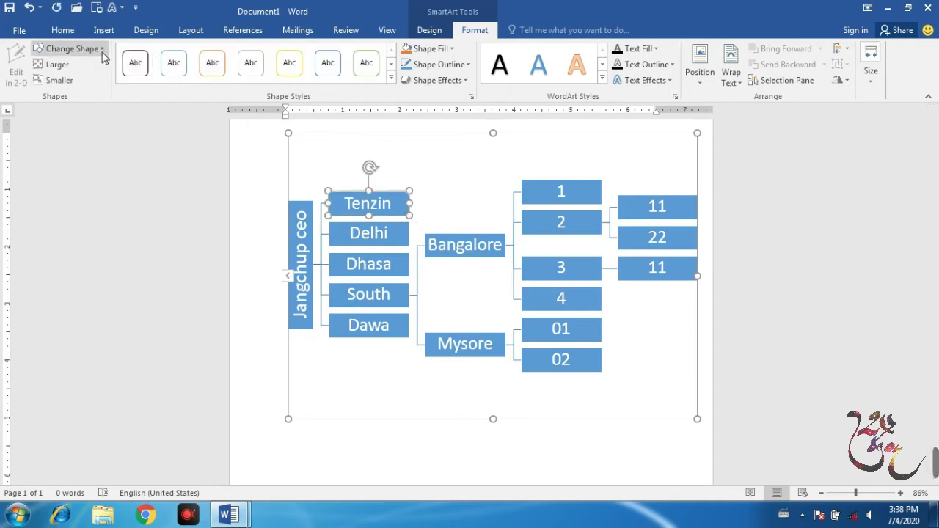
pyautogui.click(101, 49)
pyautogui.click(306, 257)
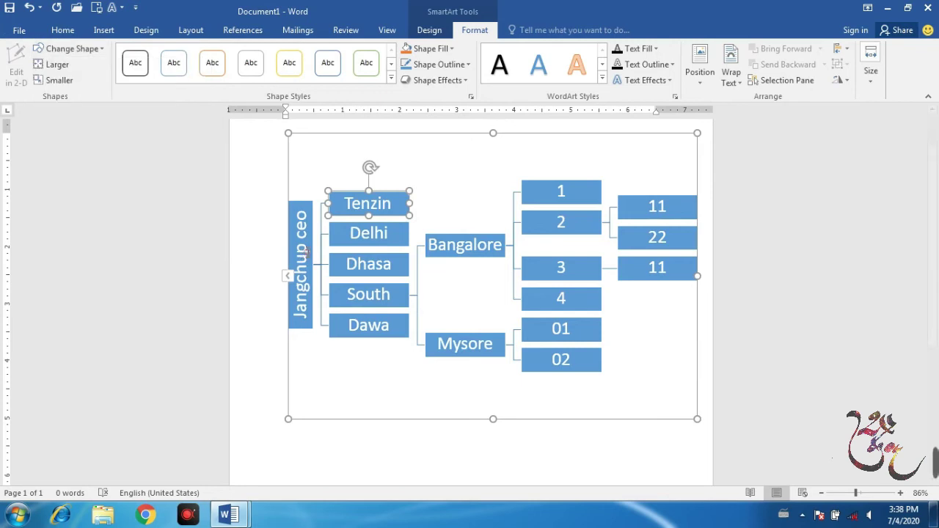
# Turn the vertical Jangchup ceo root box into a frame shape and start editing its text
pyautogui.click(298, 232)
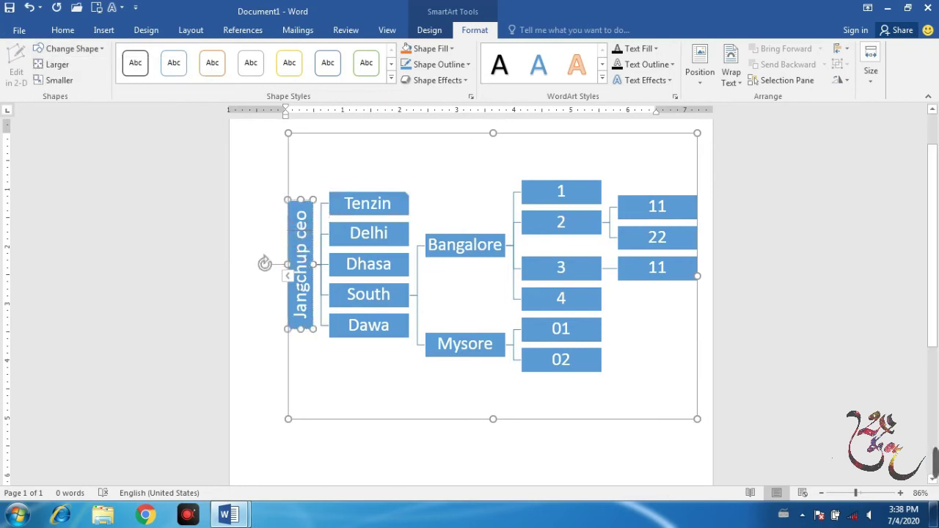
pyautogui.click(100, 53)
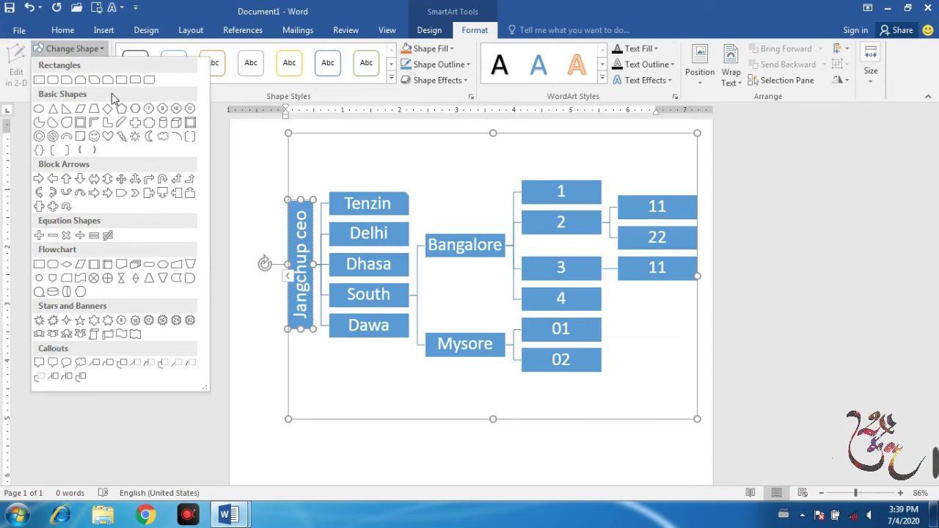
pyautogui.click(81, 123)
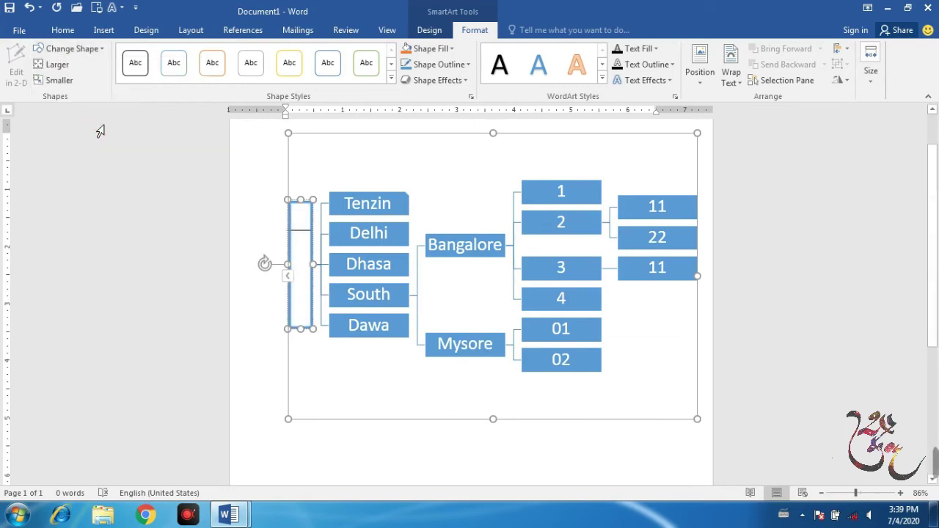
pyautogui.click(313, 154)
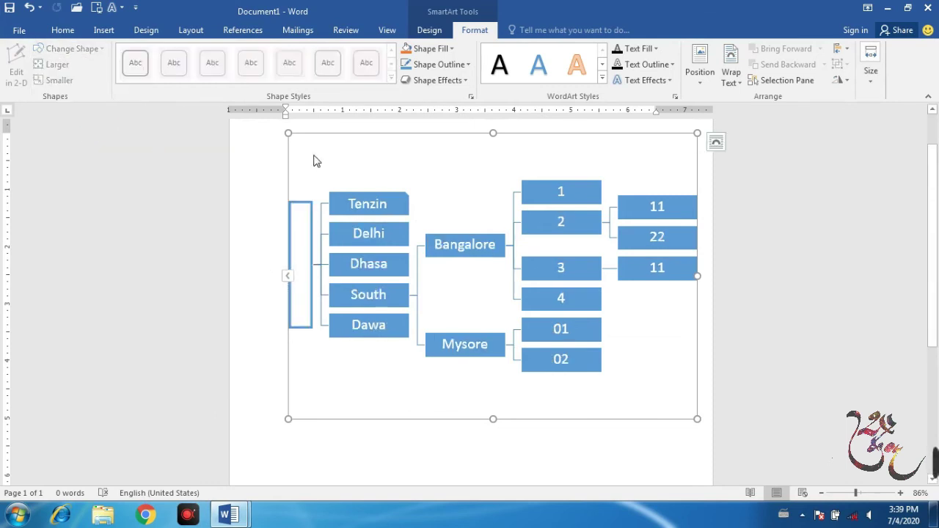
pyautogui.click(297, 231)
pyautogui.click(301, 250)
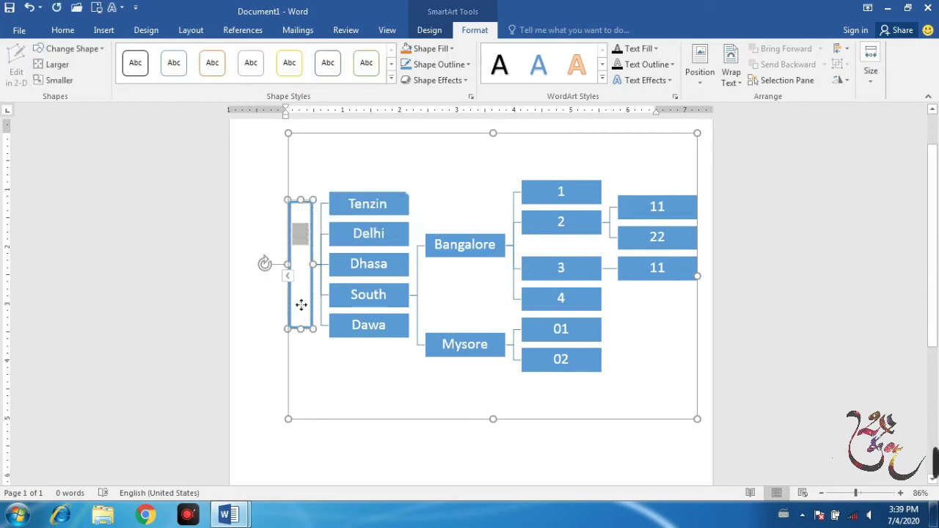
pyautogui.click(302, 267)
pyautogui.click(302, 262)
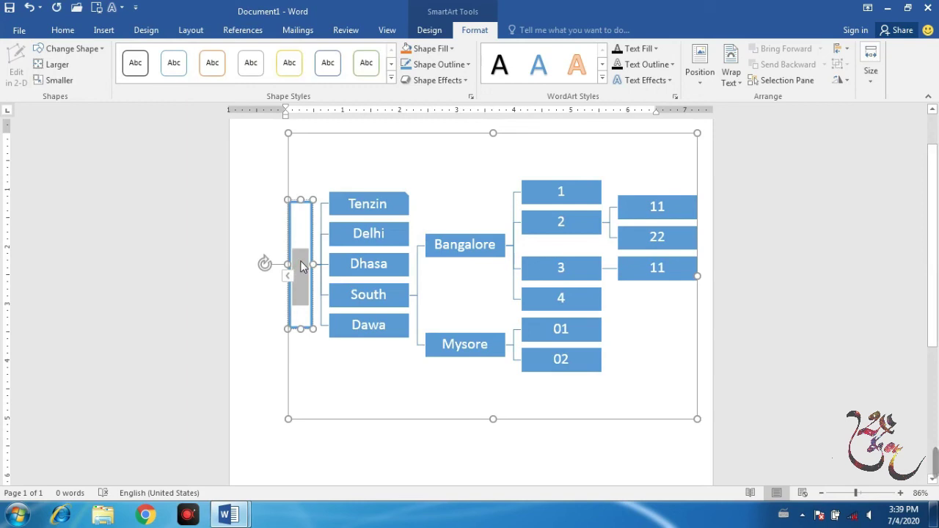
pyautogui.press('Return')
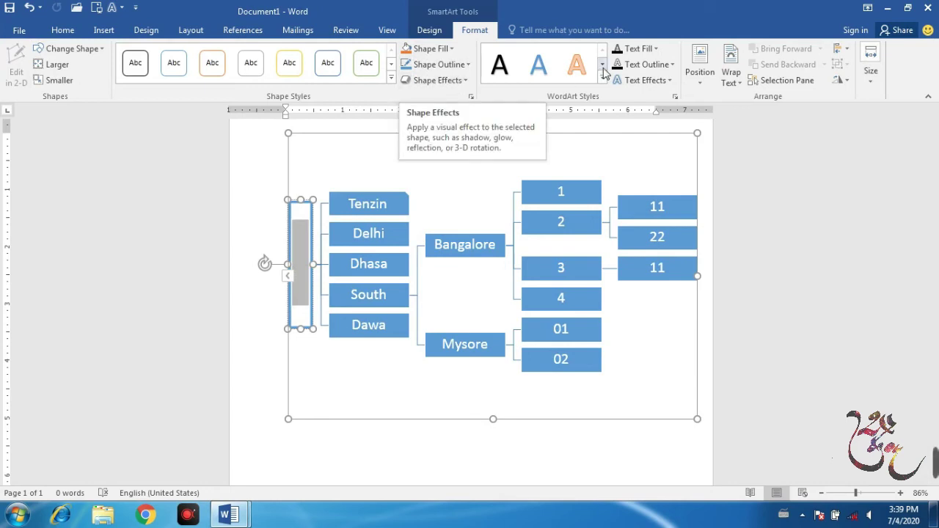
# Colour the vertical CEO box's text dark grey
pyautogui.click(658, 50)
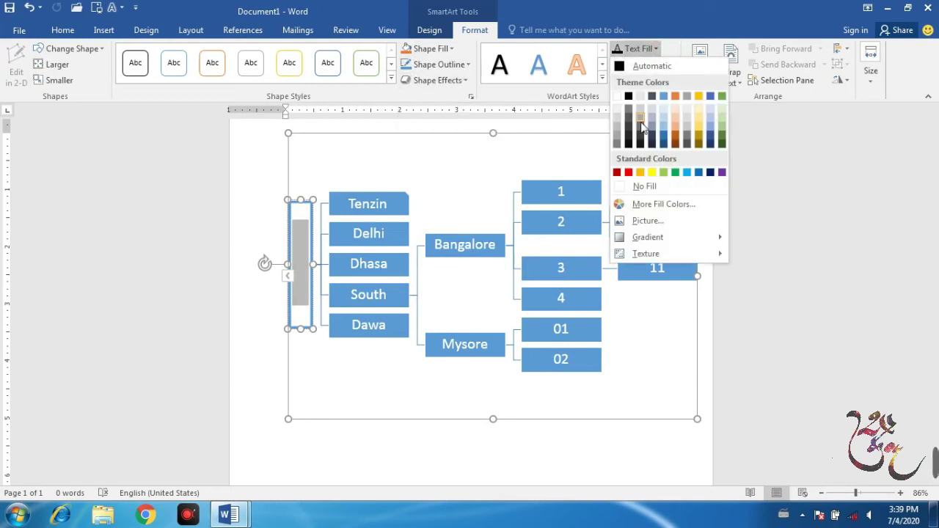
pyautogui.click(630, 145)
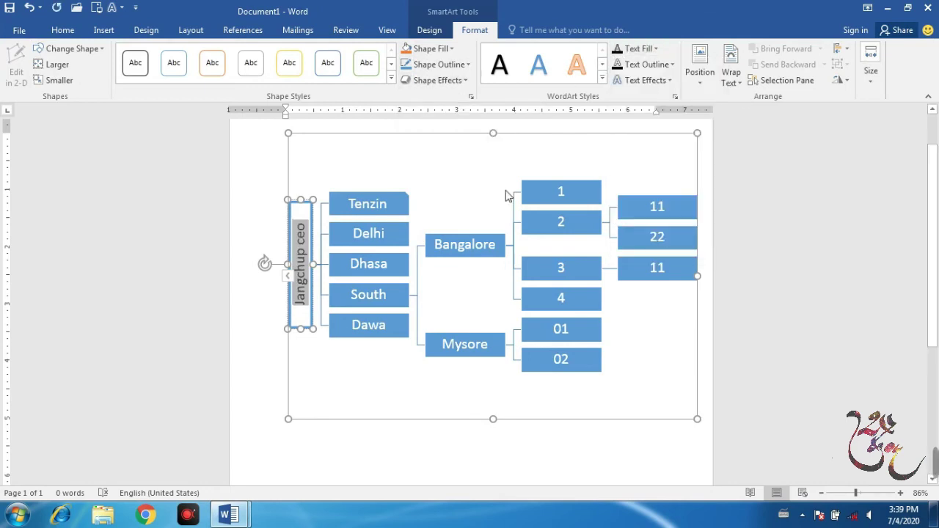
pyautogui.click(303, 255)
# Enlarge the vertical CEO box, then shrink it back to its original size
pyautogui.click(317, 180)
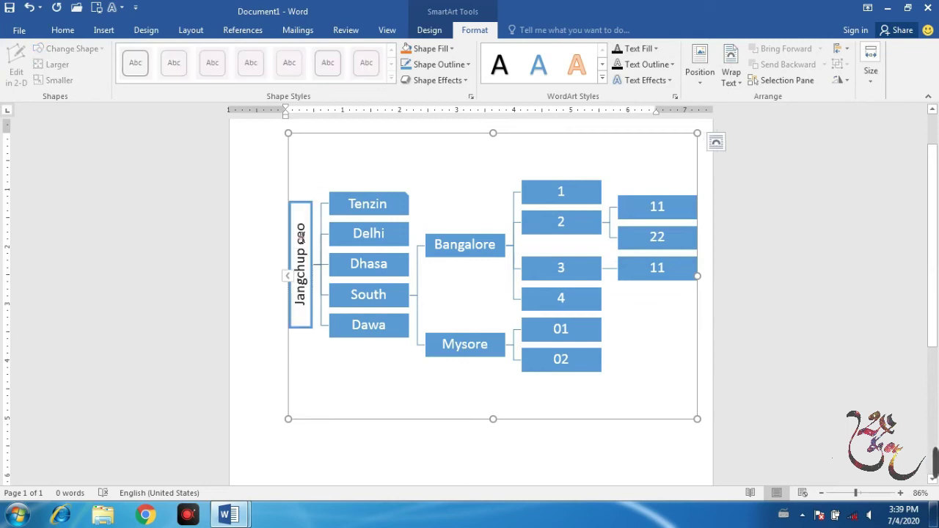
pyautogui.click(301, 234)
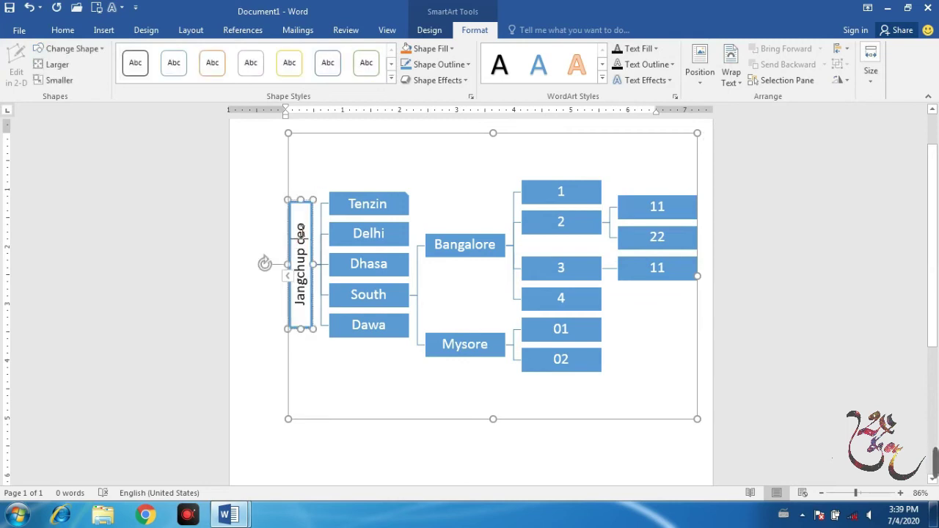
pyautogui.click(60, 67)
pyautogui.click(61, 66)
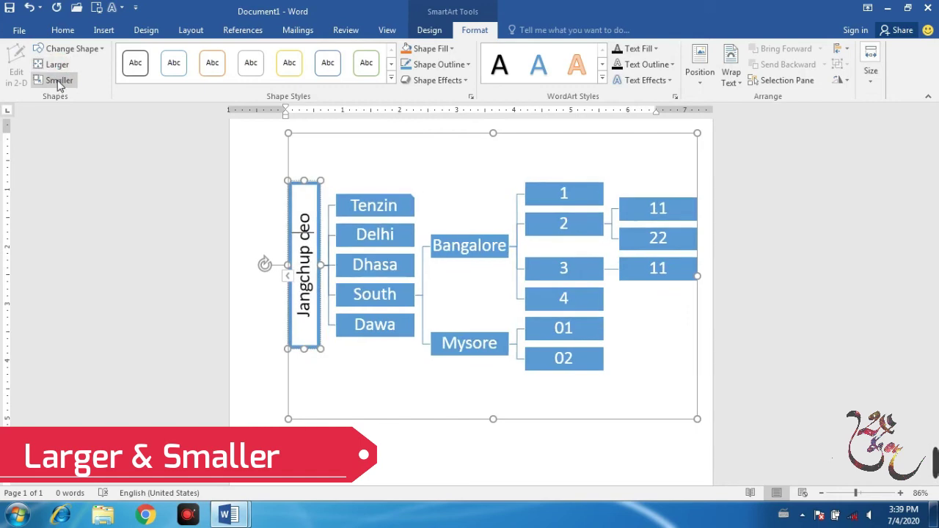
pyautogui.click(52, 80)
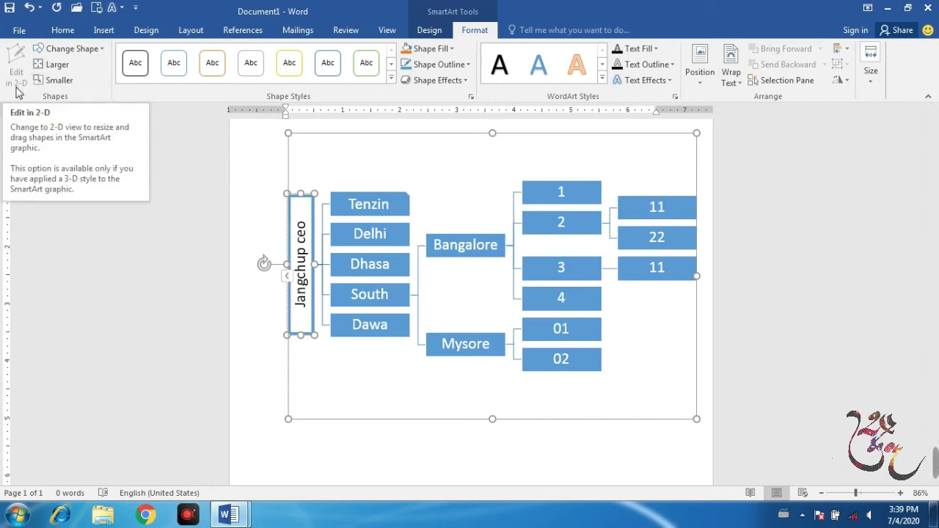
# Apply the light-orange style from the Shape Styles gallery to Tenzin's top box above Delhi
pyautogui.click(397, 206)
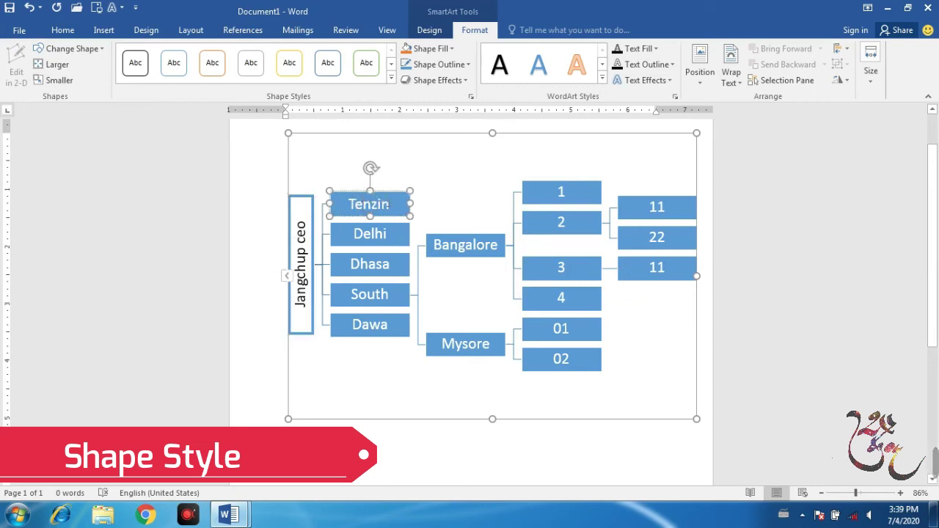
pyautogui.click(218, 66)
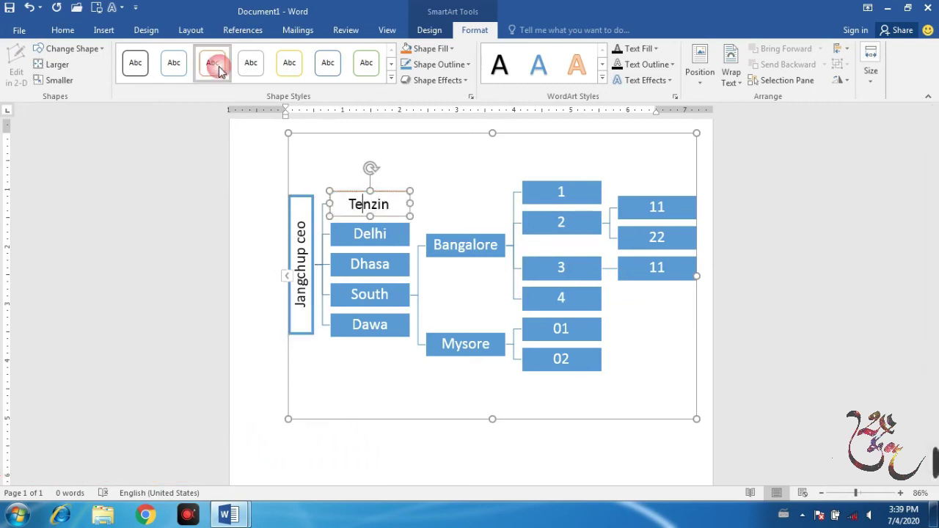
pyautogui.click(392, 77)
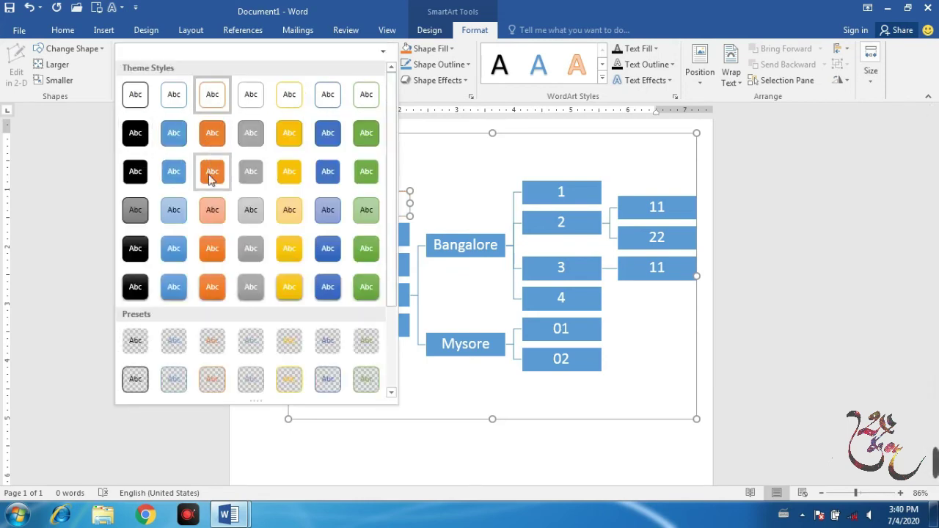
pyautogui.click(220, 211)
pyautogui.click(450, 223)
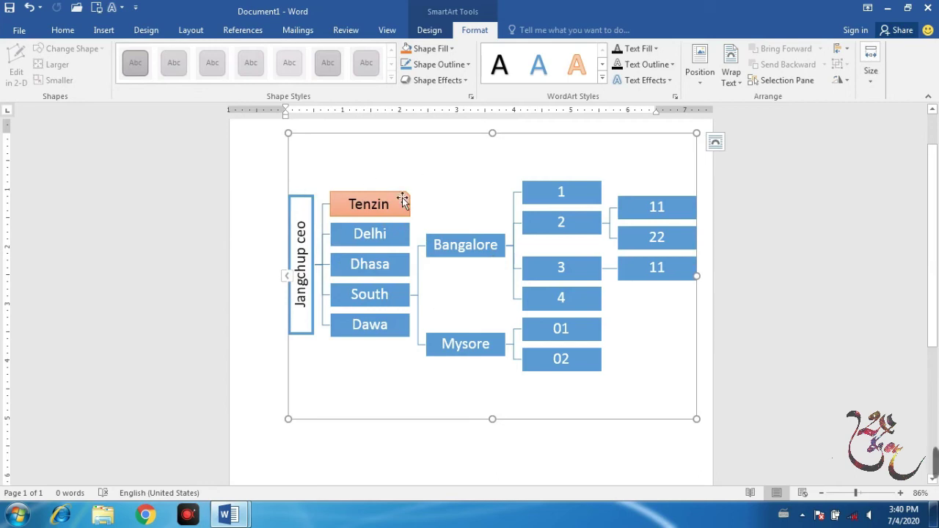
pyautogui.click(403, 202)
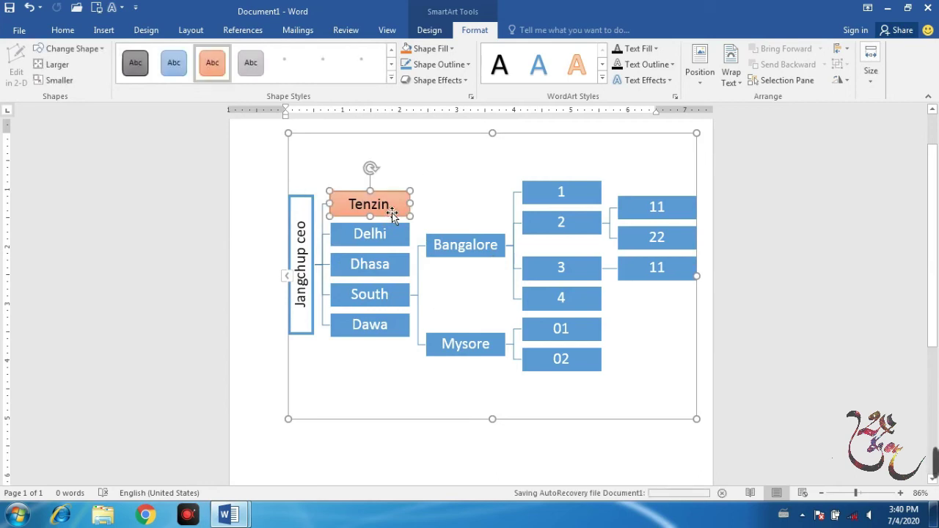
# Fill Tenzin's top box with light blue and give it a new outline colour
pyautogui.click(451, 48)
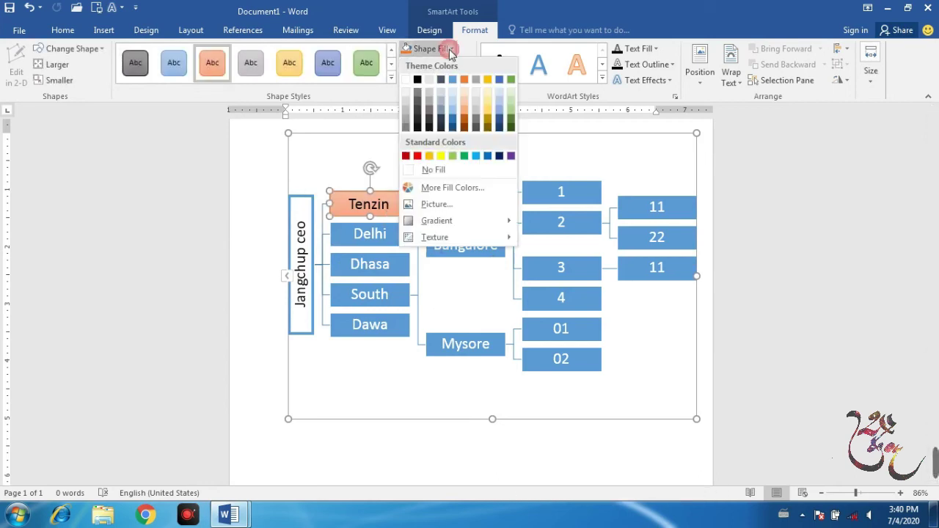
pyautogui.click(455, 112)
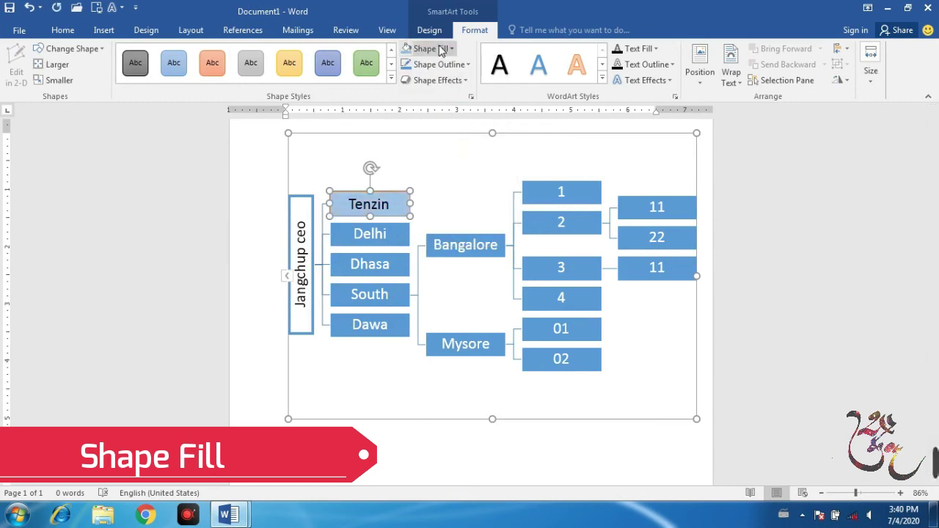
pyautogui.click(468, 65)
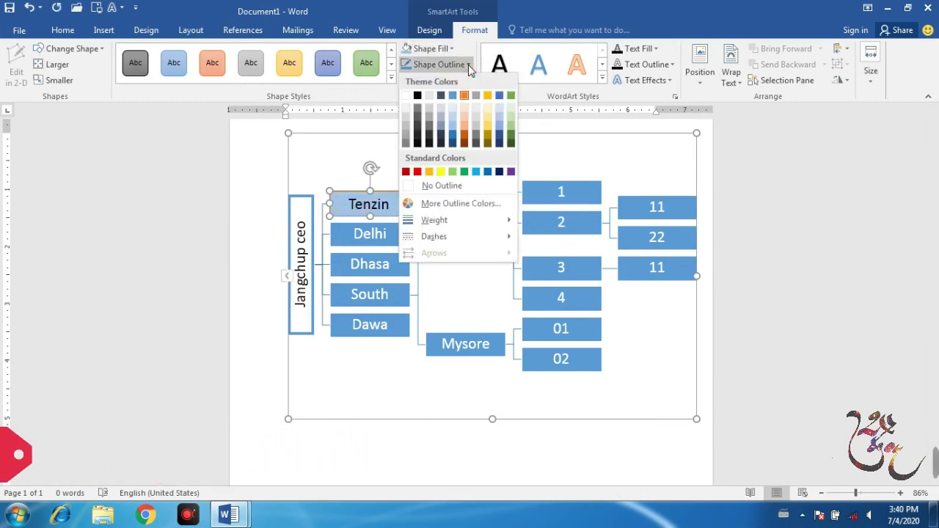
pyautogui.click(453, 142)
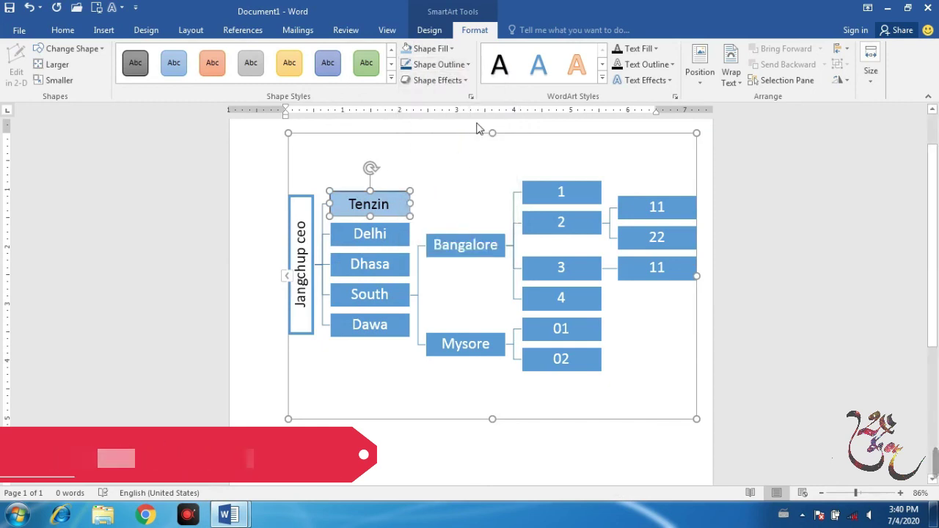
# Add a bevel shape effect to the top box
pyautogui.click(461, 82)
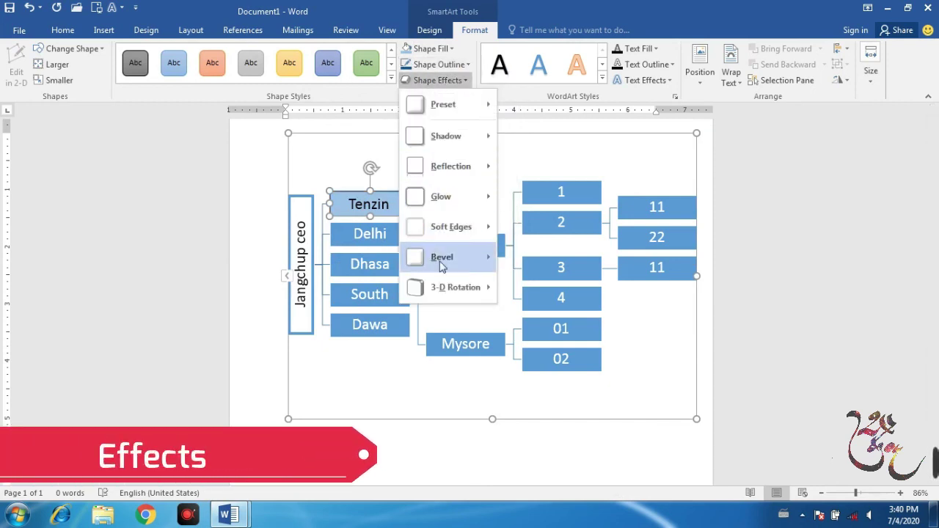
pyautogui.moveTo(476, 108)
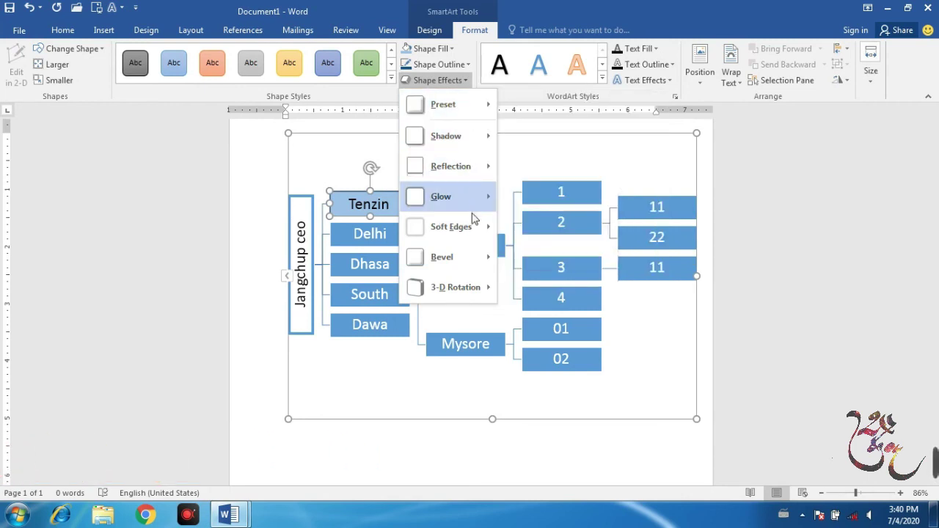
pyautogui.moveTo(498, 257)
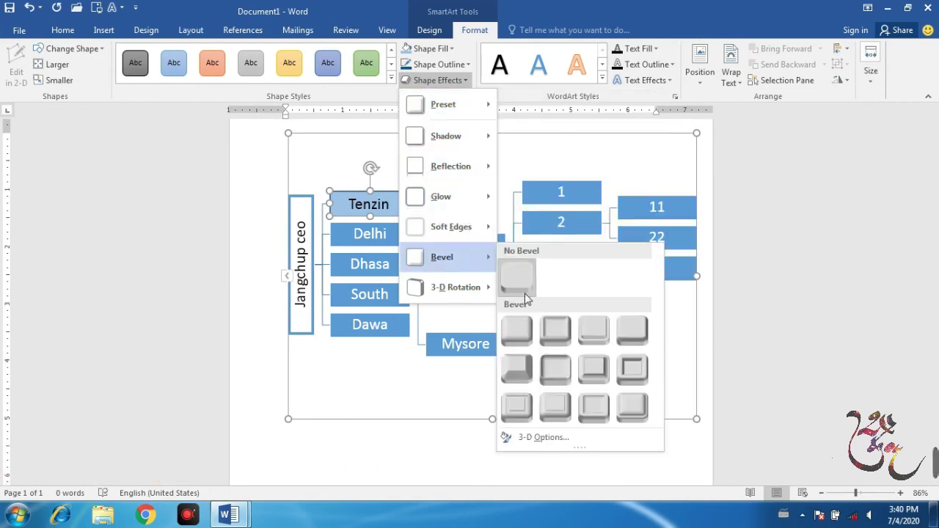
pyautogui.click(524, 332)
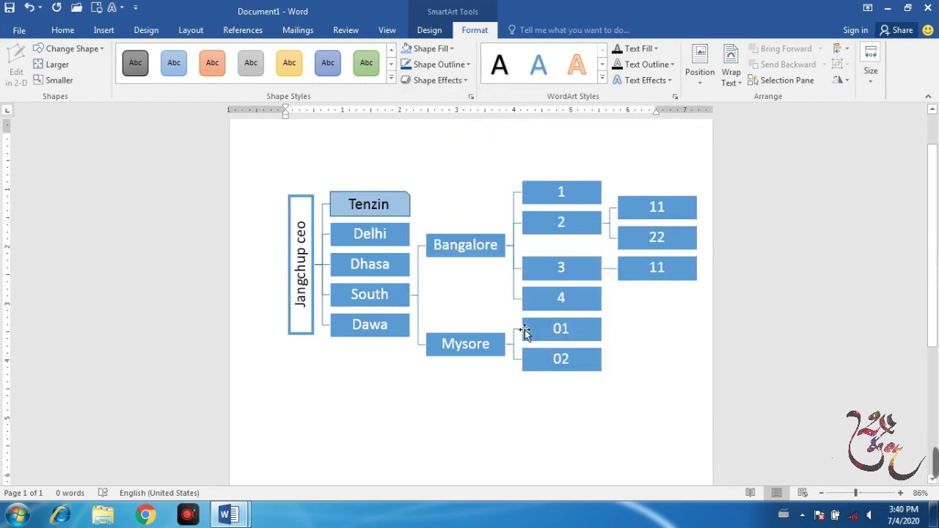
pyautogui.click(440, 197)
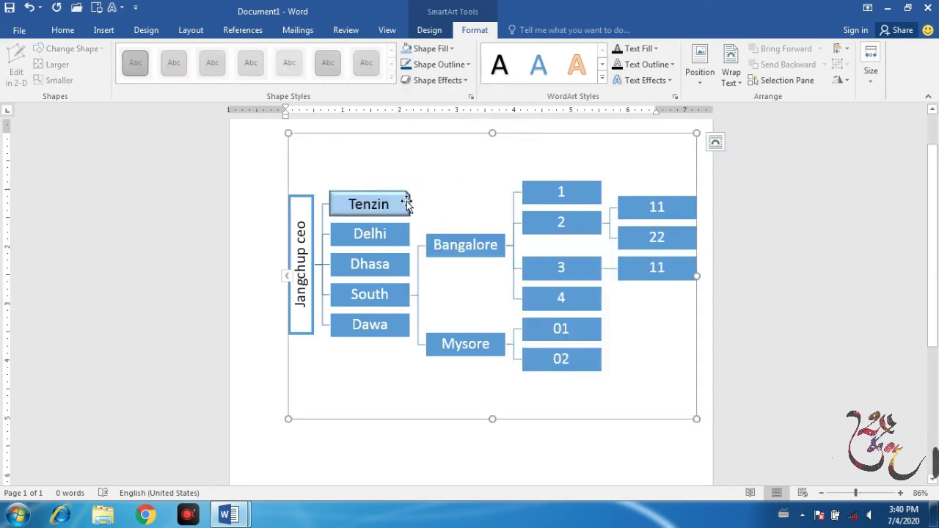
pyautogui.click(481, 246)
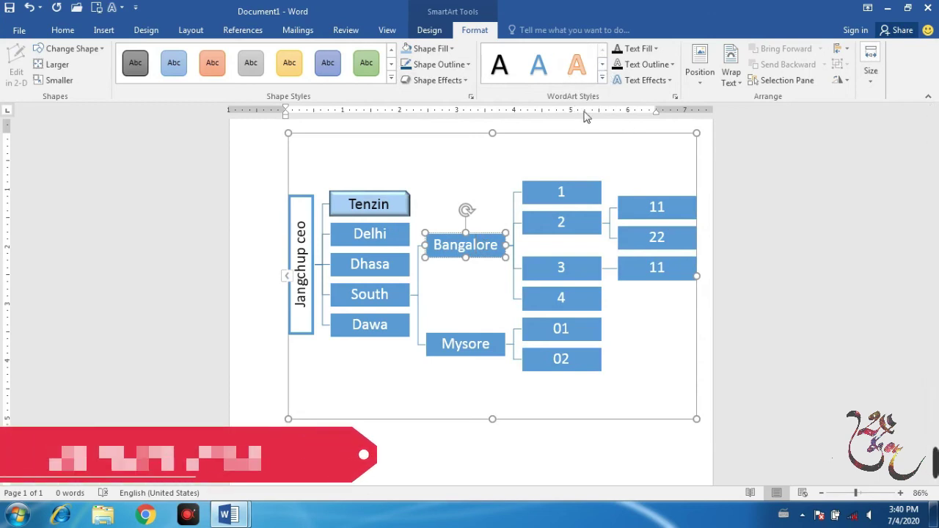
# Apply the yellow WordArt text style to the Bangalore label
pyautogui.doubleClick(469, 246)
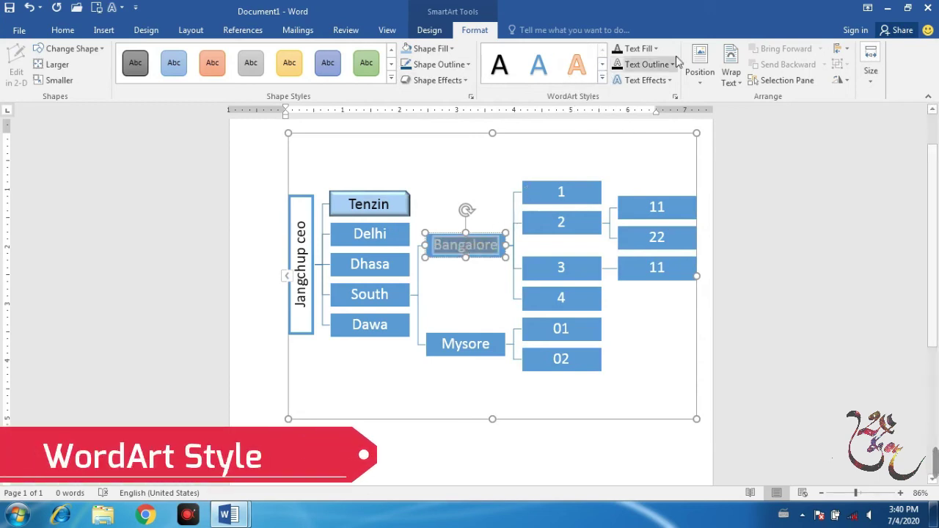
pyautogui.click(602, 80)
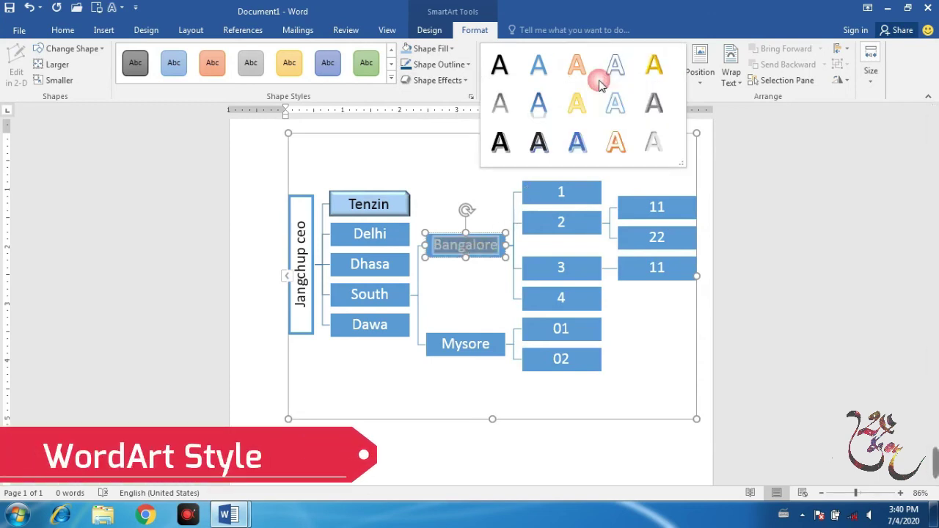
pyautogui.click(539, 103)
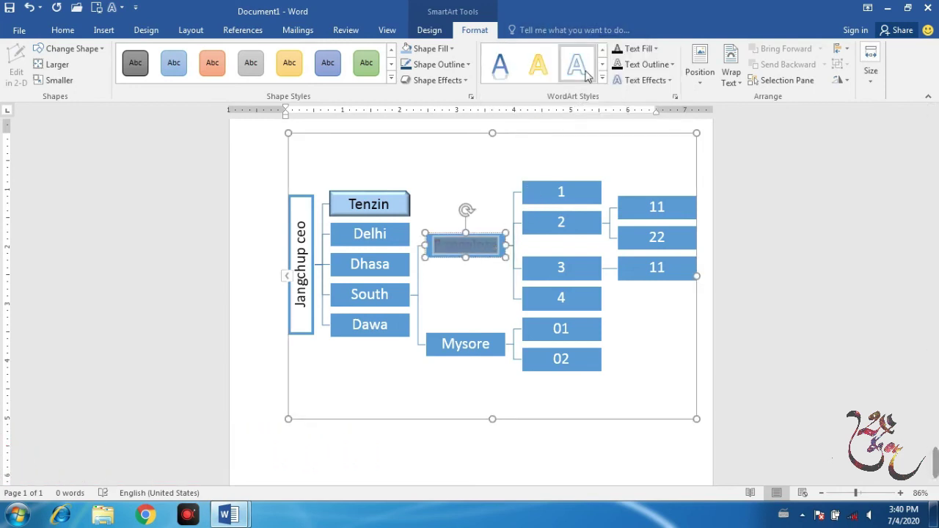
pyautogui.click(539, 68)
pyautogui.click(505, 261)
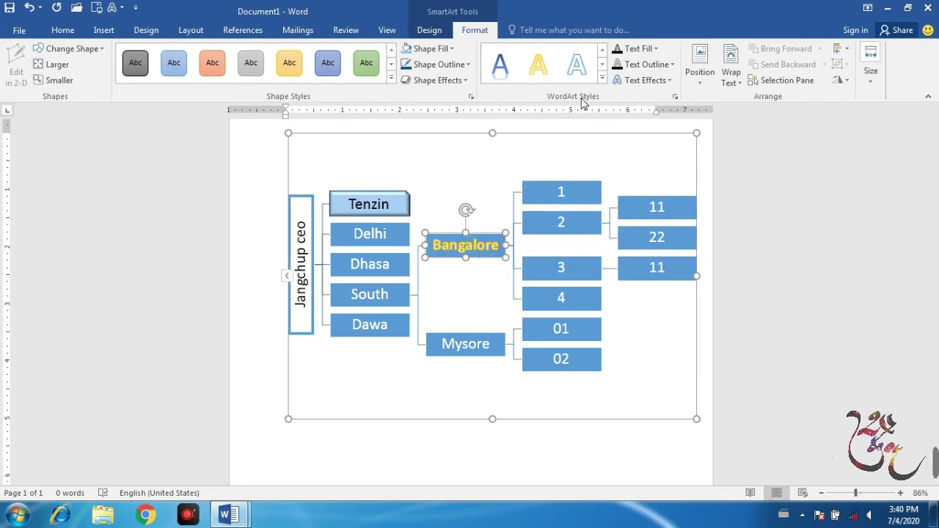
# Make the Bangalore text red with a dark text outline, leaving text effects unchanged
pyautogui.doubleClick(475, 245)
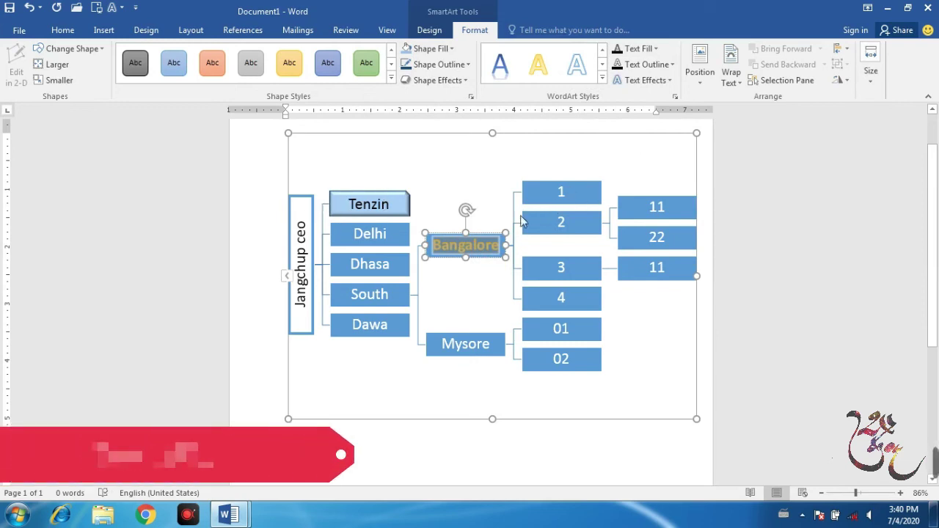
pyautogui.click(657, 50)
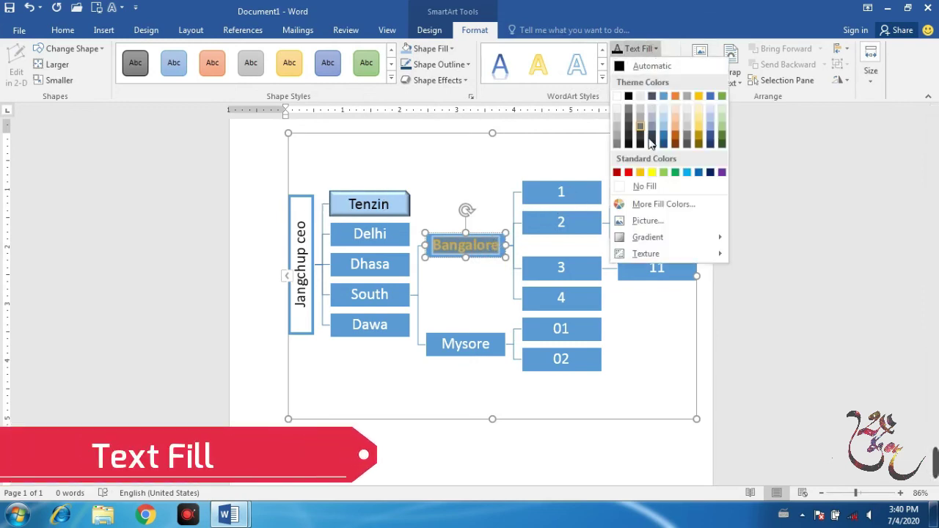
pyautogui.click(627, 172)
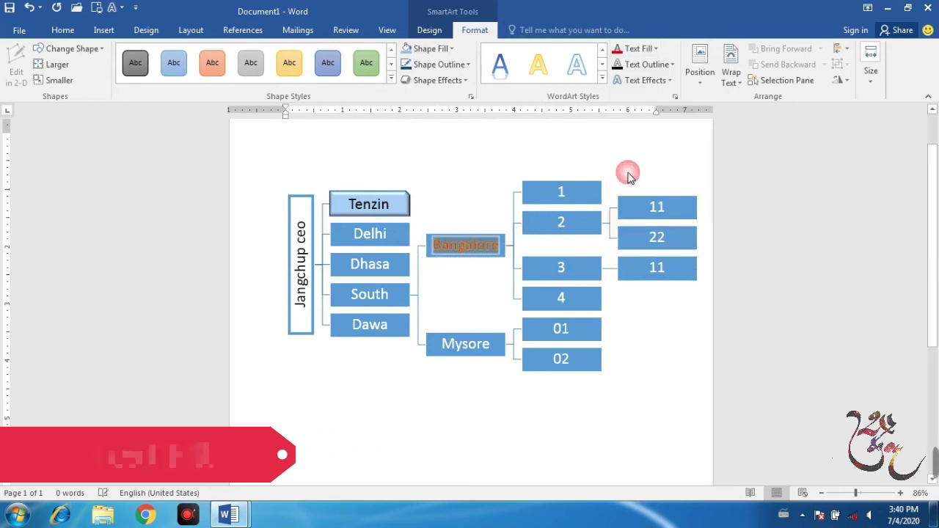
pyautogui.click(671, 64)
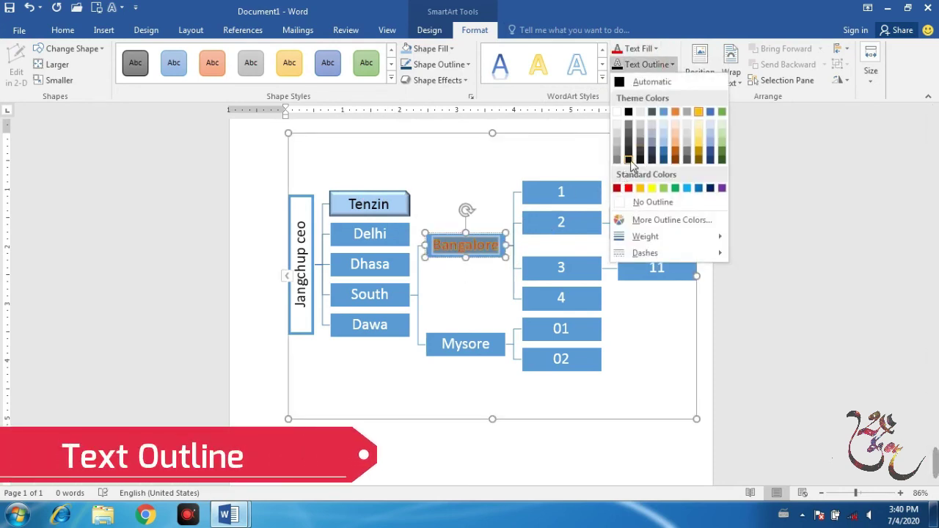
pyautogui.click(629, 160)
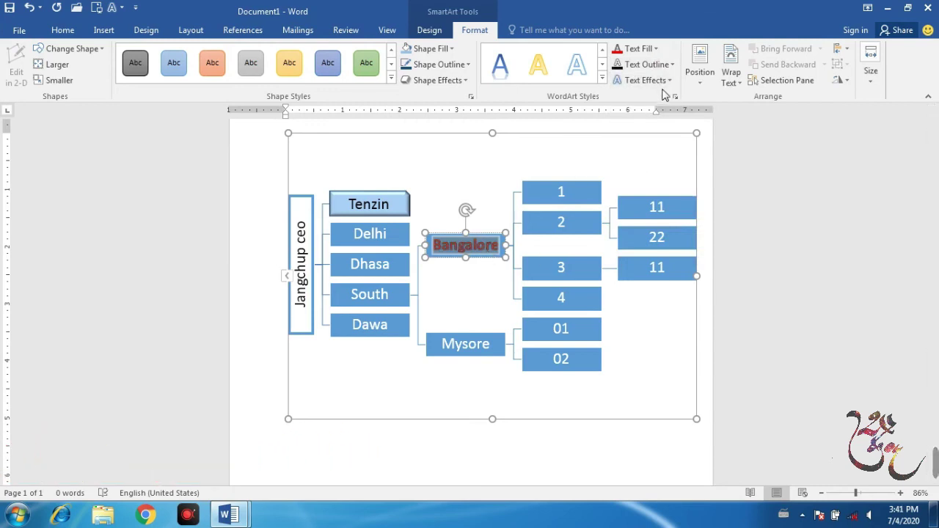
pyautogui.click(665, 81)
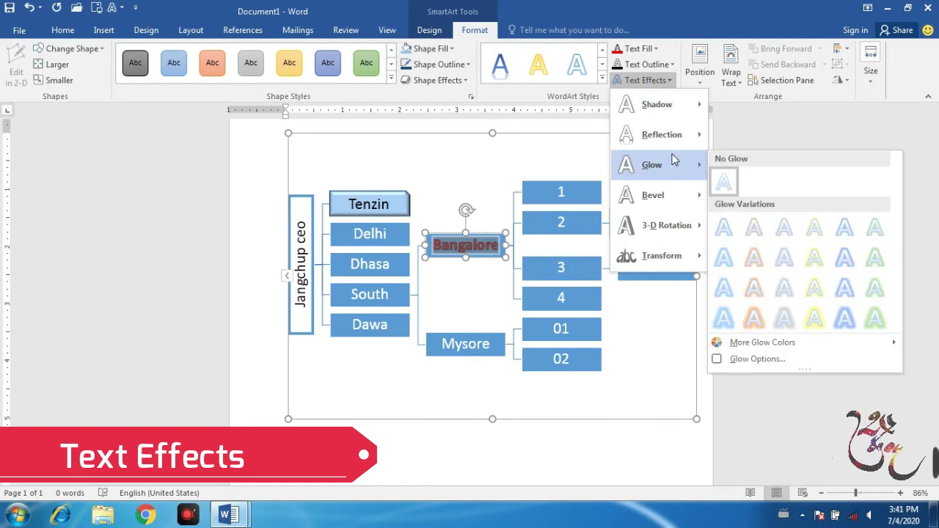
pyautogui.moveTo(683, 135)
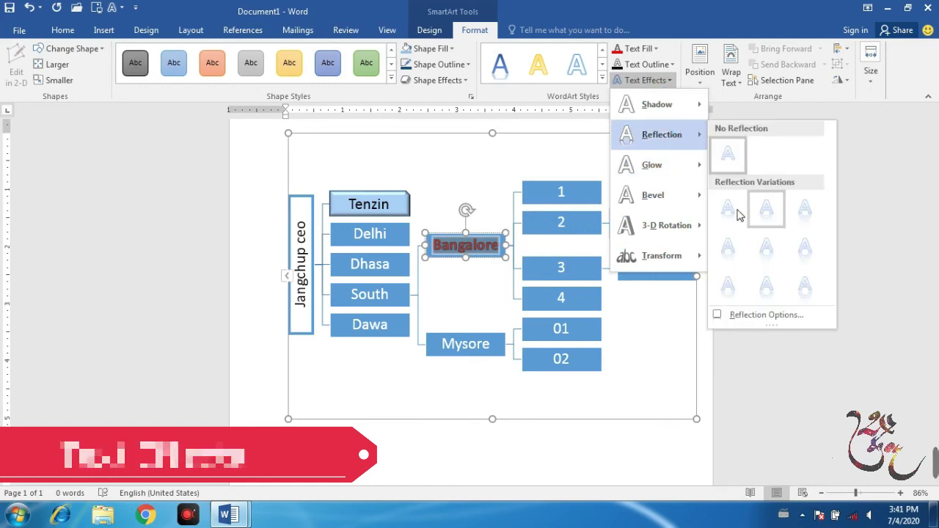
pyautogui.click(728, 210)
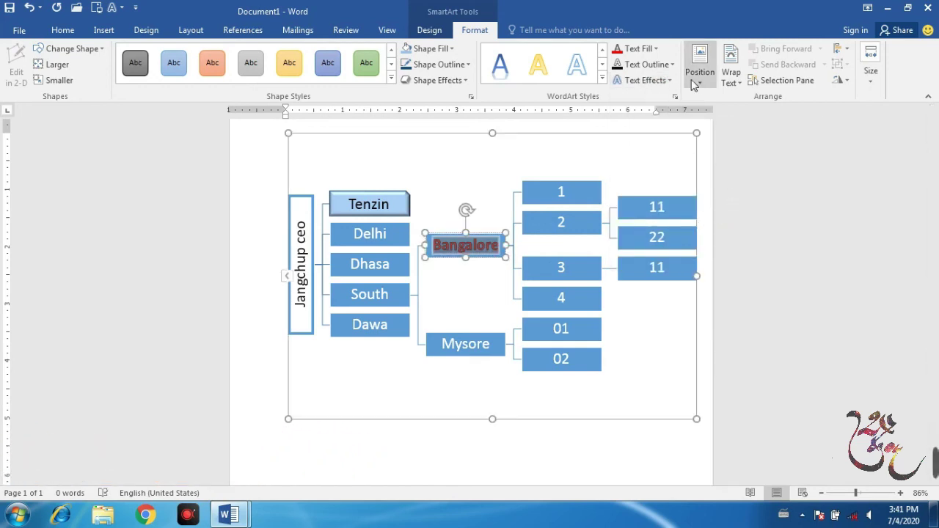
# Give the whole org chart a wrapped page position and shrink it by dragging its handles
pyautogui.click(639, 142)
pyautogui.click(701, 73)
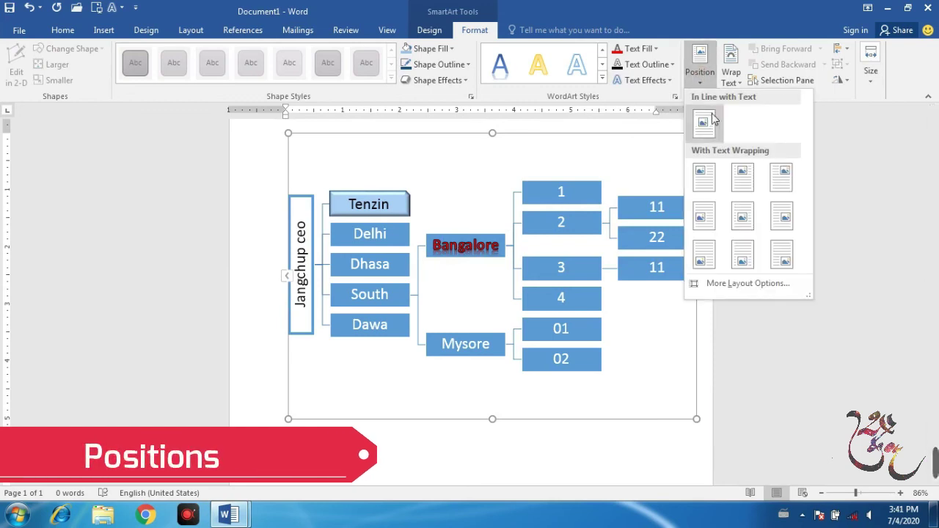
pyautogui.click(742, 176)
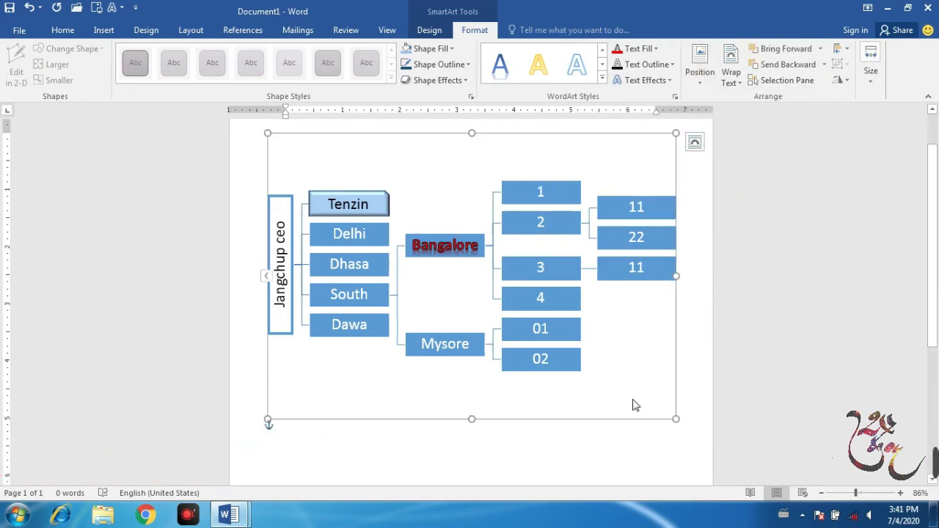
pyautogui.moveTo(676, 417); pyautogui.dragTo(551, 361)
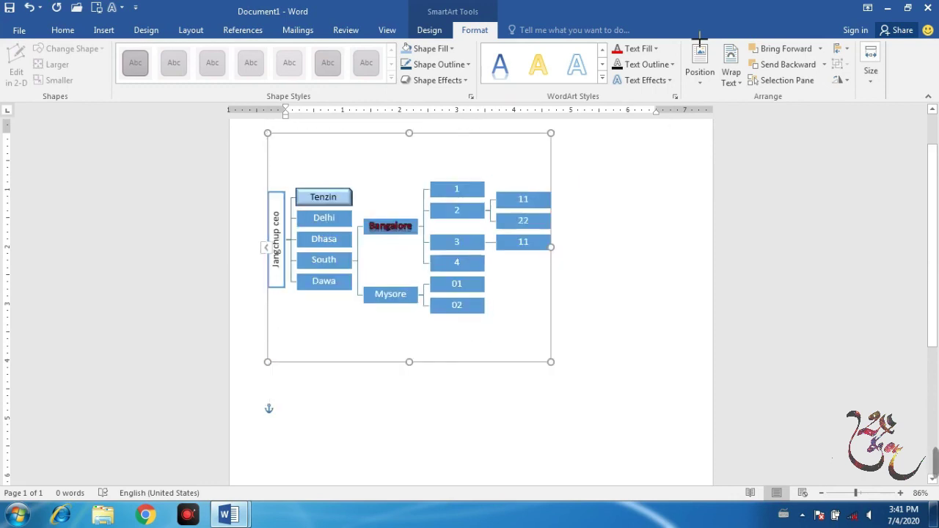
pyautogui.moveTo(551, 362); pyautogui.dragTo(561, 321)
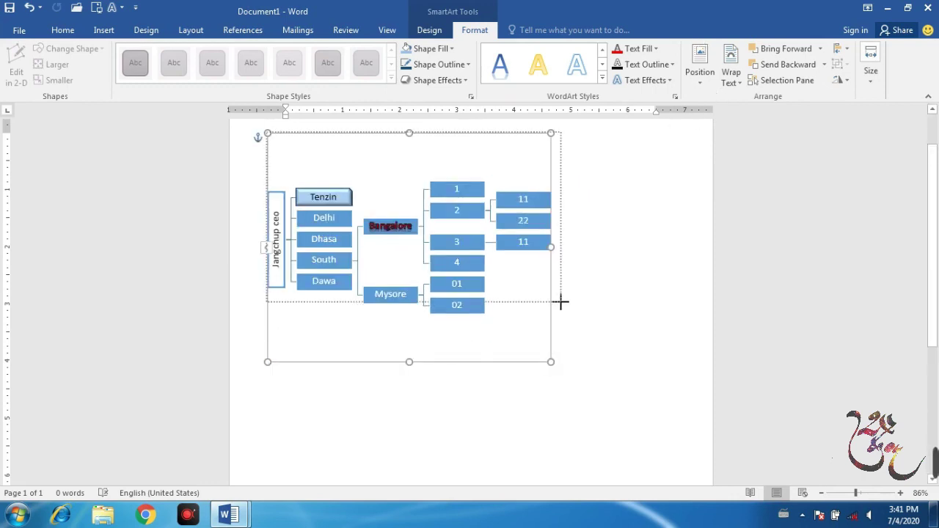
# Move the org chart to the Top Center position on the page
pyautogui.click(704, 81)
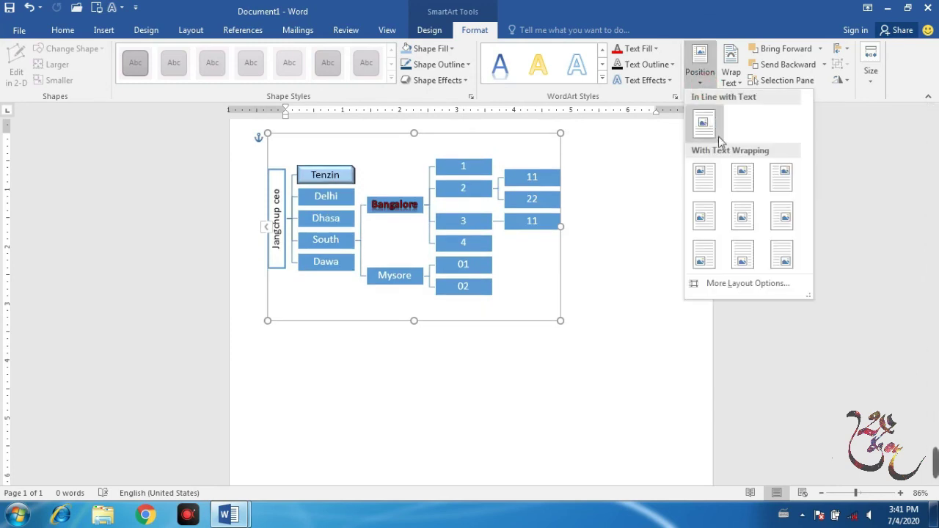
pyautogui.click(744, 224)
pyautogui.scroll(-3, 661, 290)
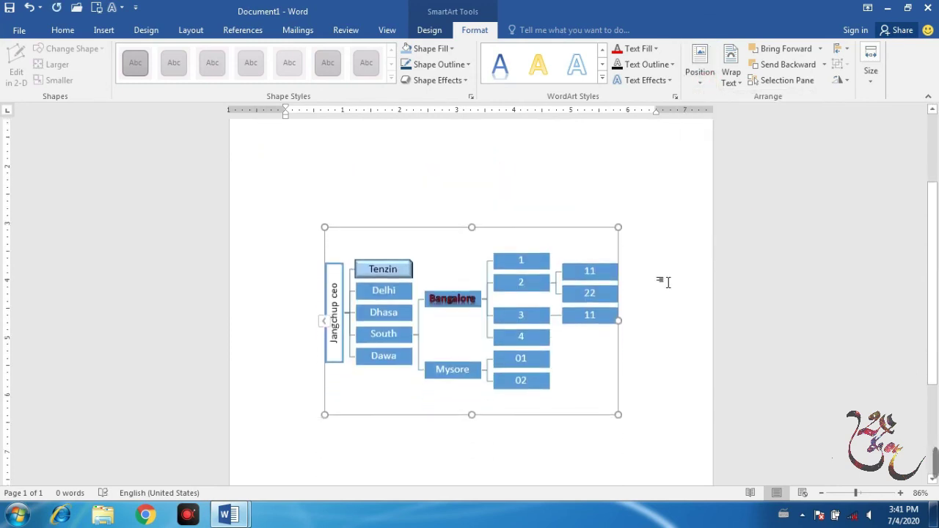
pyautogui.click(701, 82)
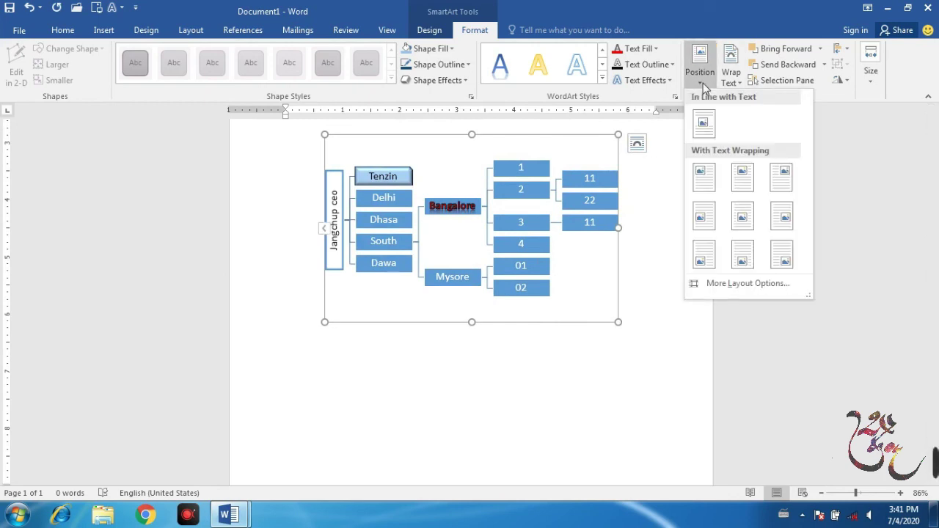
pyautogui.click(744, 178)
pyautogui.scroll(2, 629, 252)
pyautogui.scroll(2, 629, 251)
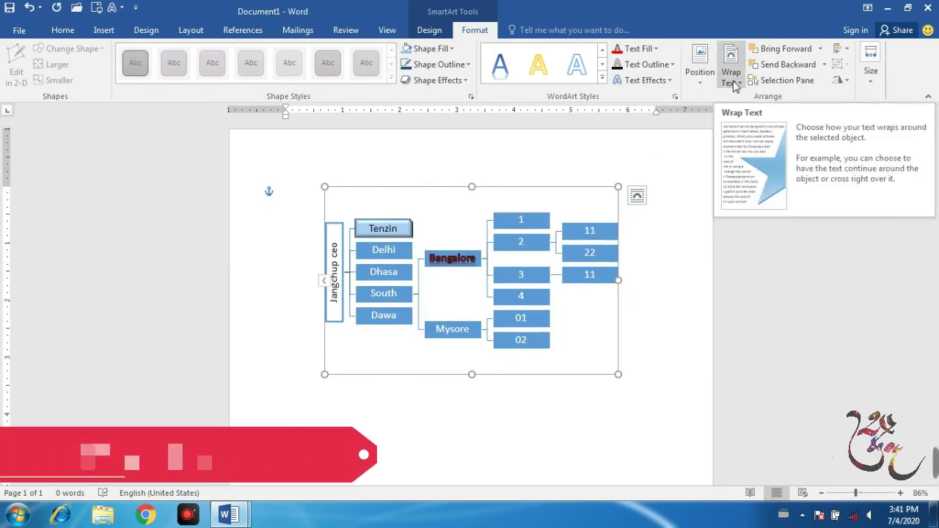
# Copy the org chart and paste it on the empty line below the 'allegory.' paragraph
pyautogui.rightClick(498, 202)
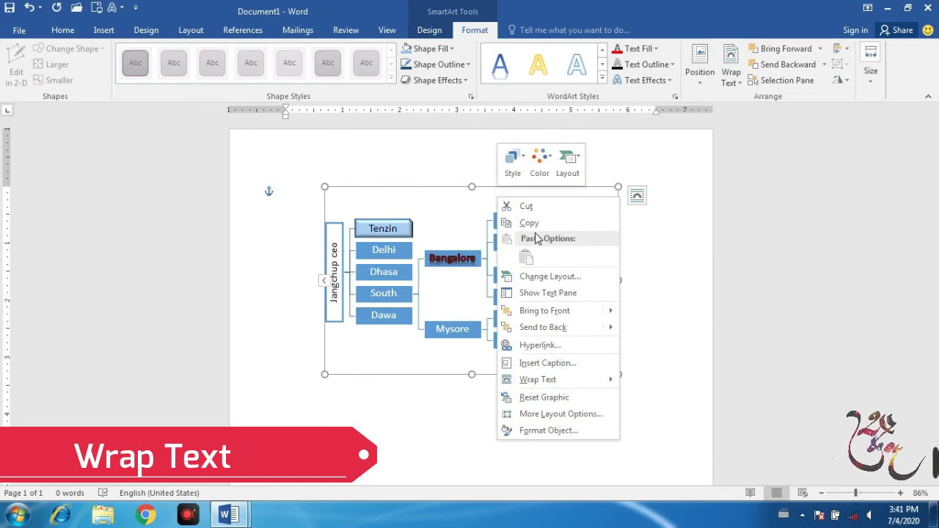
pyautogui.press('Escape')
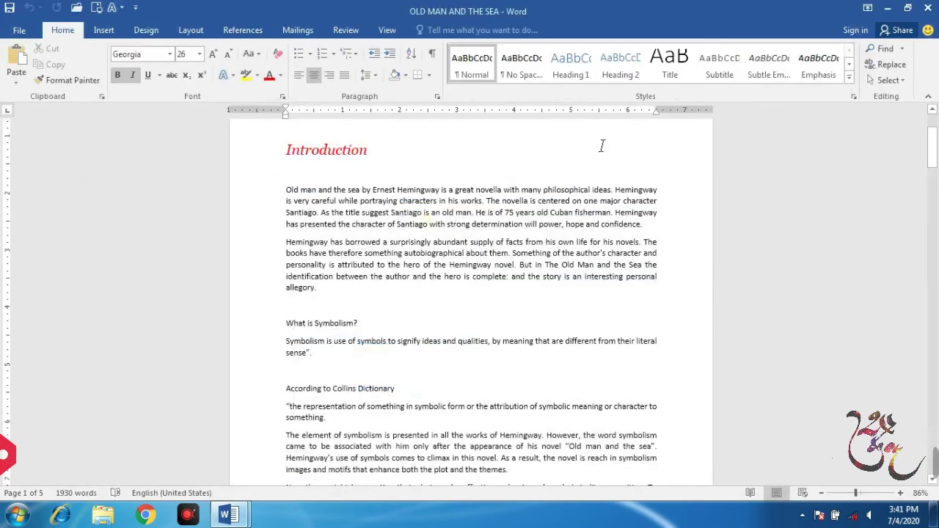
pyautogui.click(296, 307)
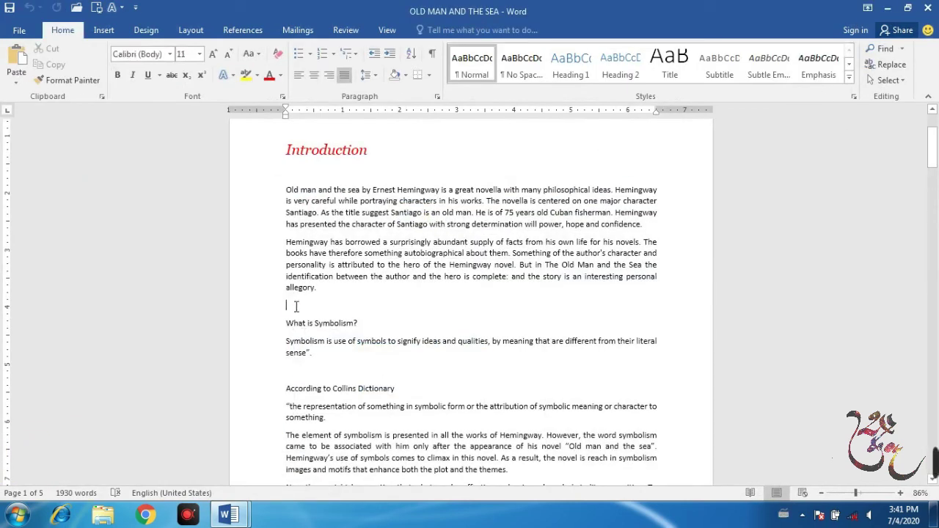
pyautogui.hotkey('ctrl', 'v')
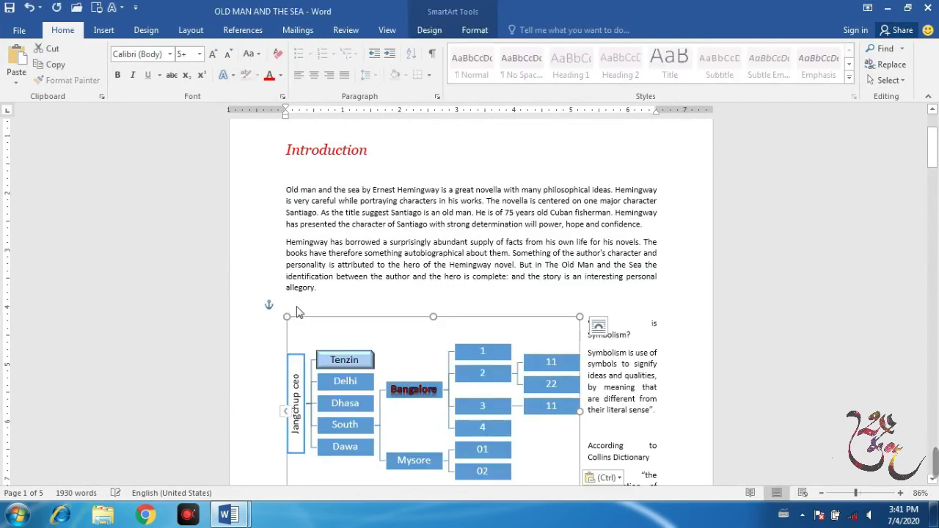
# Select the whole pasted org chart and show its SmartArt formatting tools
pyautogui.scroll(-3, 496, 328)
pyautogui.scroll(-1, 496, 328)
pyautogui.click(492, 300)
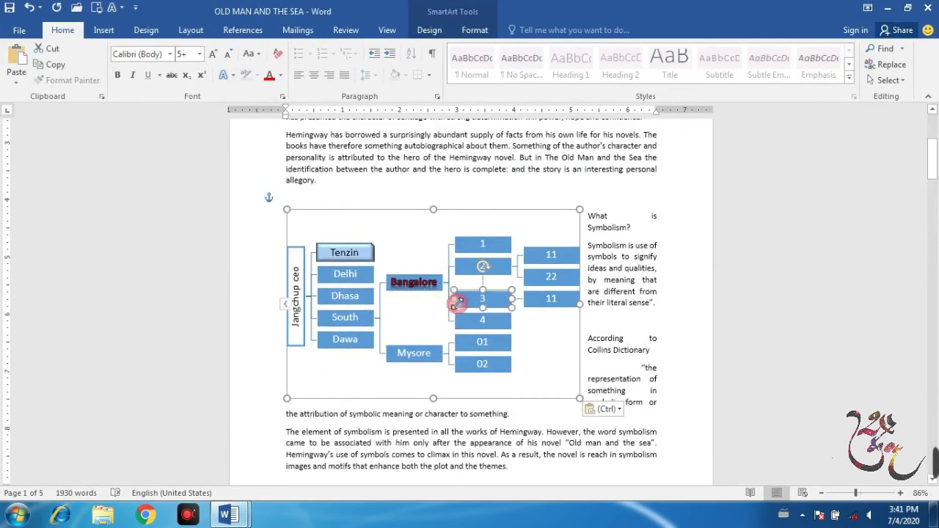
pyautogui.click(527, 211)
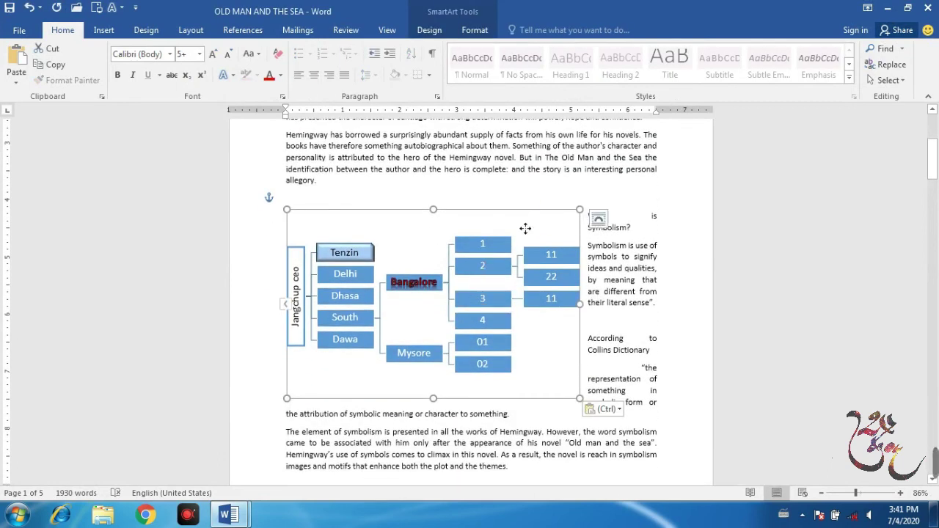
pyautogui.click(475, 30)
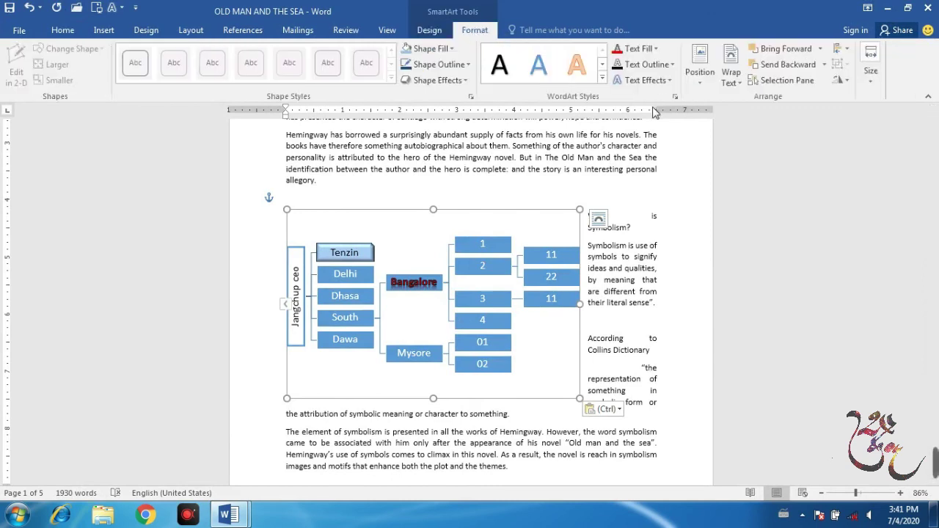
# Set Square text wrapping and move the chart below 'What is Symbolism?' to the right margin, slightly shorter
pyautogui.click(739, 83)
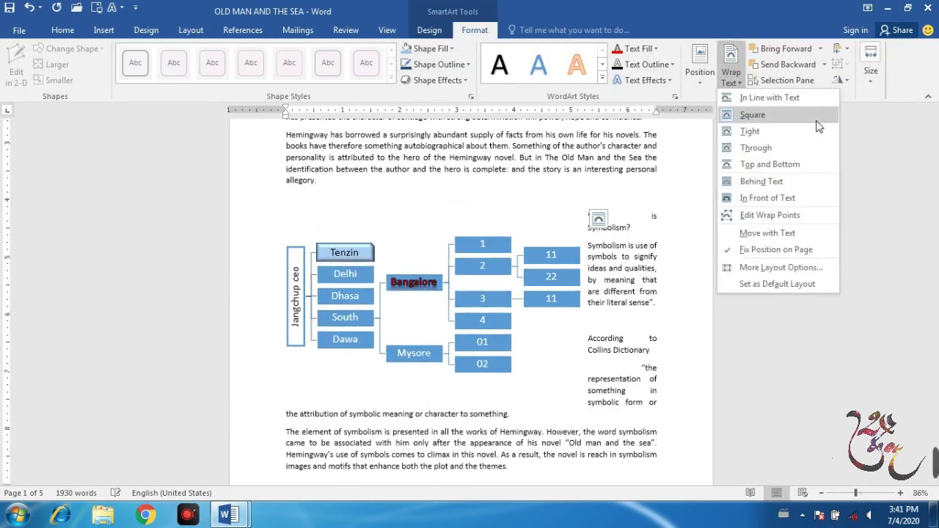
pyautogui.click(770, 116)
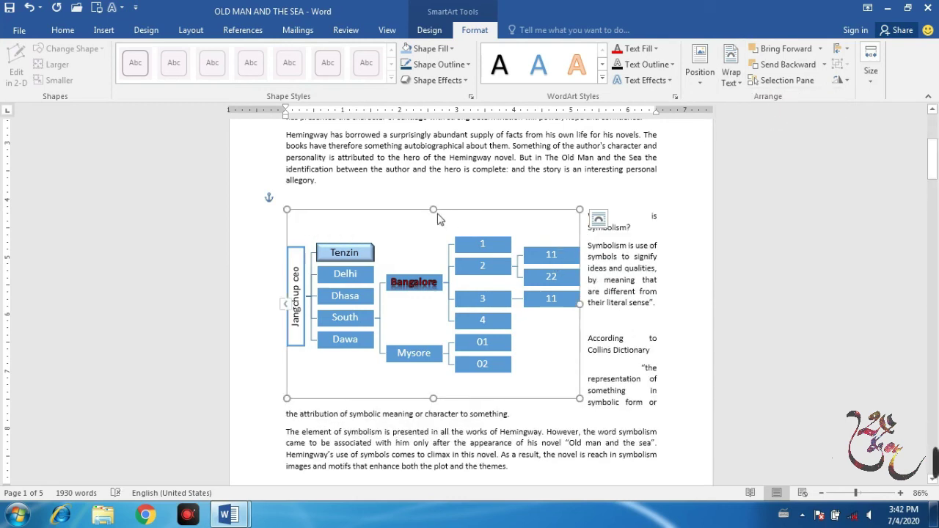
pyautogui.moveTo(431, 214); pyautogui.dragTo(432, 233)
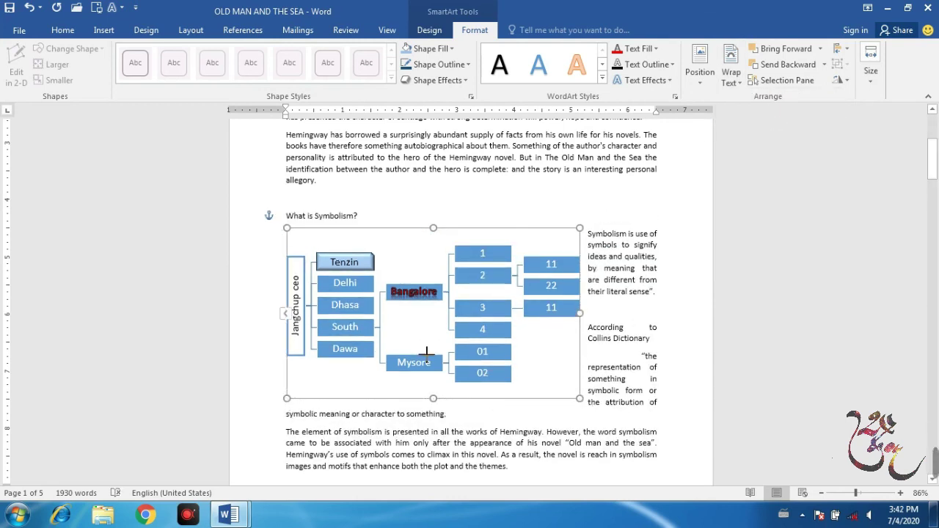
pyautogui.moveTo(433, 397); pyautogui.dragTo(433, 388)
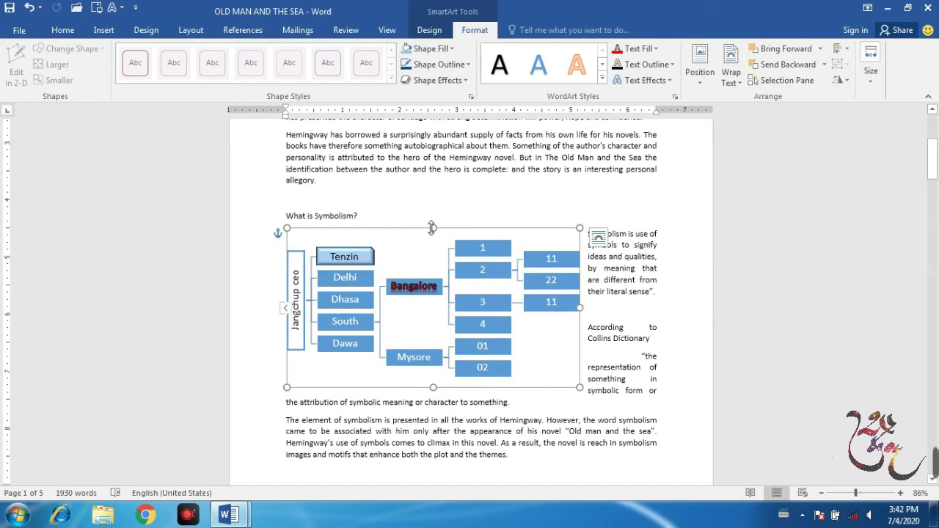
pyautogui.moveTo(492, 228)
pyautogui.mouseDown()
pyautogui.moveTo(539, 231)
pyautogui.moveTo(525, 229)
pyautogui.mouseUp()
pyautogui.click(683, 203)
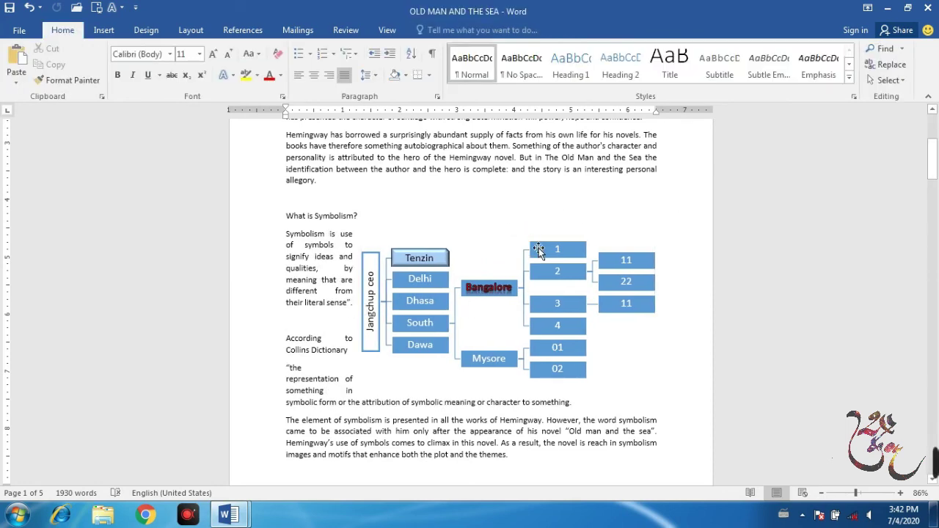
# Select the whole org chart rather than box 1 and show its Format tools
pyautogui.click(539, 250)
pyautogui.click(478, 256)
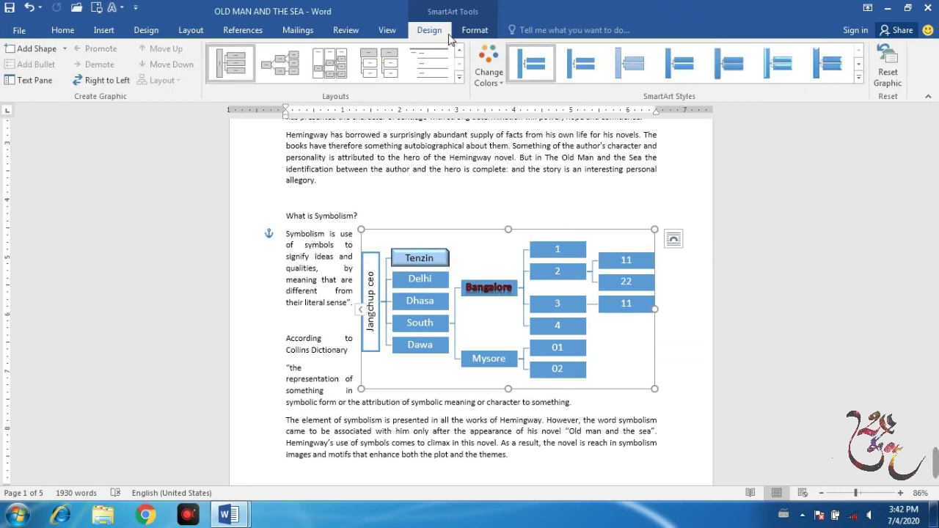
pyautogui.click(472, 33)
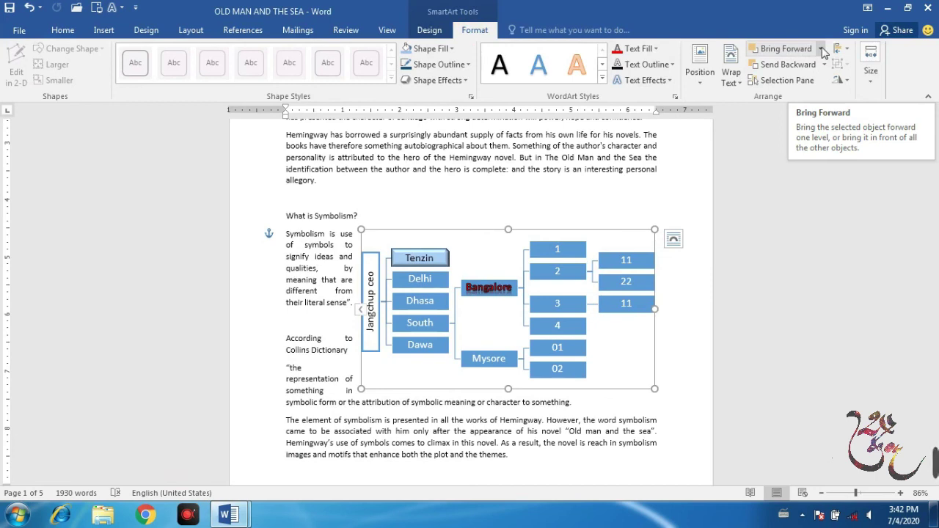
# Open the Selection pane and toggle Diagram 3's visibility off and back on
pyautogui.click(807, 80)
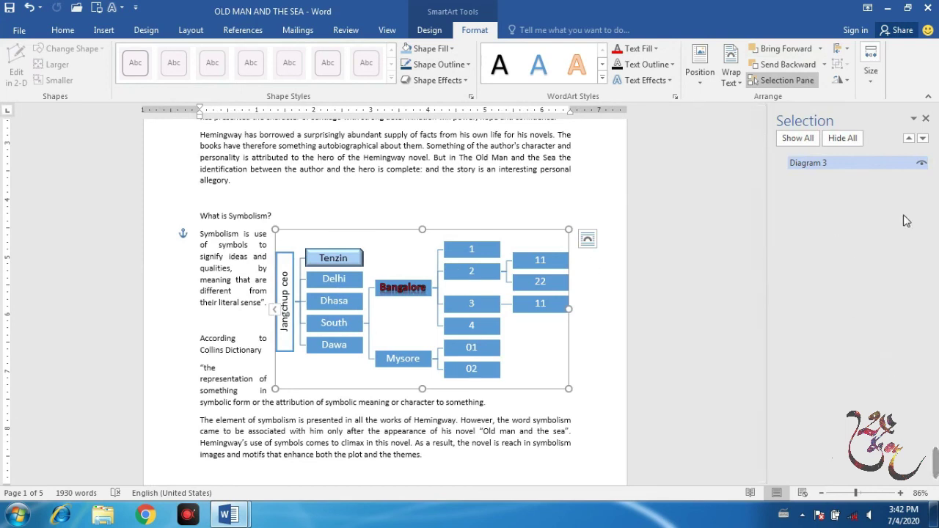
pyautogui.click(922, 168)
pyautogui.click(922, 167)
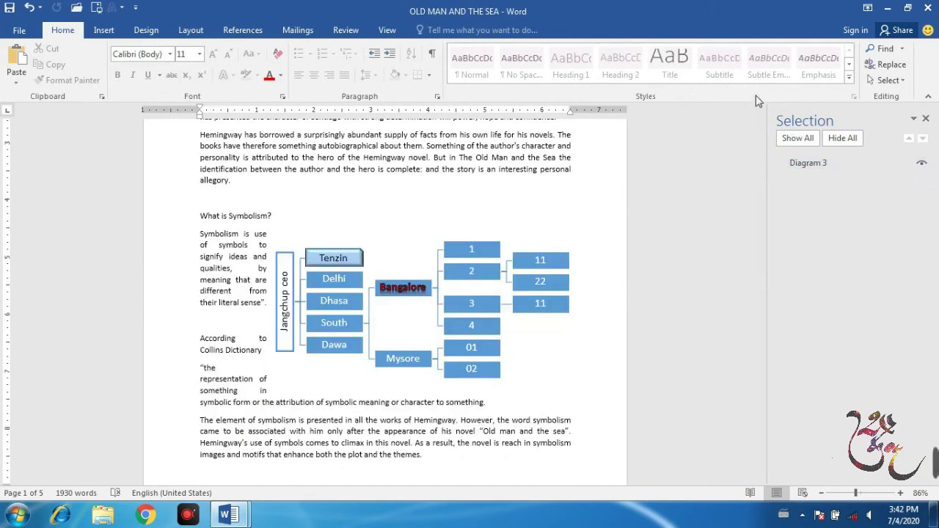
pyautogui.click(373, 251)
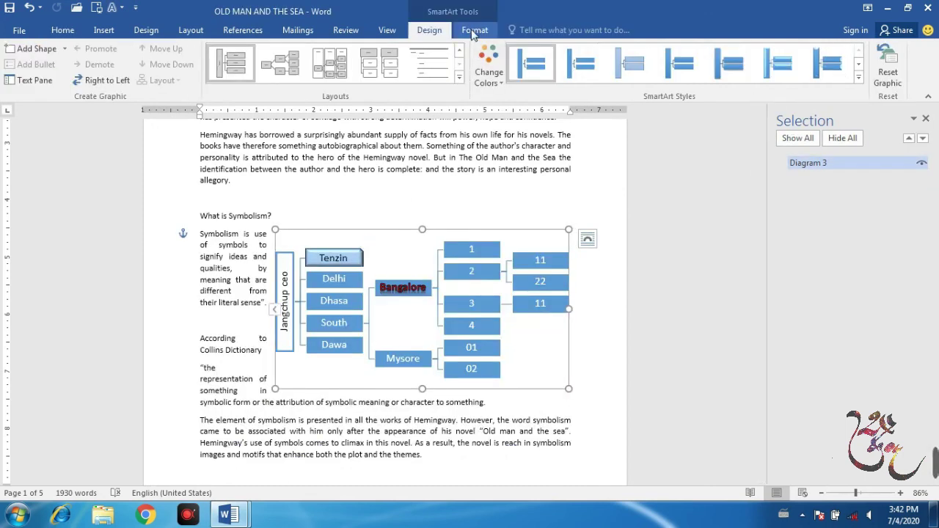
pyautogui.click(473, 30)
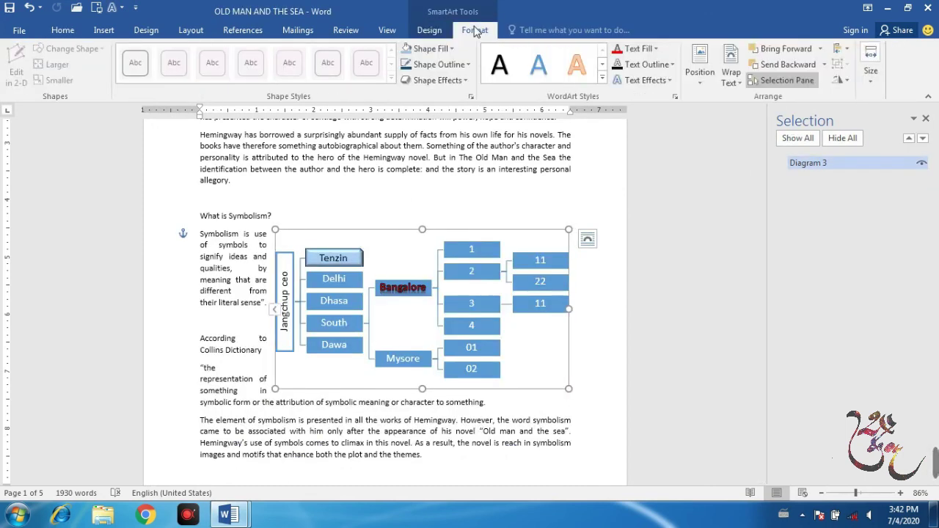
pyautogui.click(848, 50)
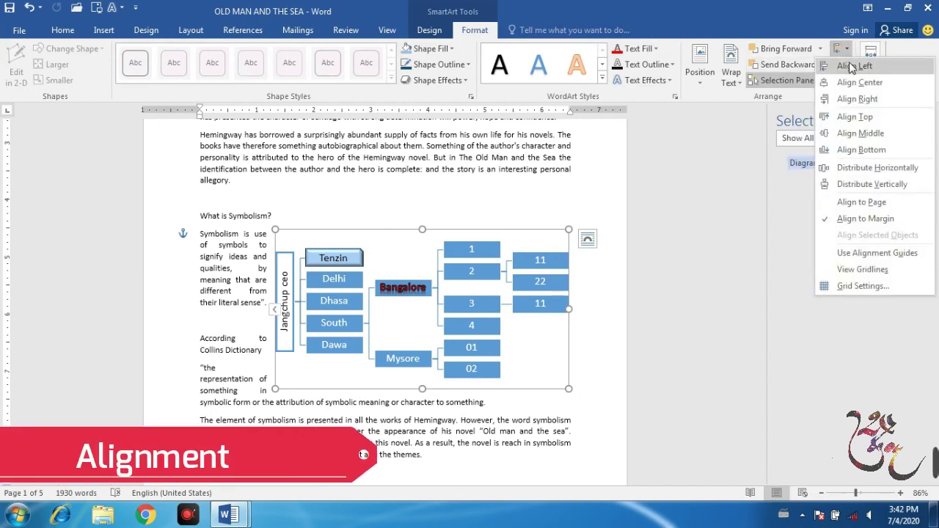
pyautogui.click(853, 67)
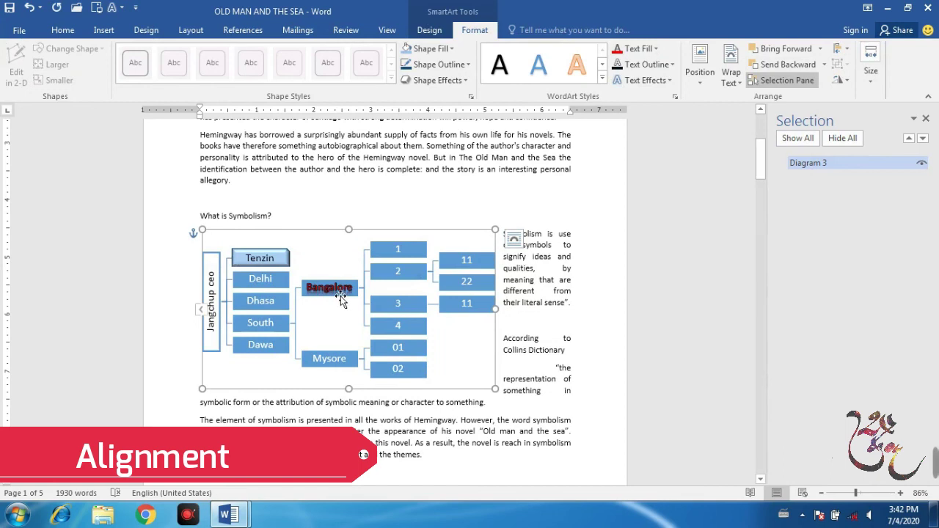
pyautogui.click(842, 49)
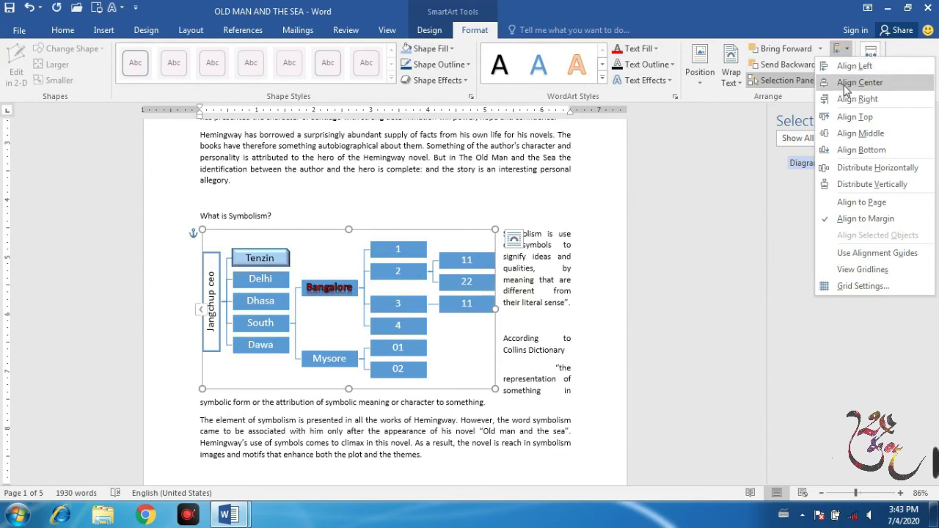
pyautogui.press('Escape')
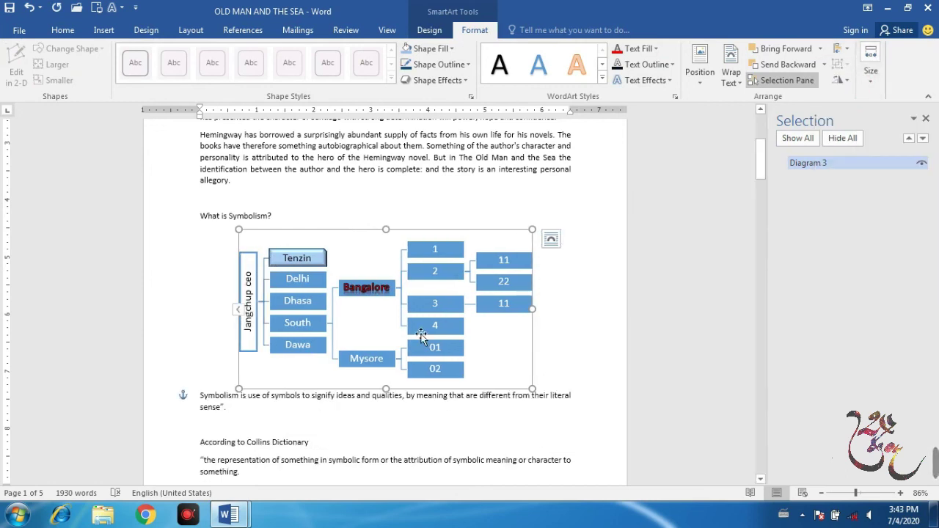
pyautogui.click(849, 50)
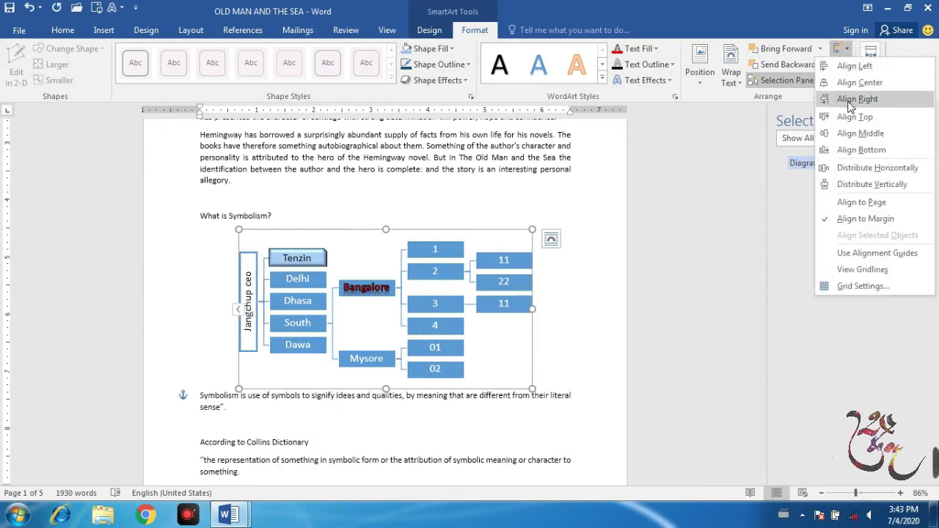
pyautogui.click(851, 99)
pyautogui.click(843, 49)
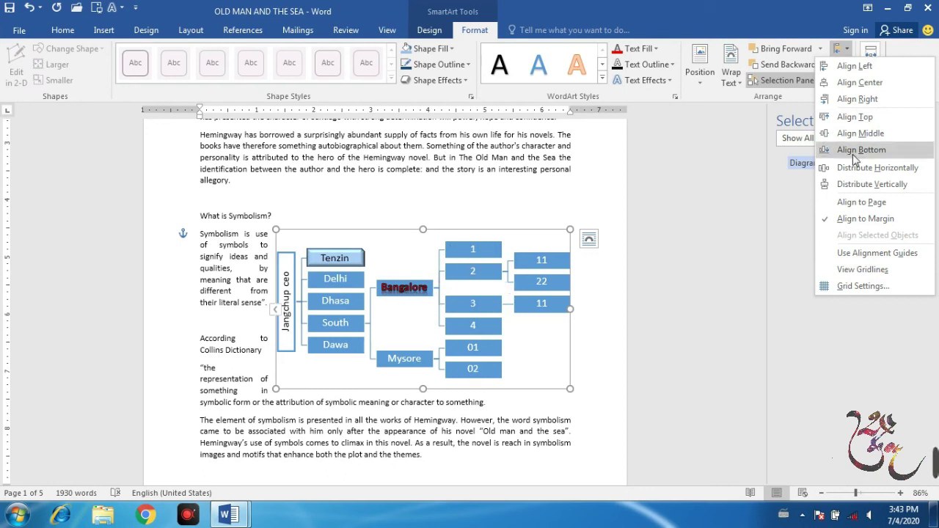
pyautogui.click(867, 123)
pyautogui.scroll(5, 430, 232)
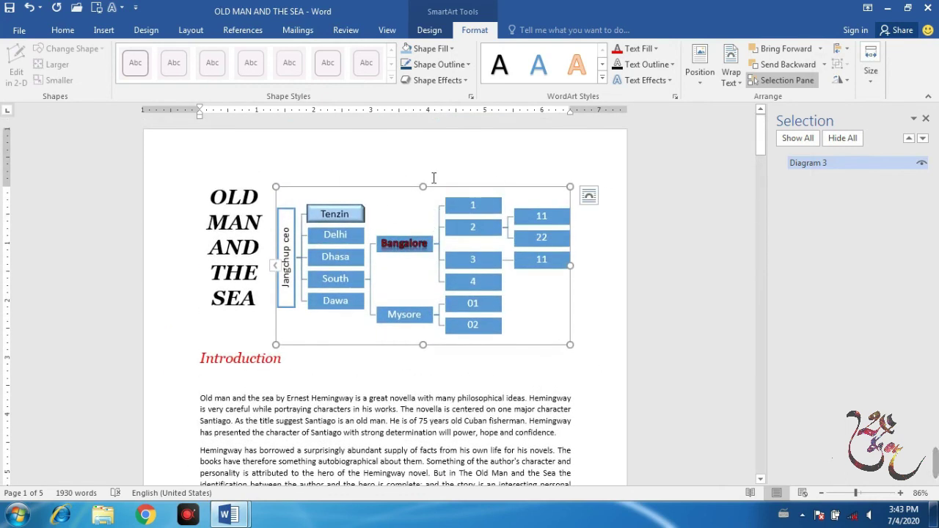
pyautogui.click(848, 50)
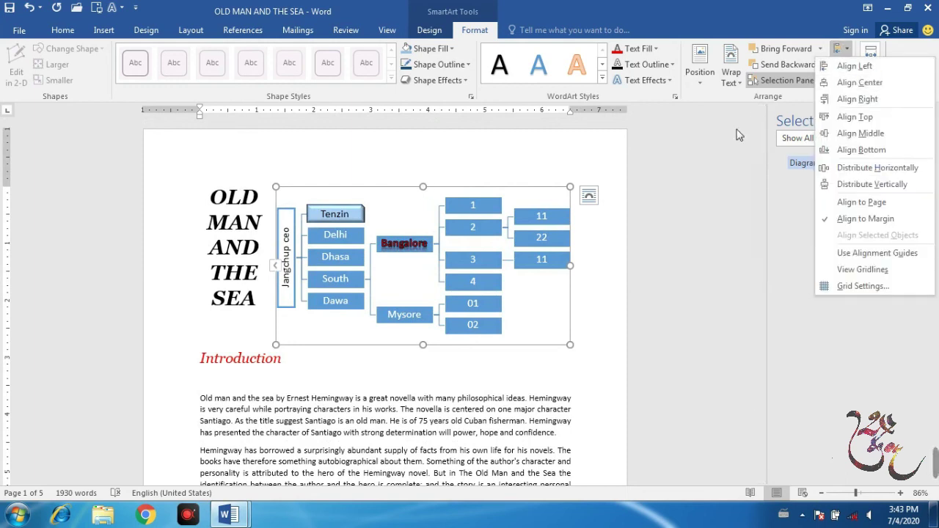
pyautogui.click(783, 129)
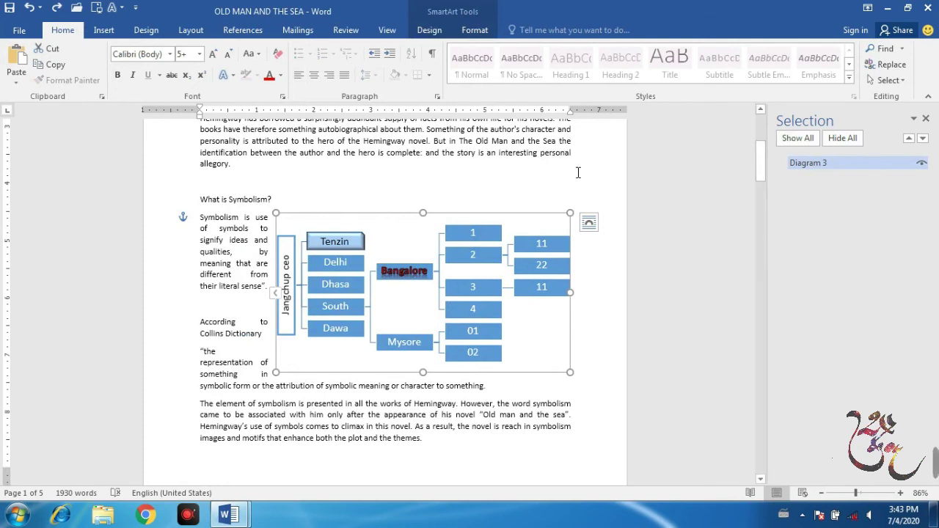
pyautogui.click(543, 216)
# Review the diagram's rotation options and confirm its size is 2.8" high by 5.16" wide
pyautogui.click(475, 30)
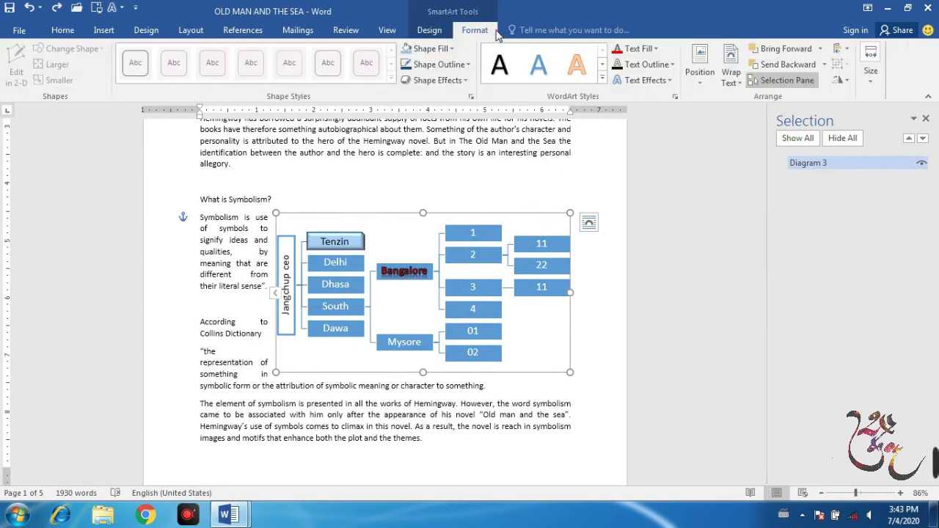
pyautogui.click(844, 83)
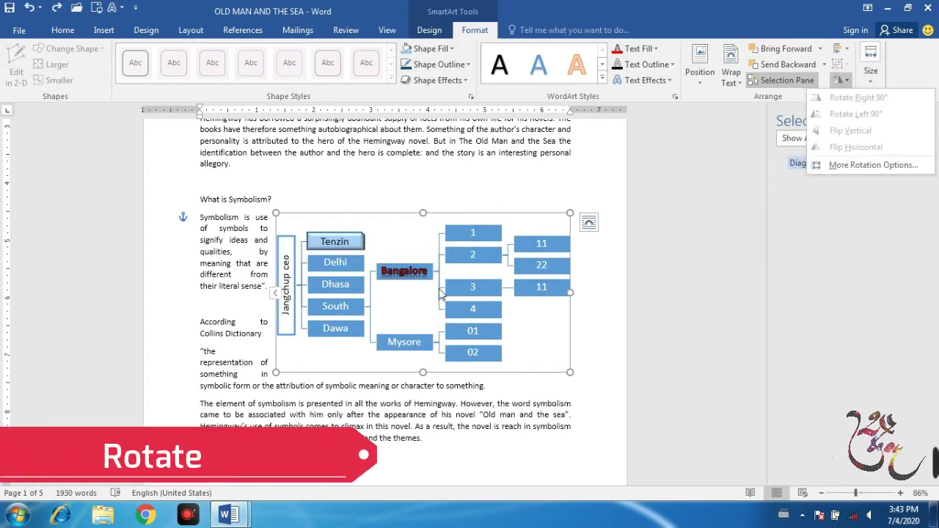
pyautogui.click(429, 250)
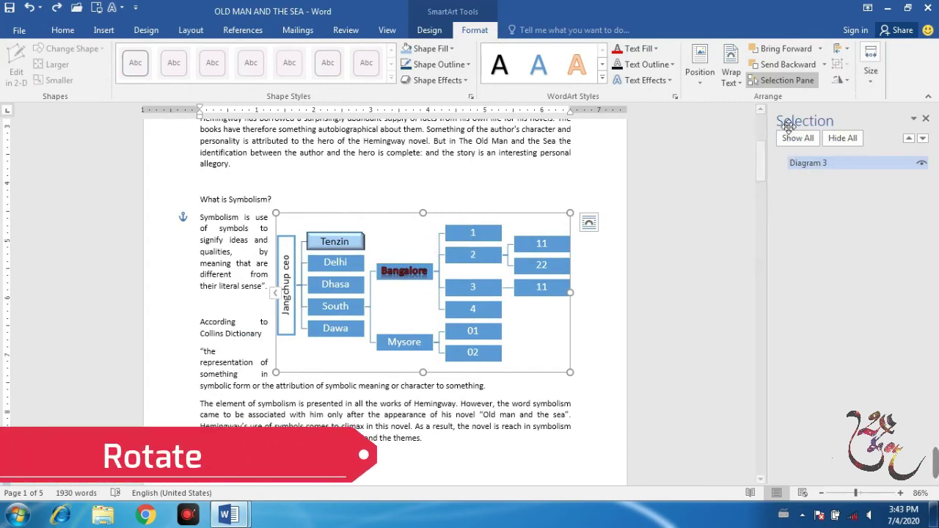
pyautogui.click(874, 84)
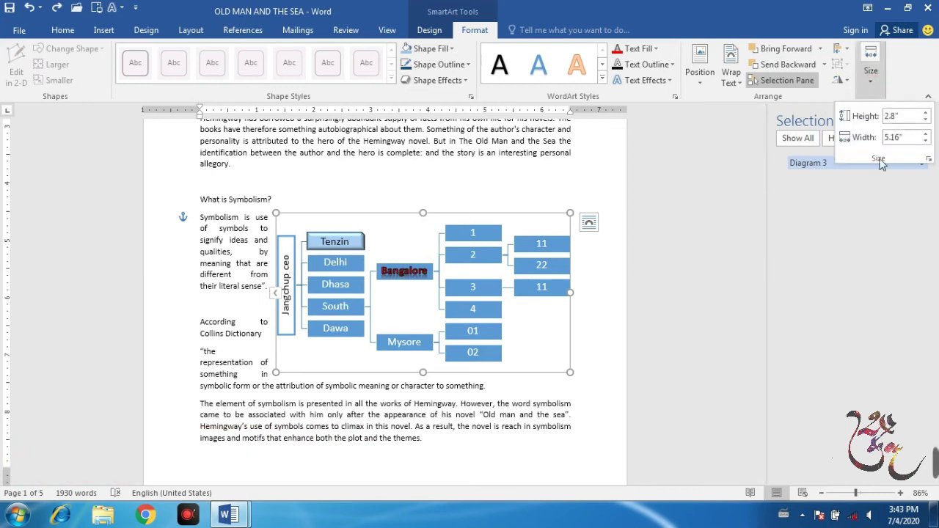
pyautogui.click(422, 214)
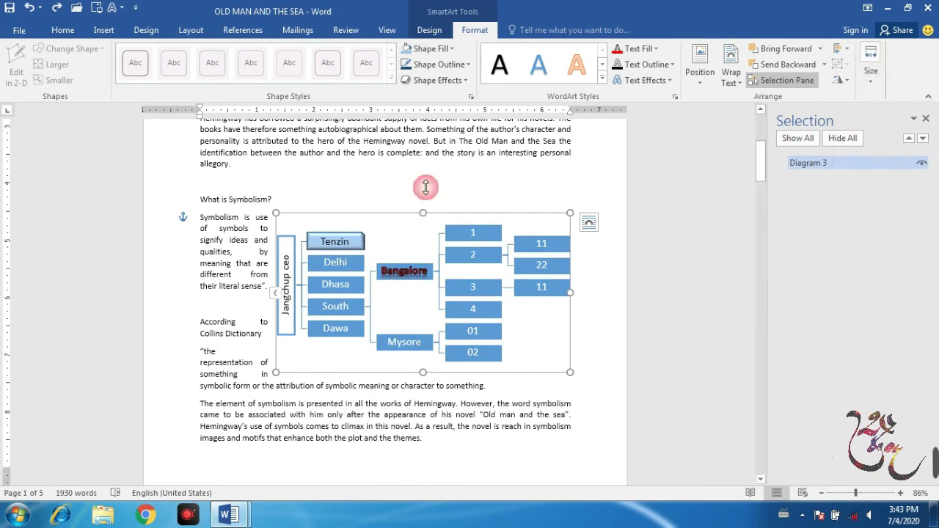
# Stretch the org chart taller and widen it out to the left margin across the text width
pyautogui.moveTo(424, 213); pyautogui.dragTo(424, 185)
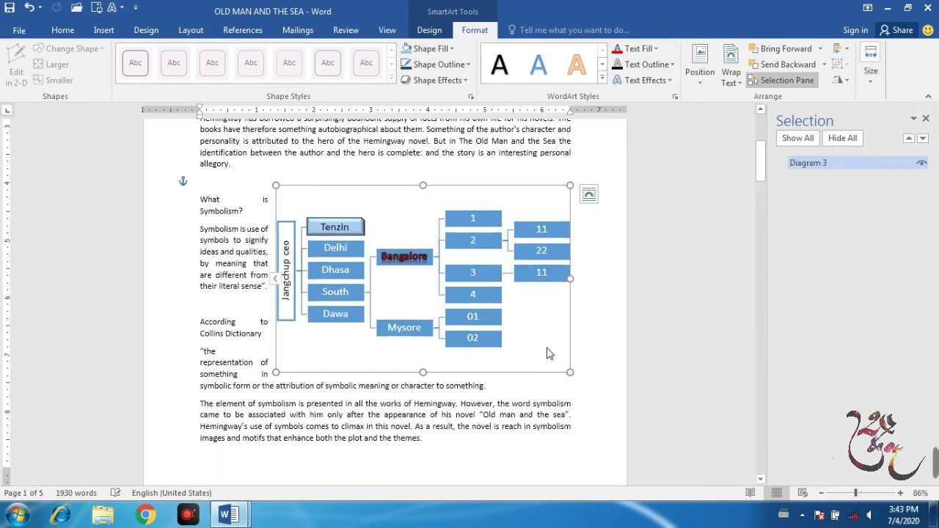
pyautogui.moveTo(566, 371); pyautogui.dragTo(600, 367)
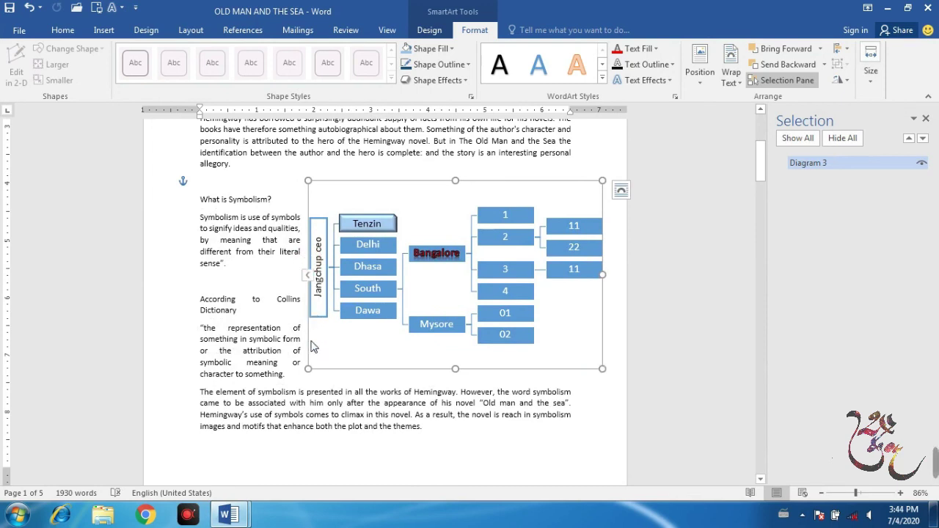
pyautogui.moveTo(309, 368); pyautogui.dragTo(207, 359)
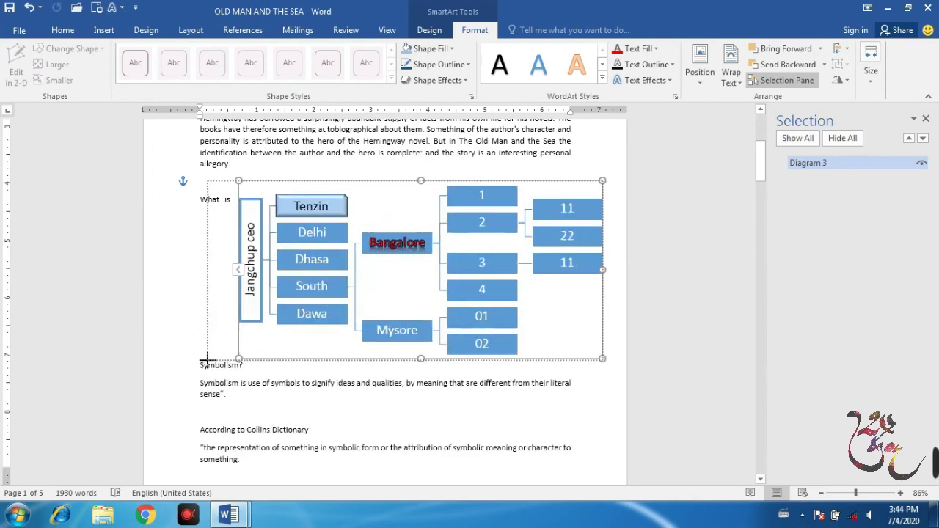
pyautogui.moveTo(208, 360); pyautogui.dragTo(202, 360)
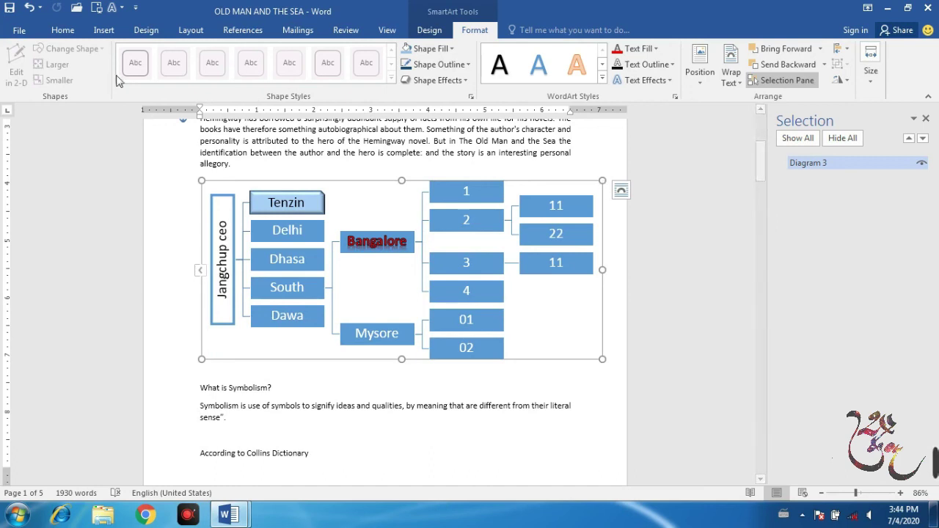
pyautogui.click(104, 30)
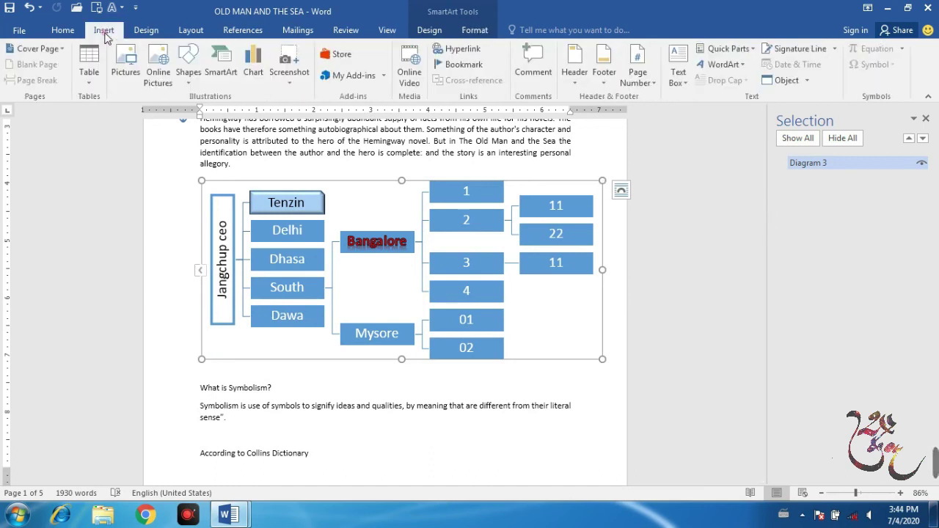
pyautogui.click(429, 30)
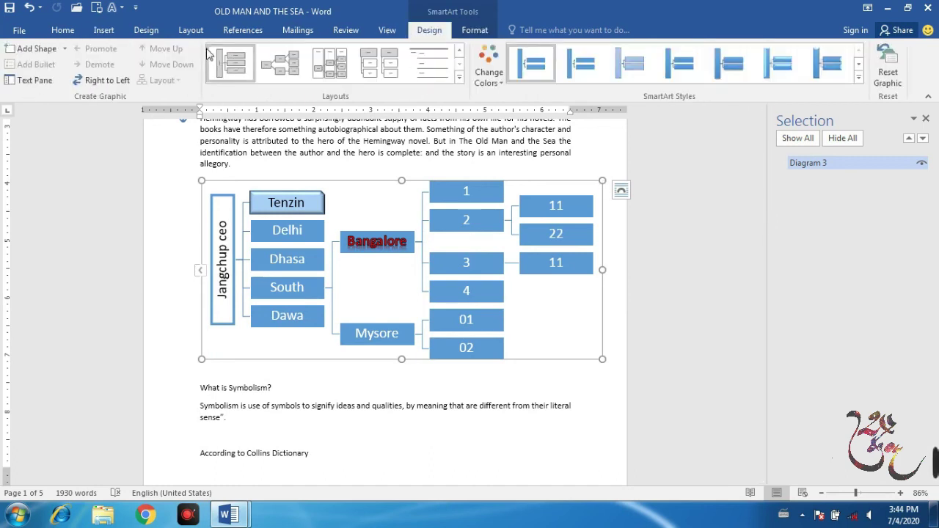
pyautogui.click(103, 30)
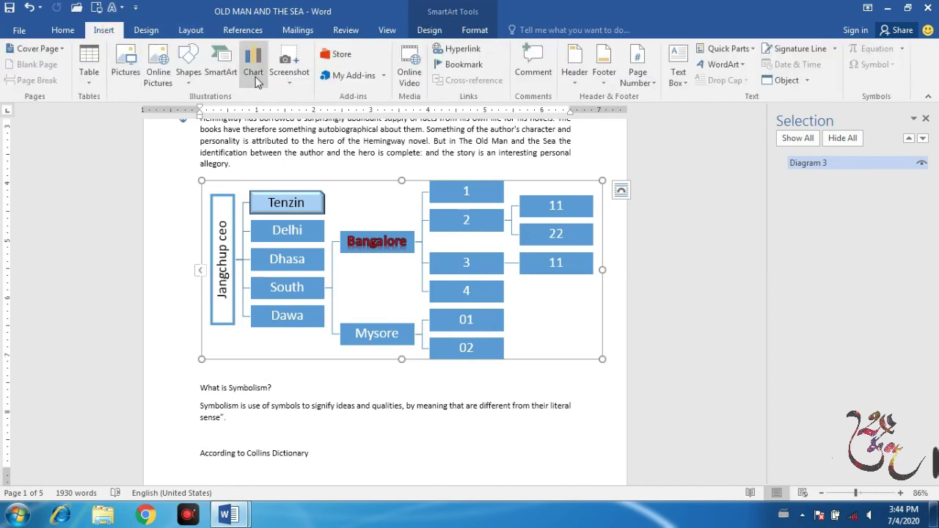